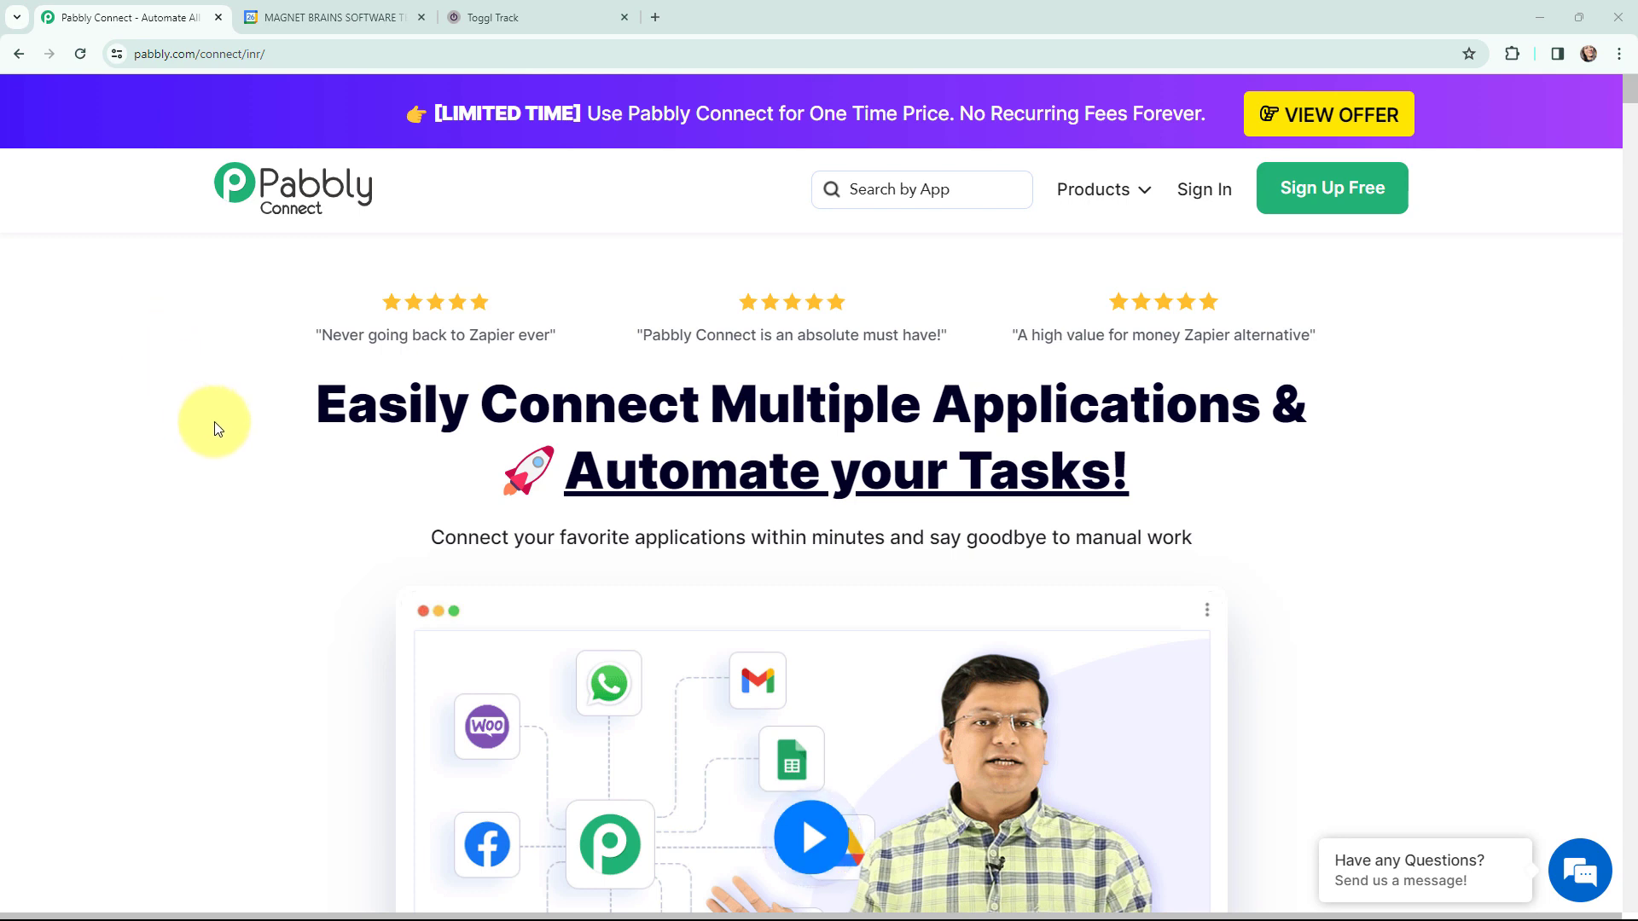
Step: Review the Social Media Marketing Workshop event in Google Calendar and the Social Media Project tasks in Toggl Track
left_click(375, 17)
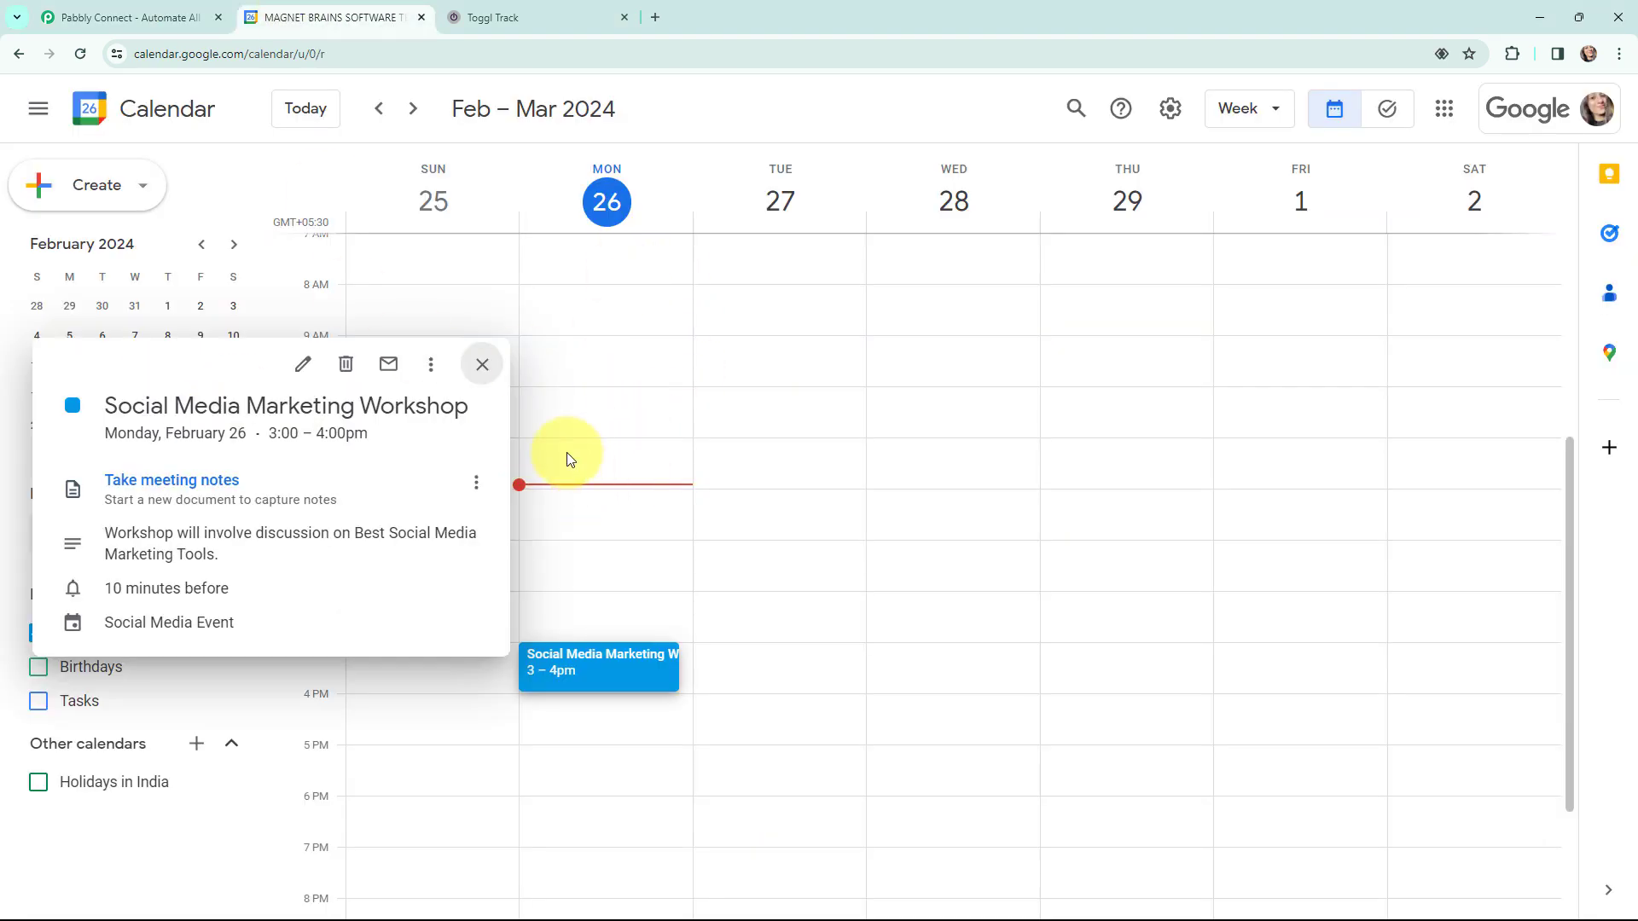
left_click(445, 8)
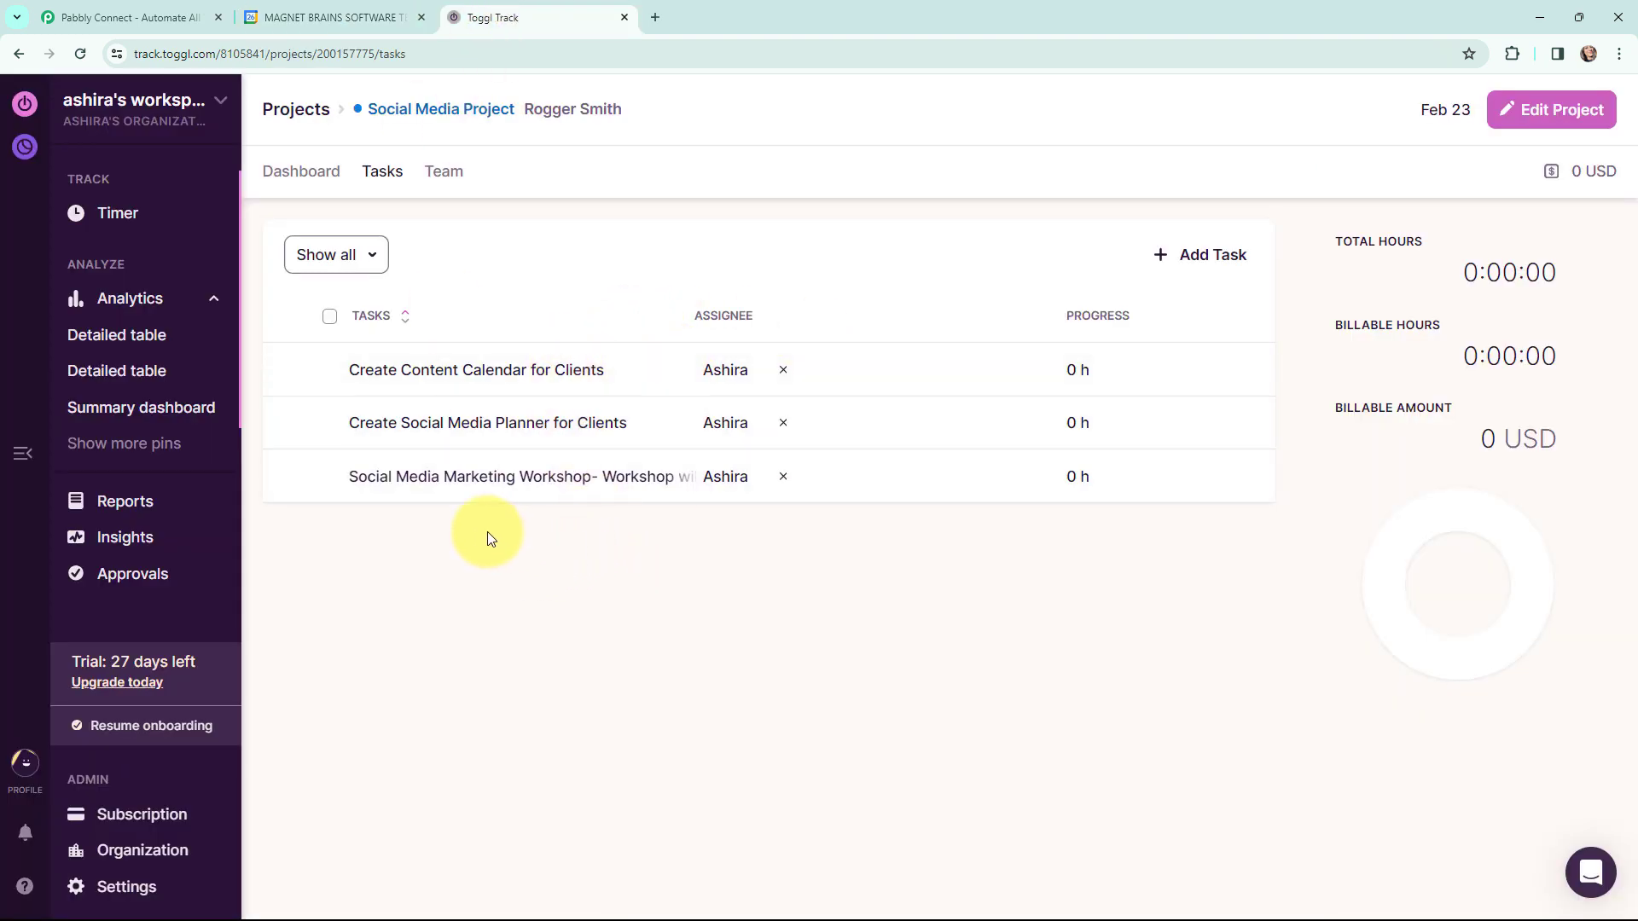
Step: Switch to the Pabbly website, sign in to the account and access Pabbly Connect
left_click(124, 17)
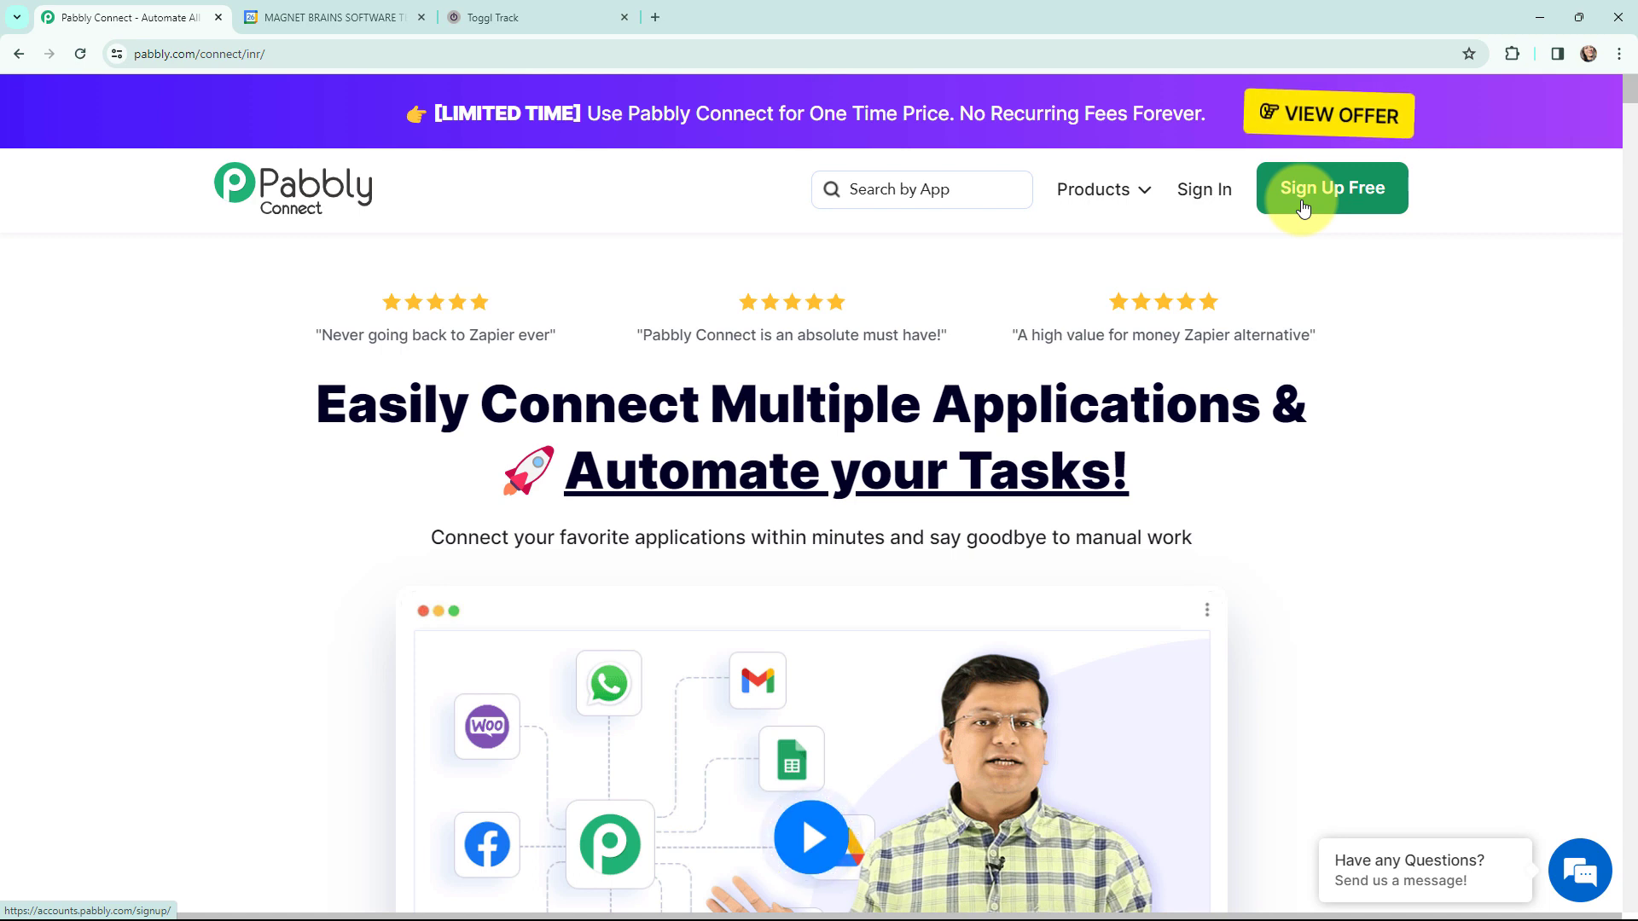
left_click(1205, 196)
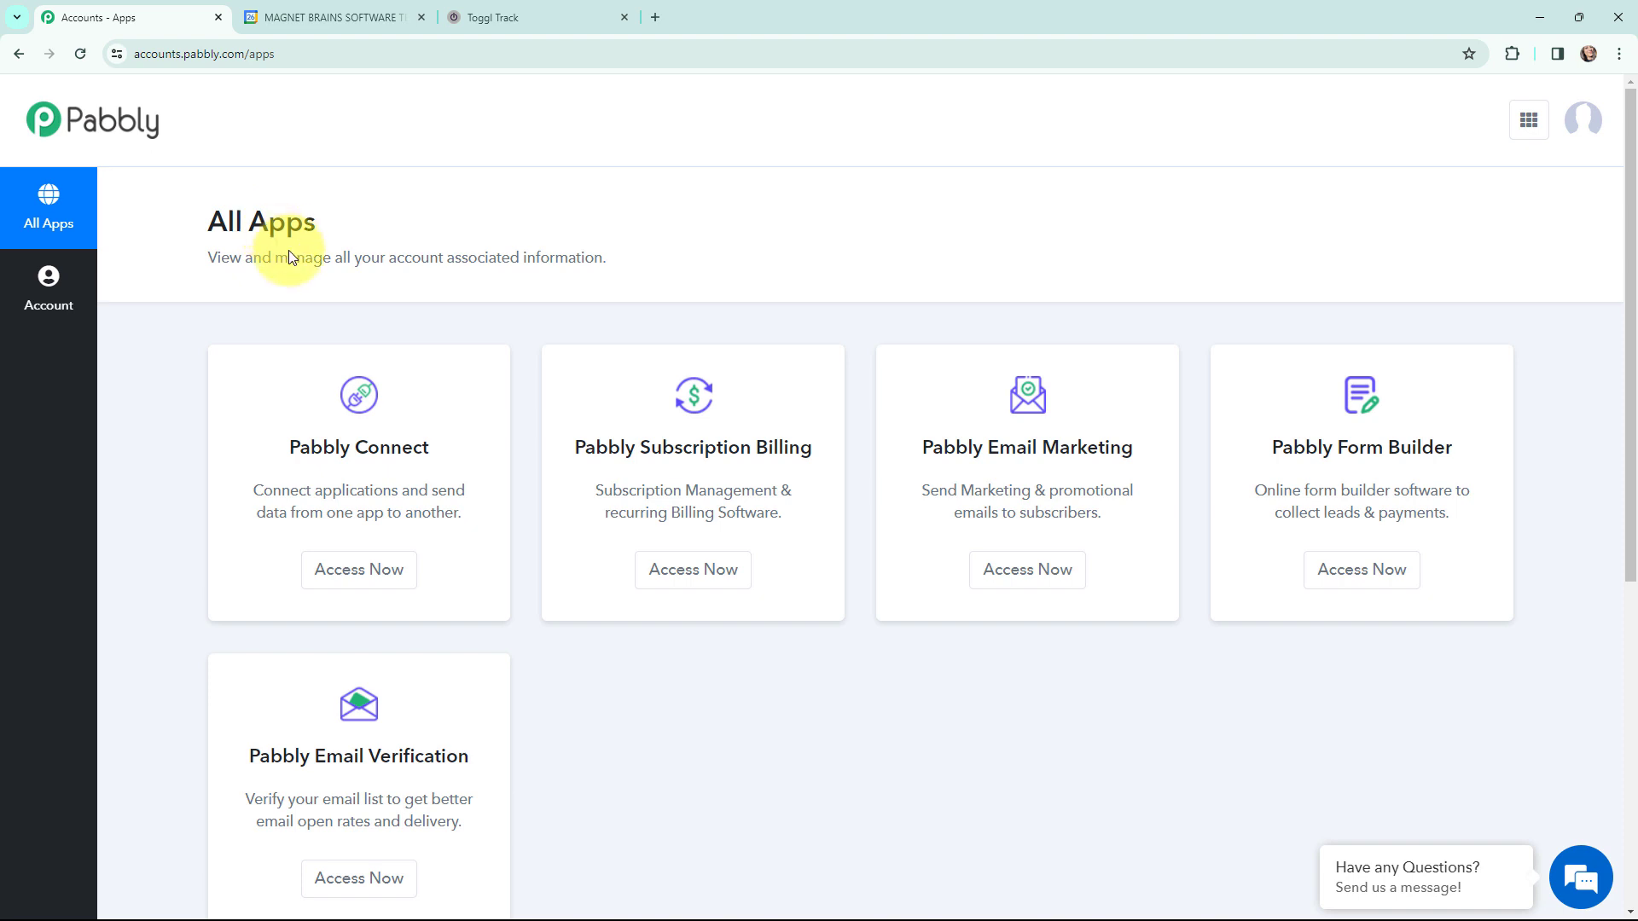
left_click(349, 579)
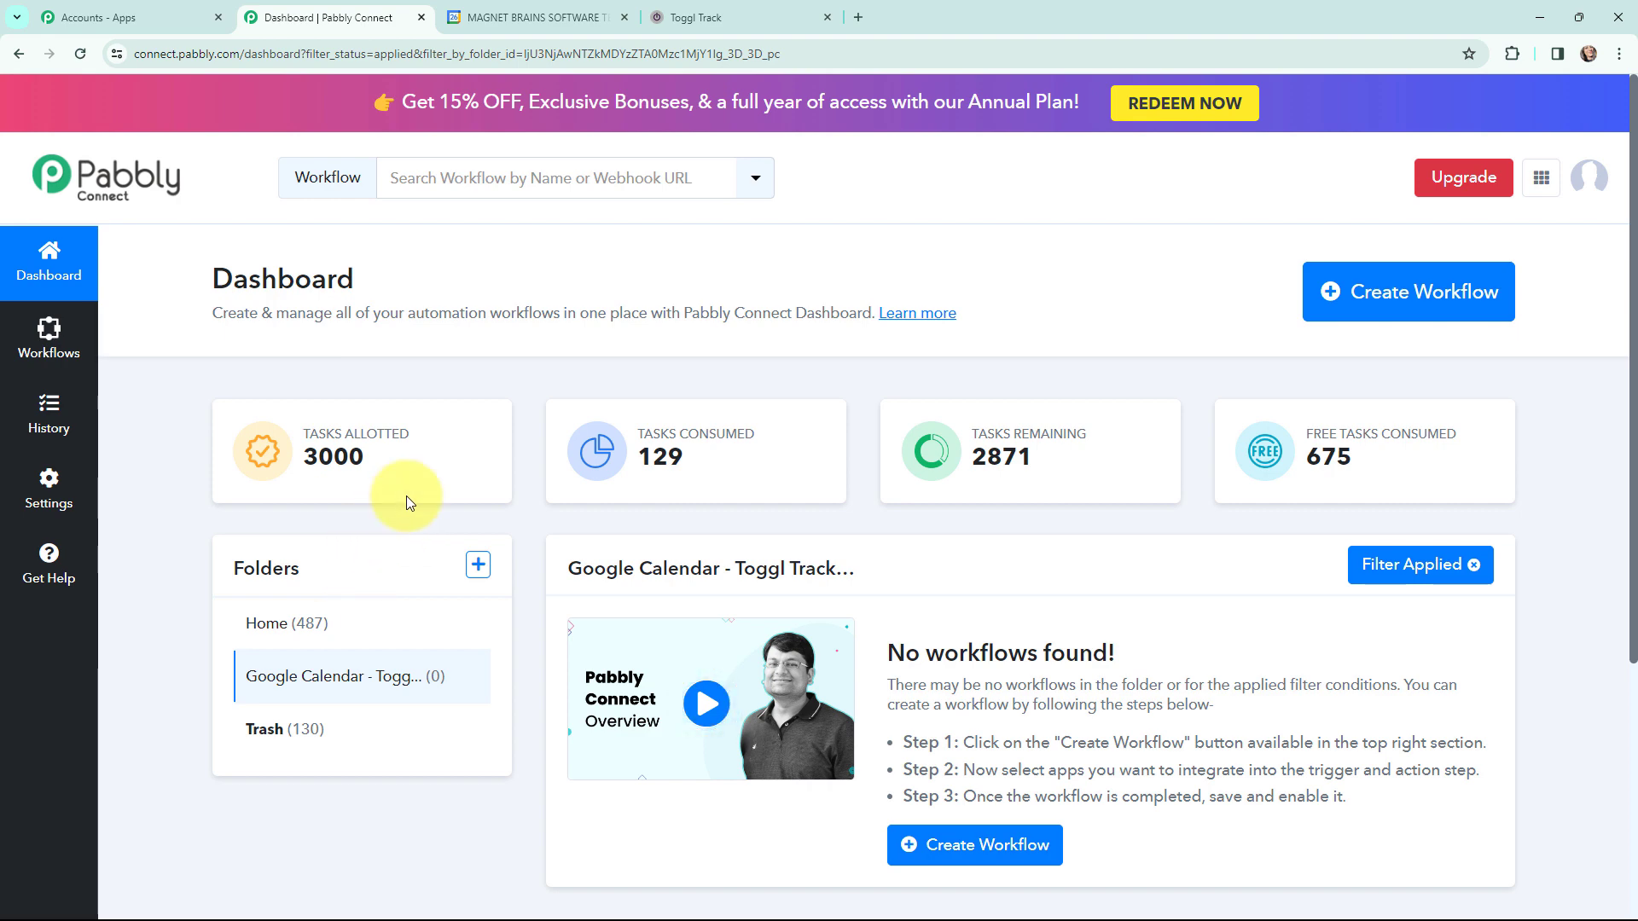
Step: Create a workflow named "Create Toggl Track Task from New Google Calendar Event" in the Google Calendar - Toggl Track Automation folder
left_click(1349, 294)
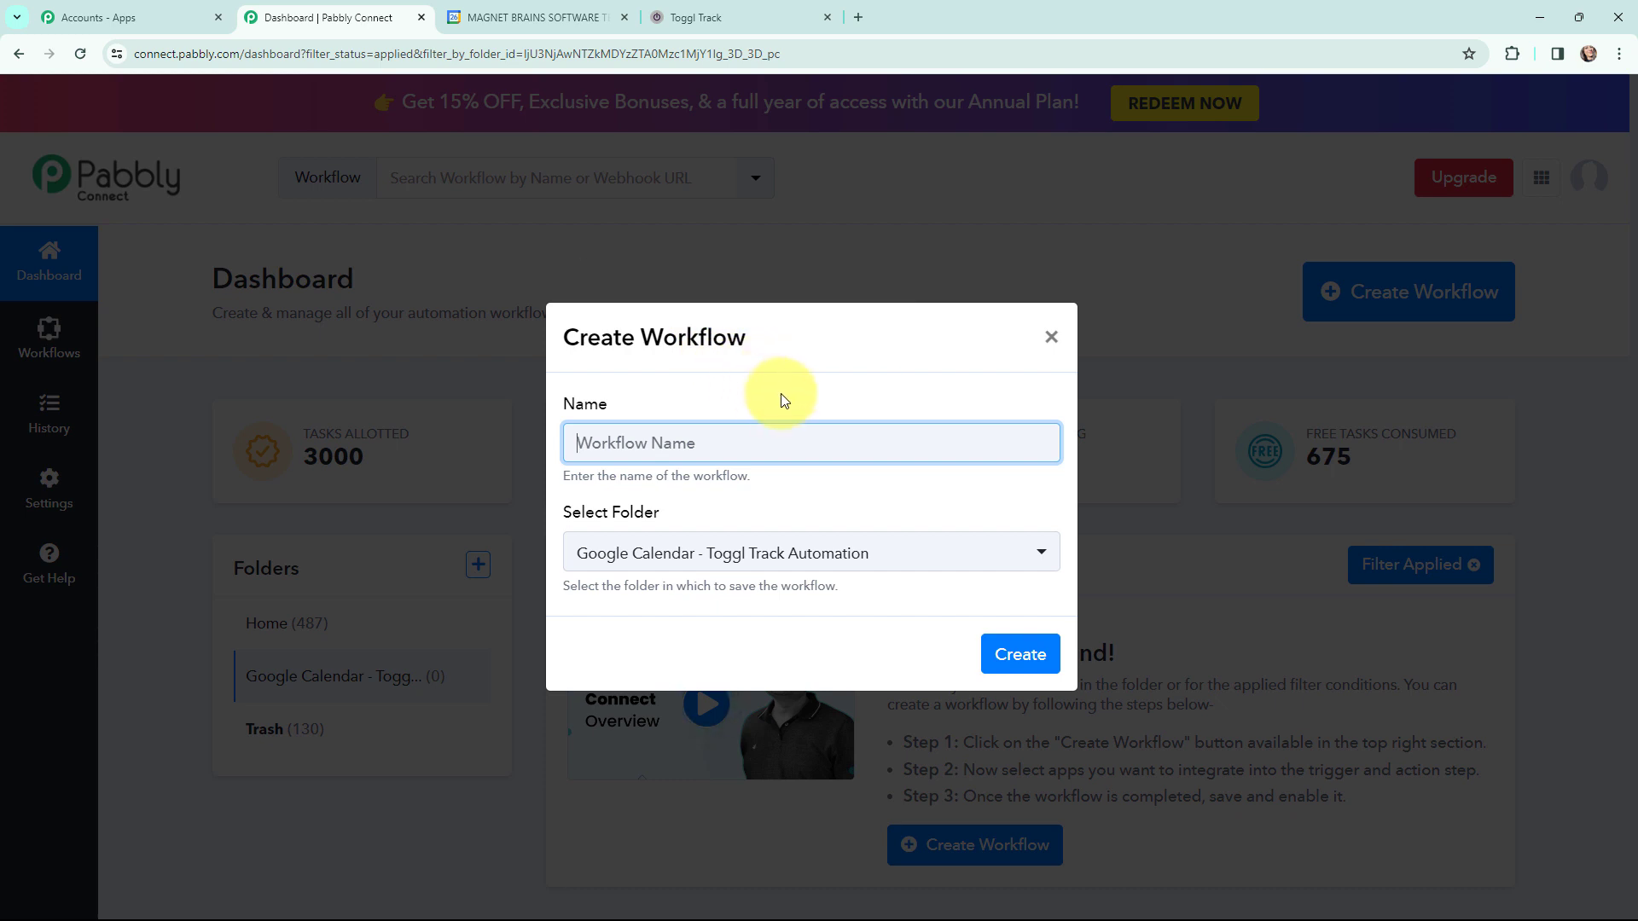
type("Create Toggl Track Task from New Google Calendar Event")
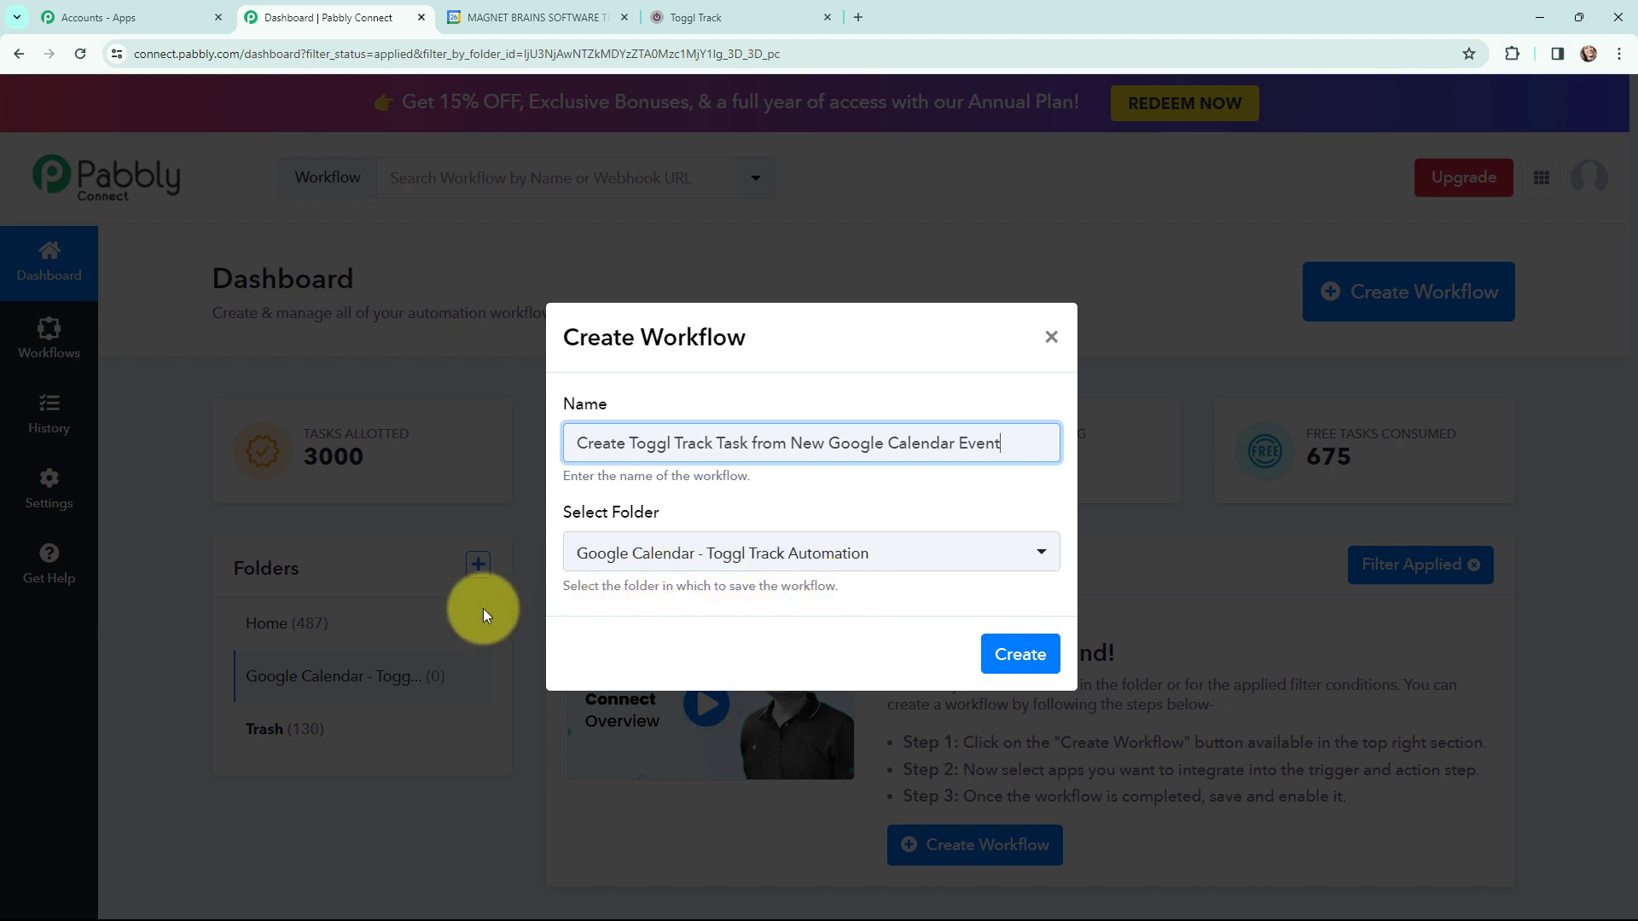
left_click(1008, 655)
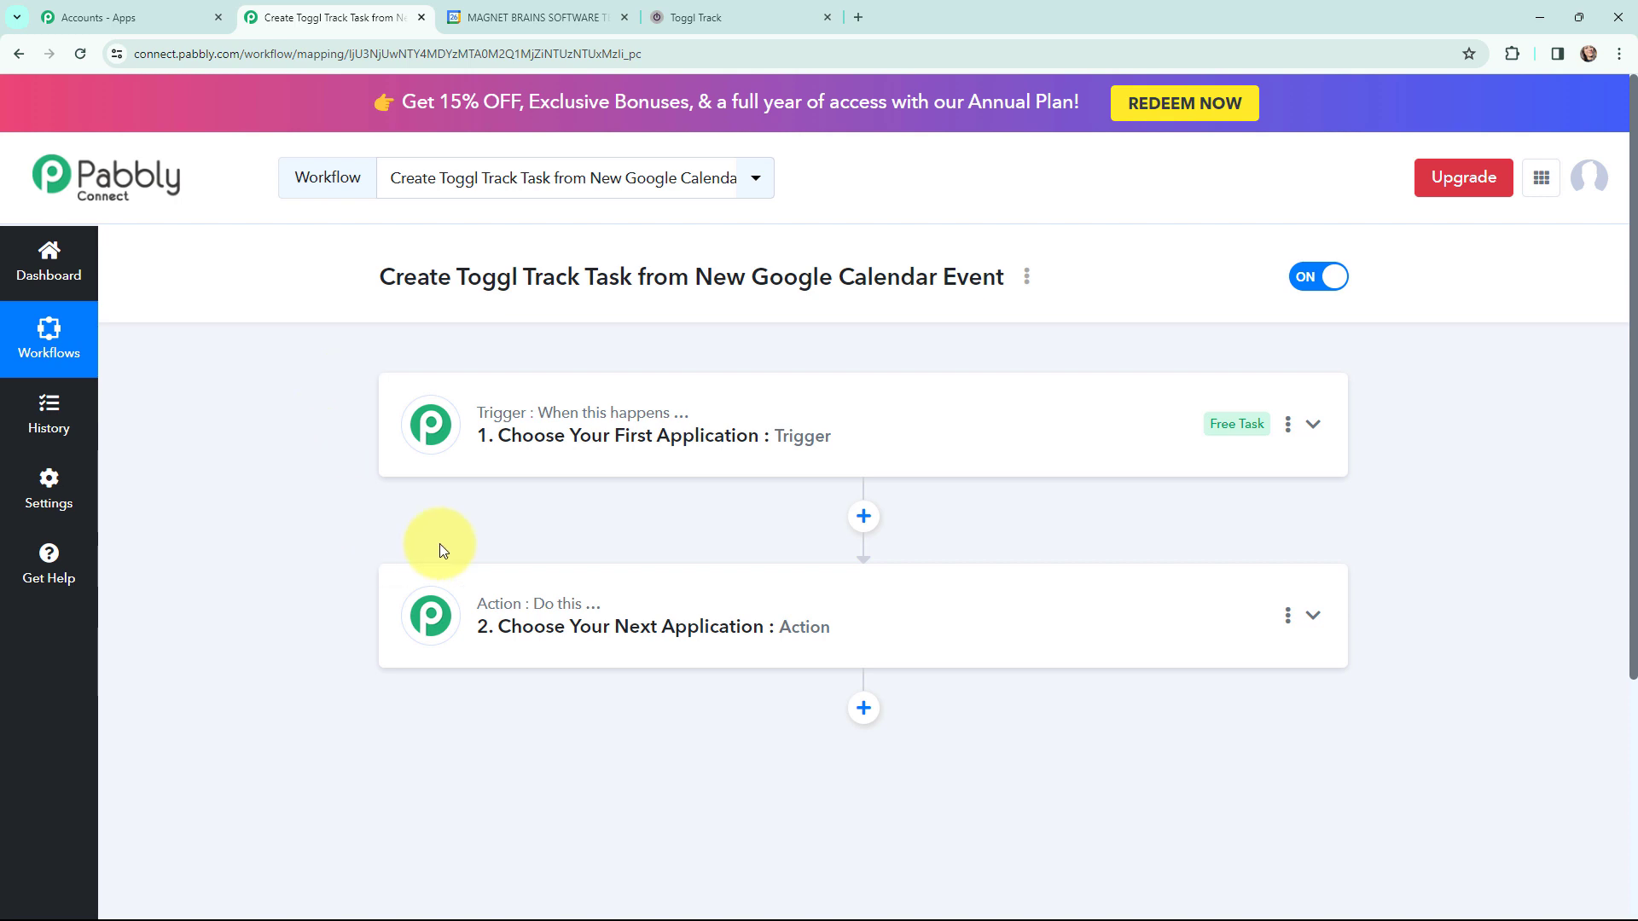
Step: Compare the Toggl Track project tasks with the Google Calendar event, and return to the Pabbly Connect workflow
mouse_move(506, 417)
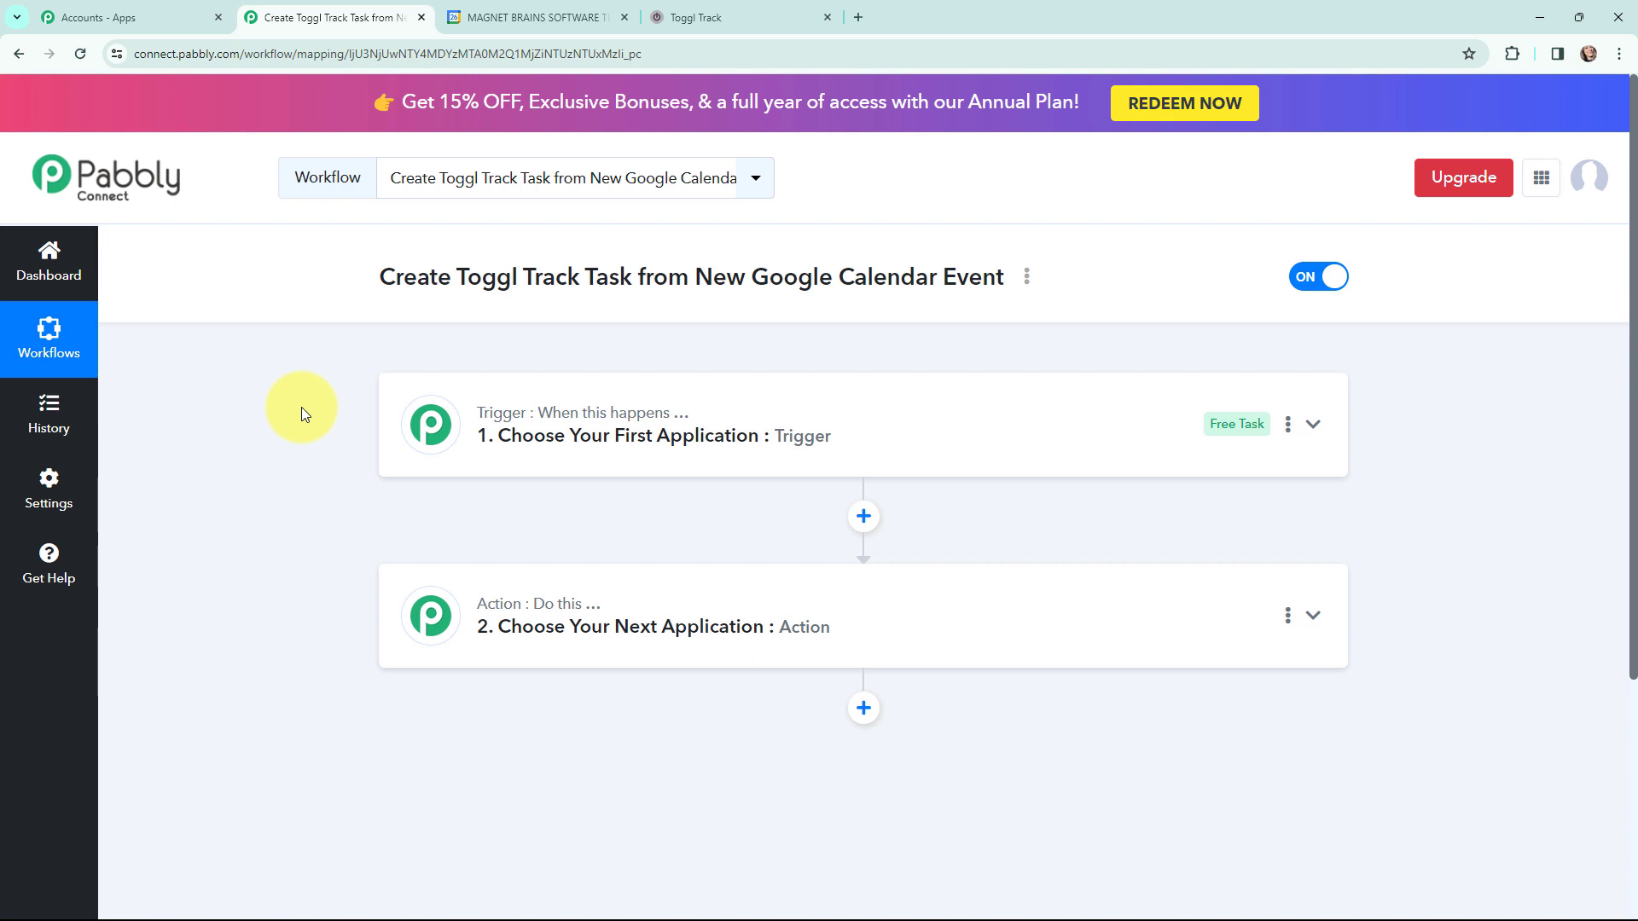
mouse_move(607, 422)
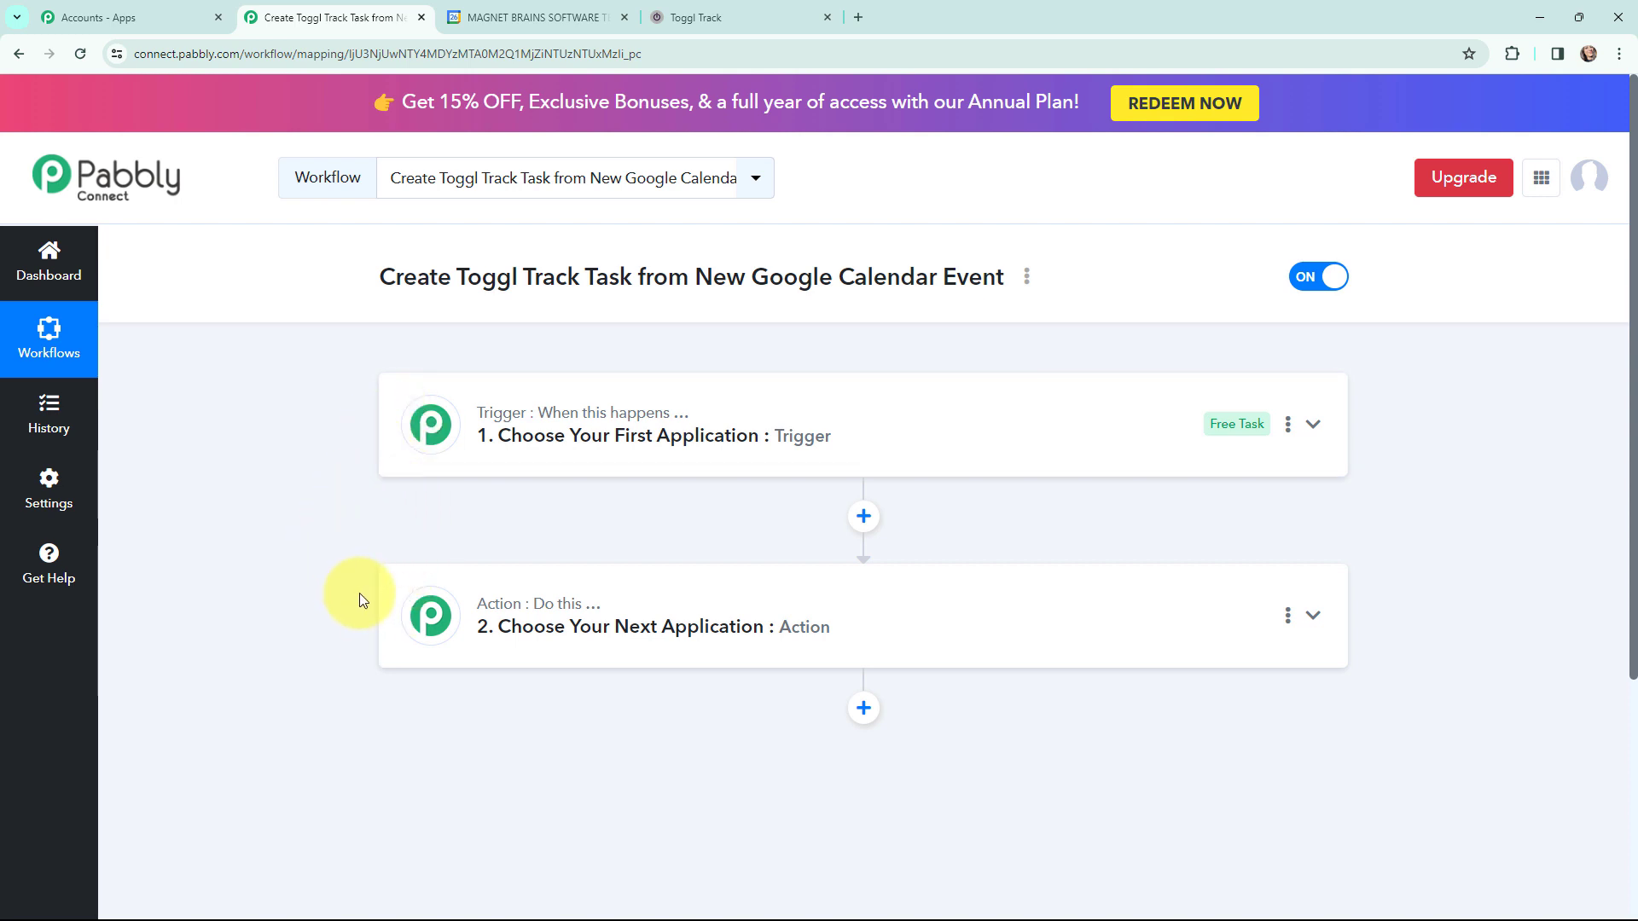
left_click(698, 16)
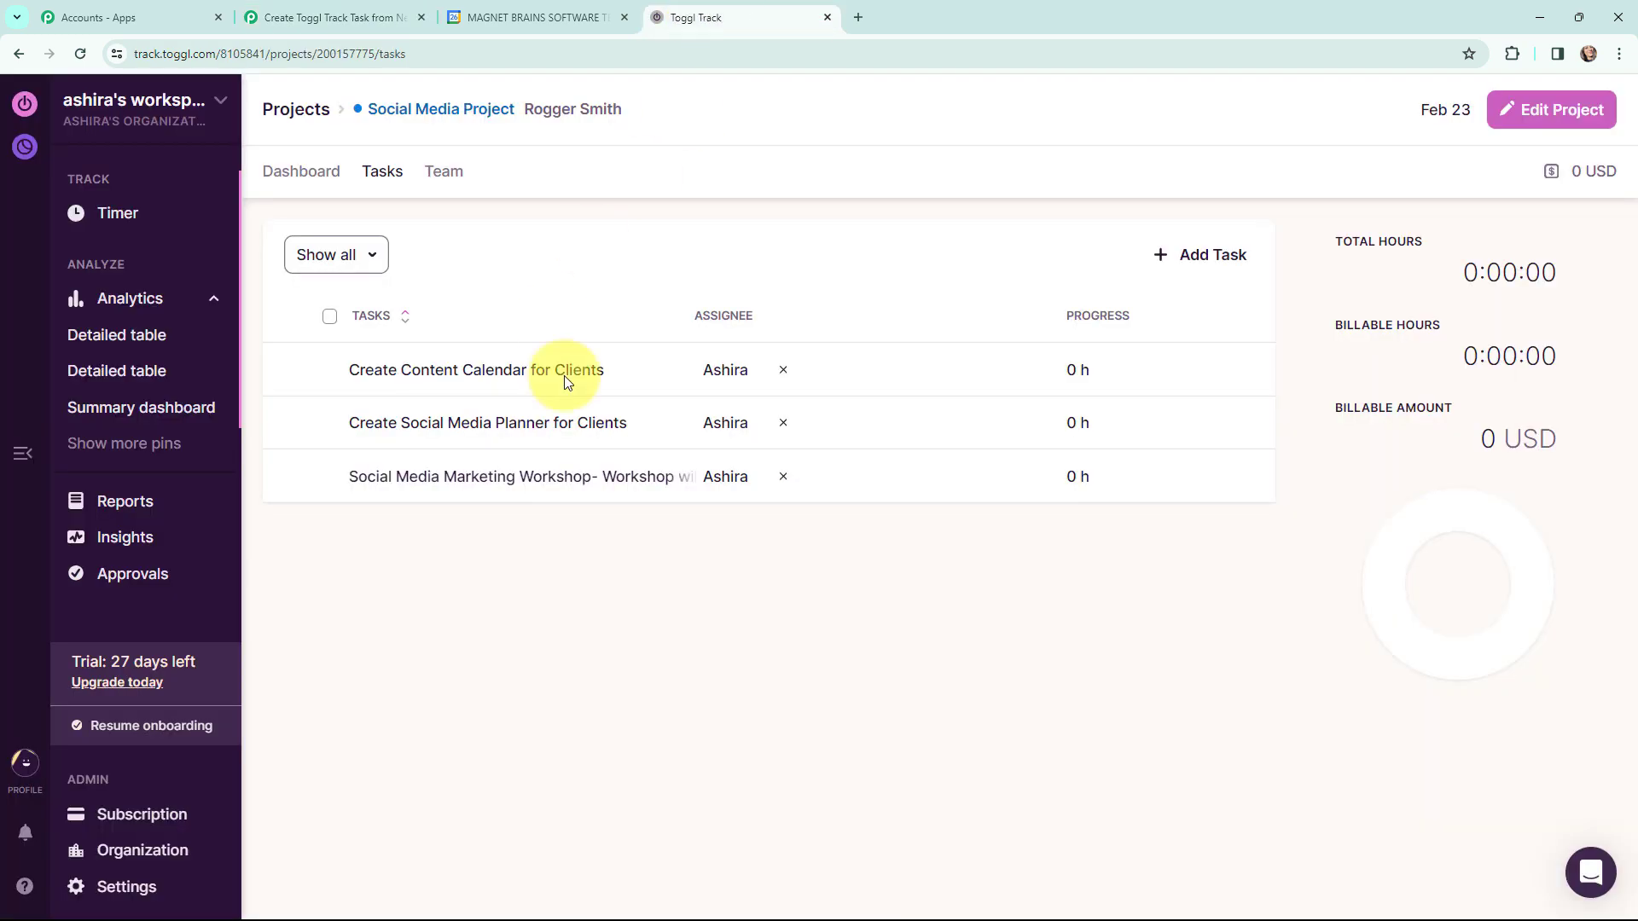
left_click(478, 15)
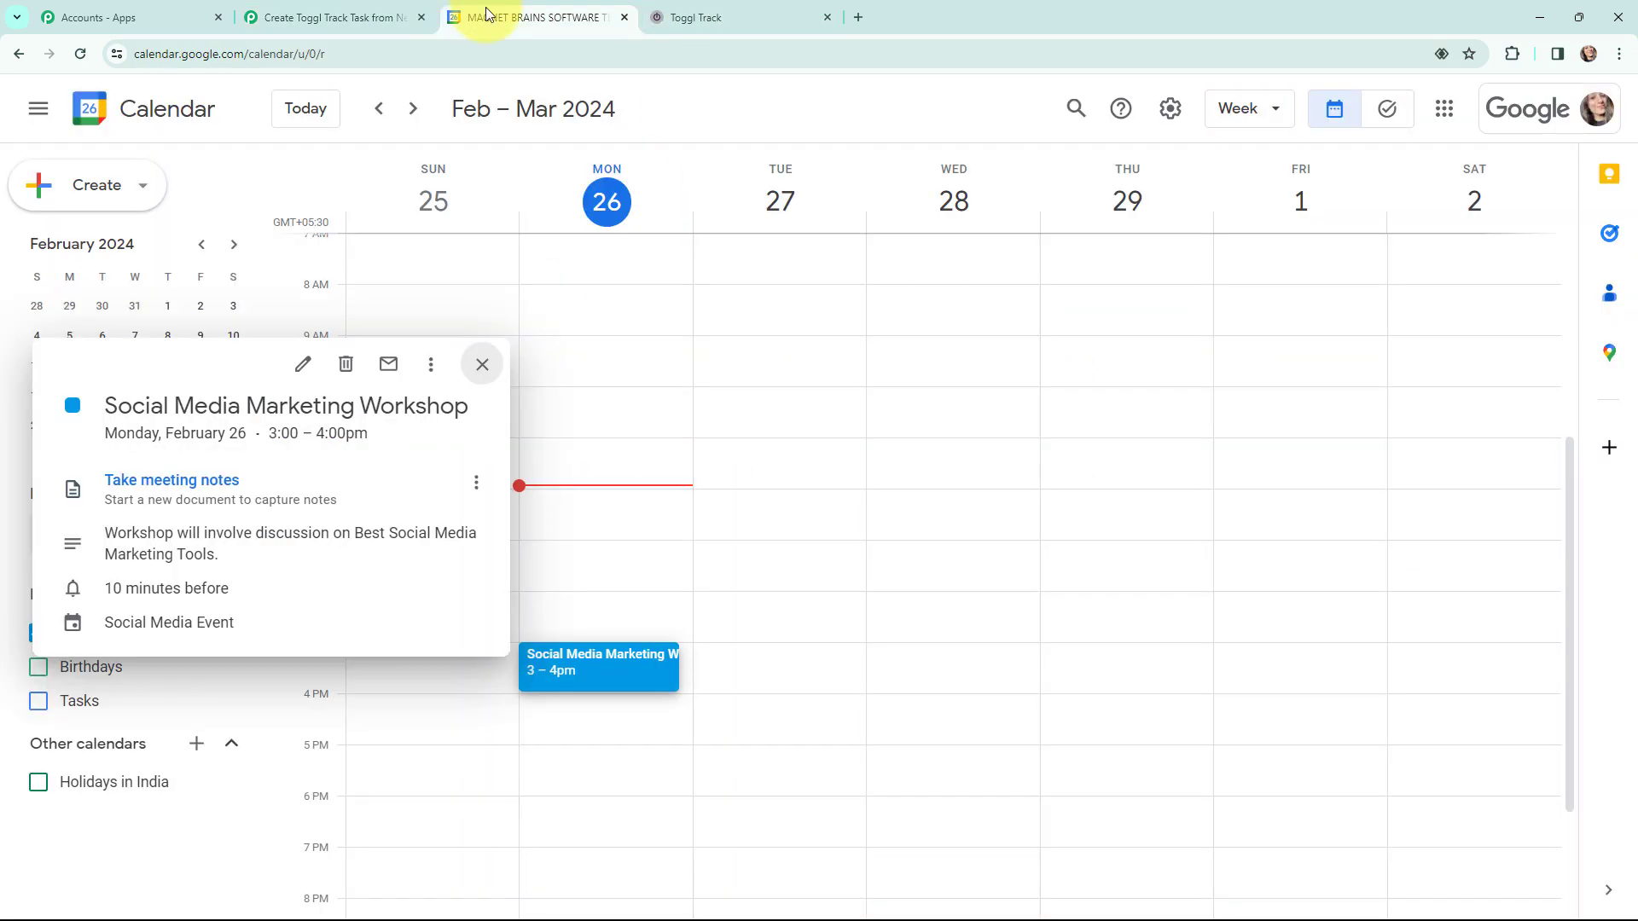
left_click(299, 17)
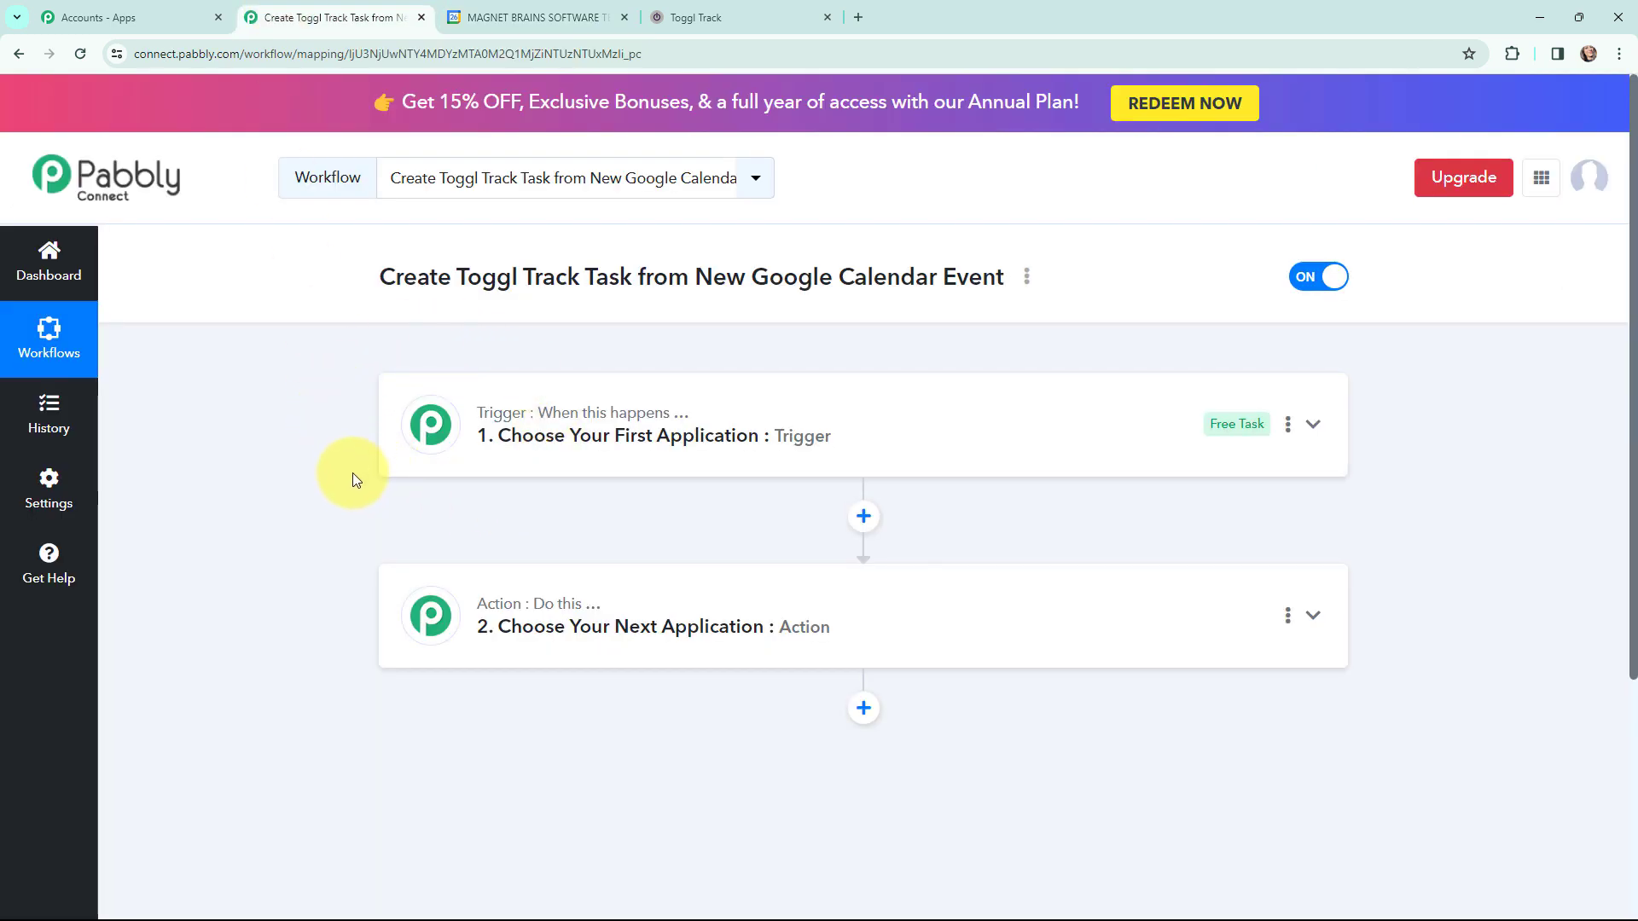
Step: Set the workflow's trigger to Google Calendar with the New Event trigger event
left_click(416, 421)
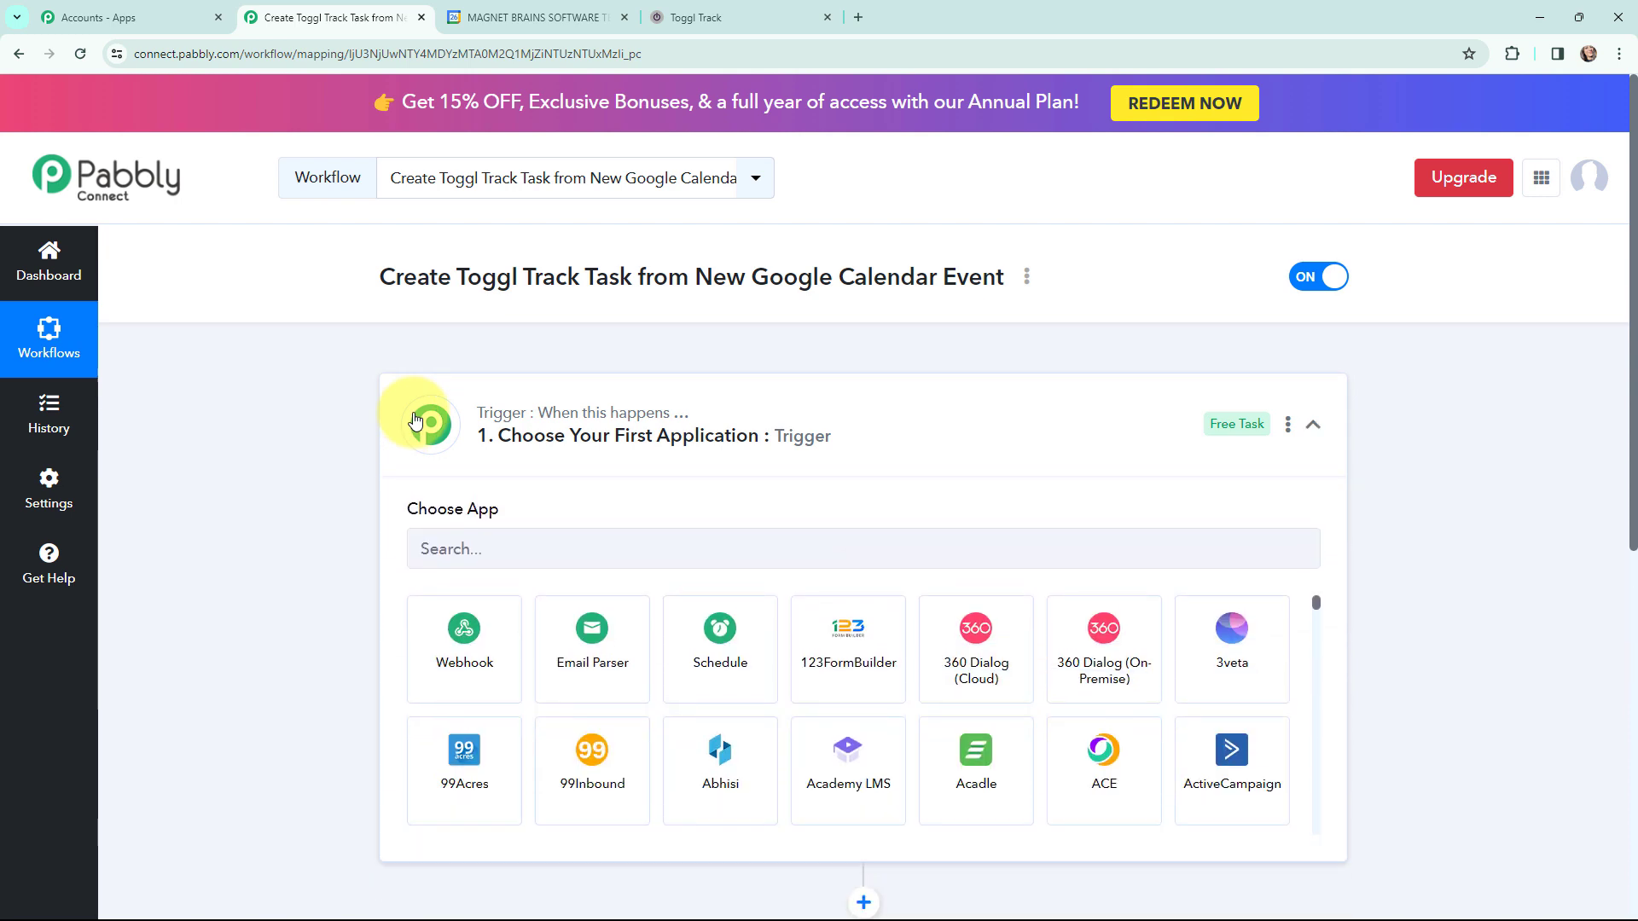
left_click(482, 535)
type("g")
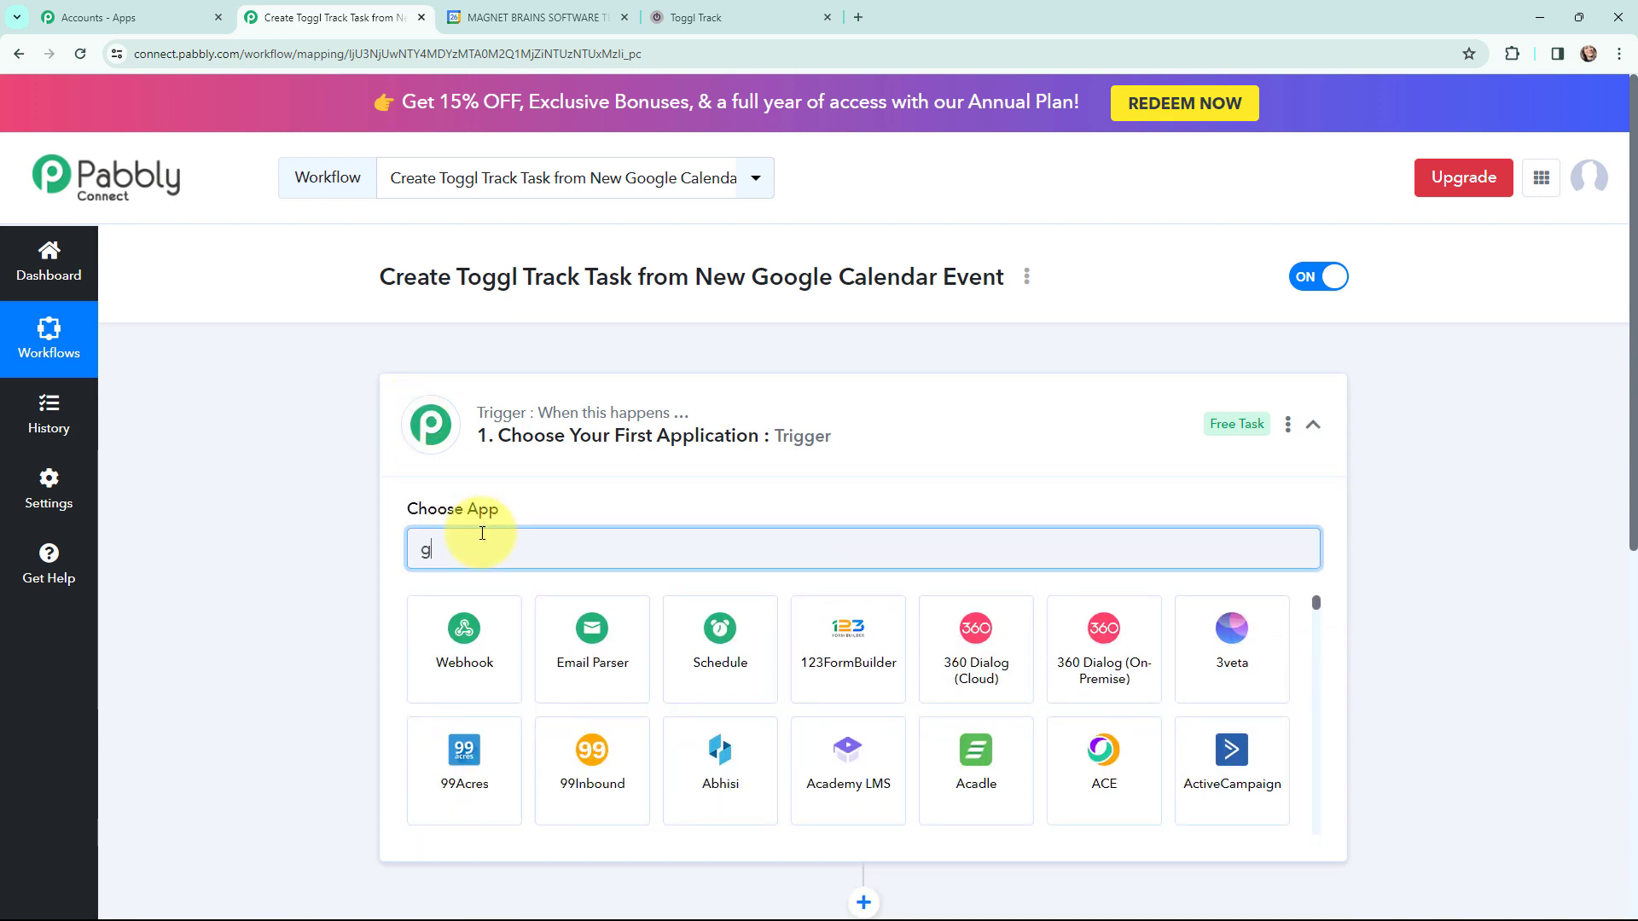
type("oogle ")
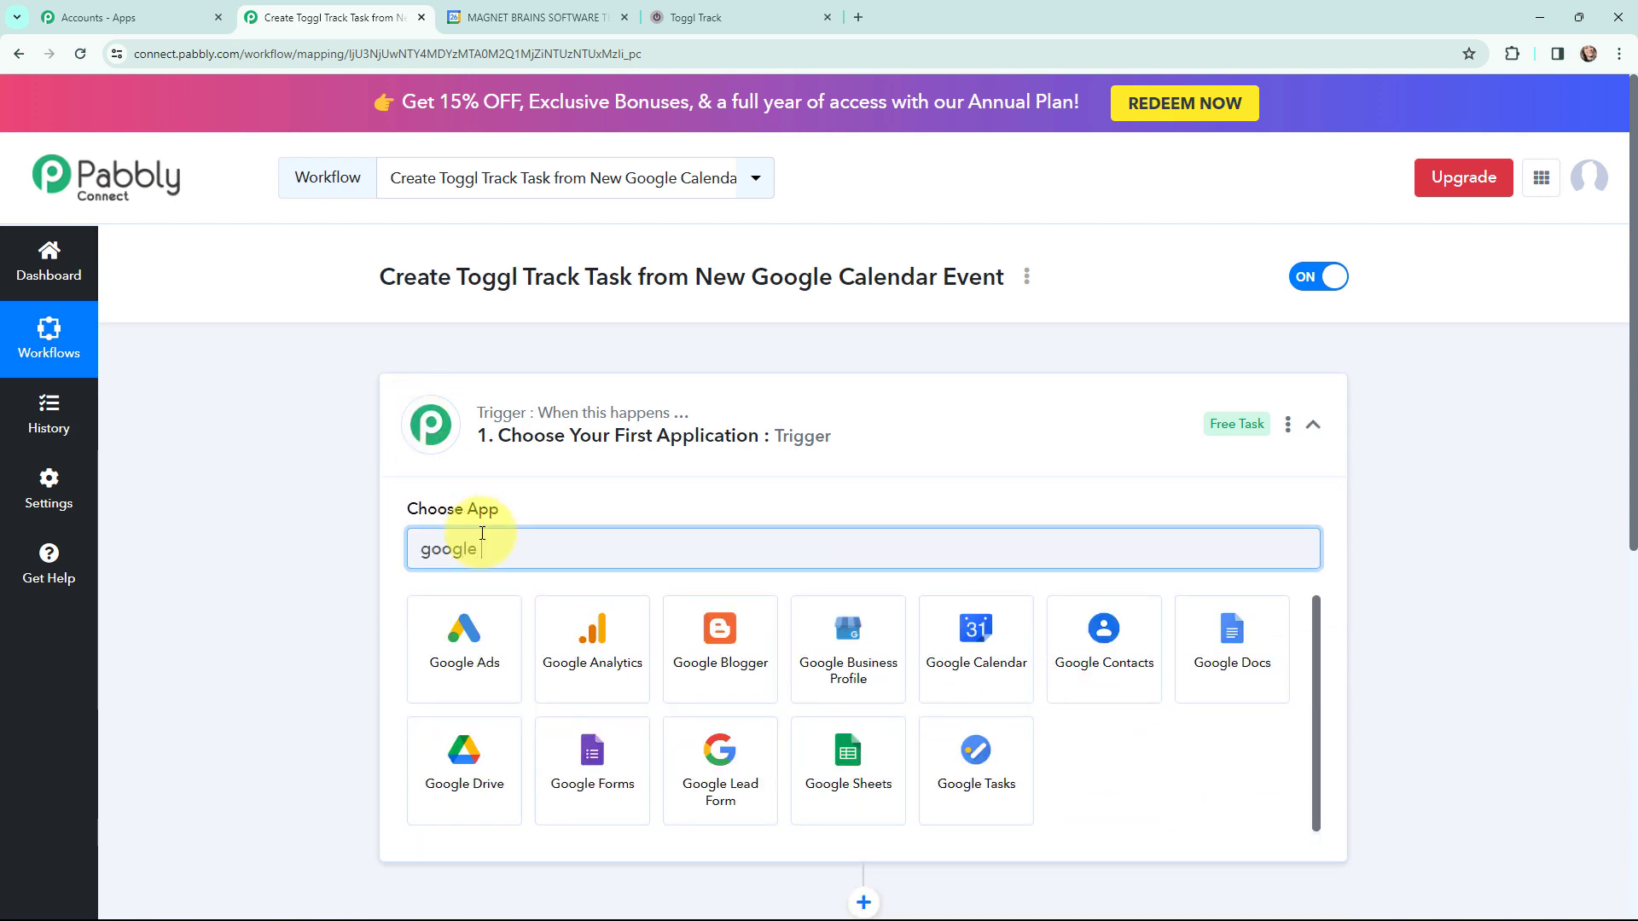
type("ca")
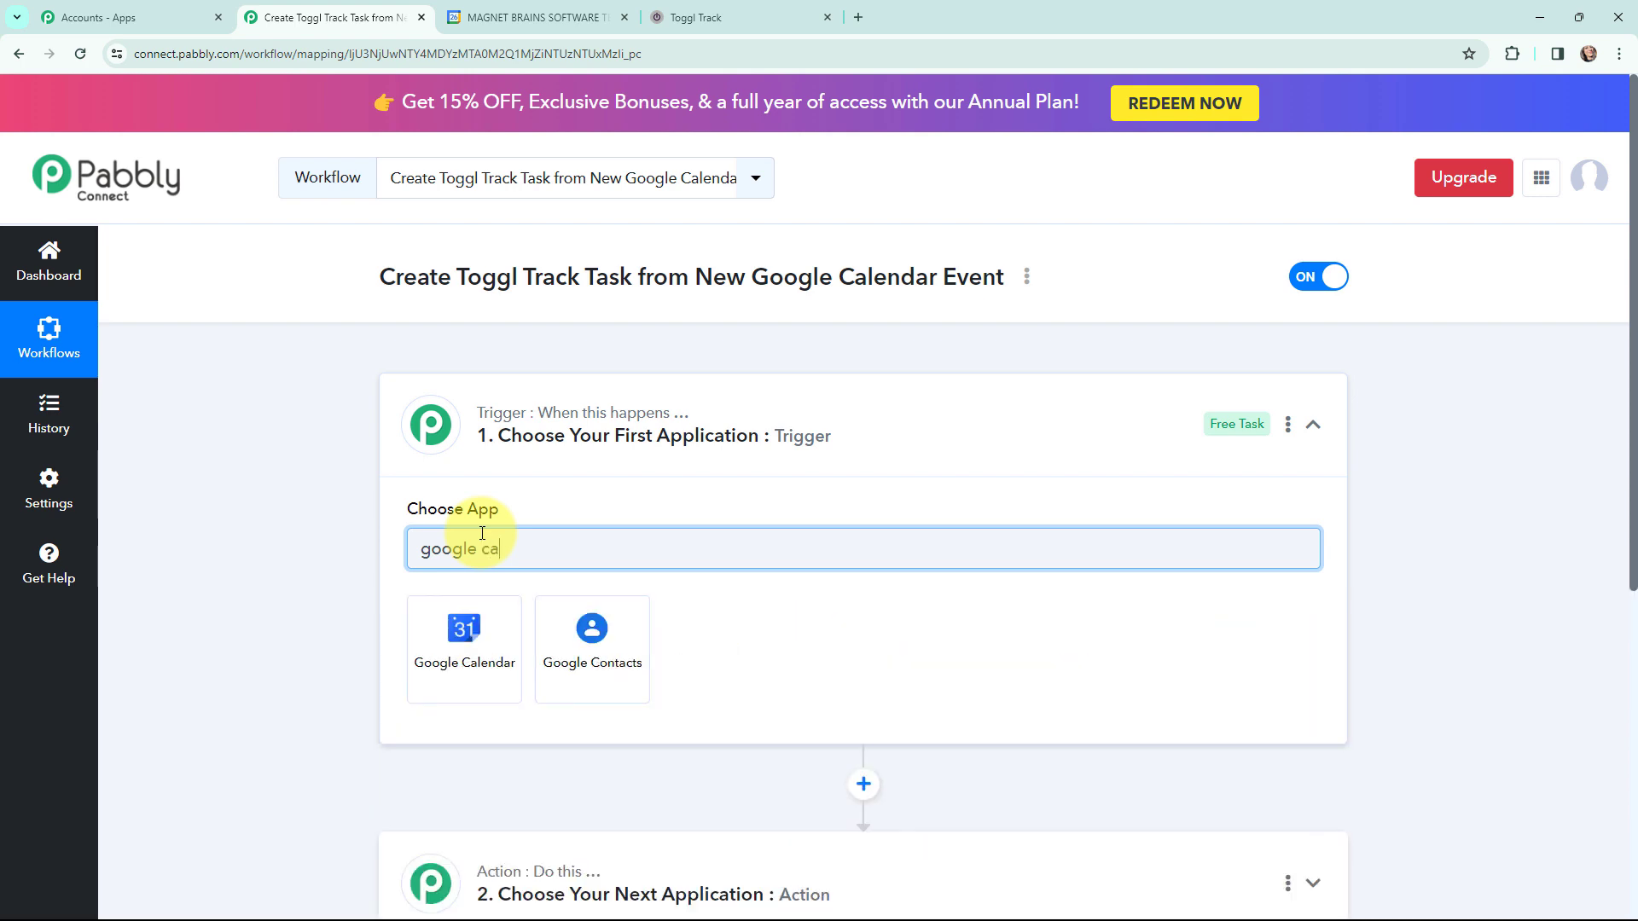
left_click(469, 650)
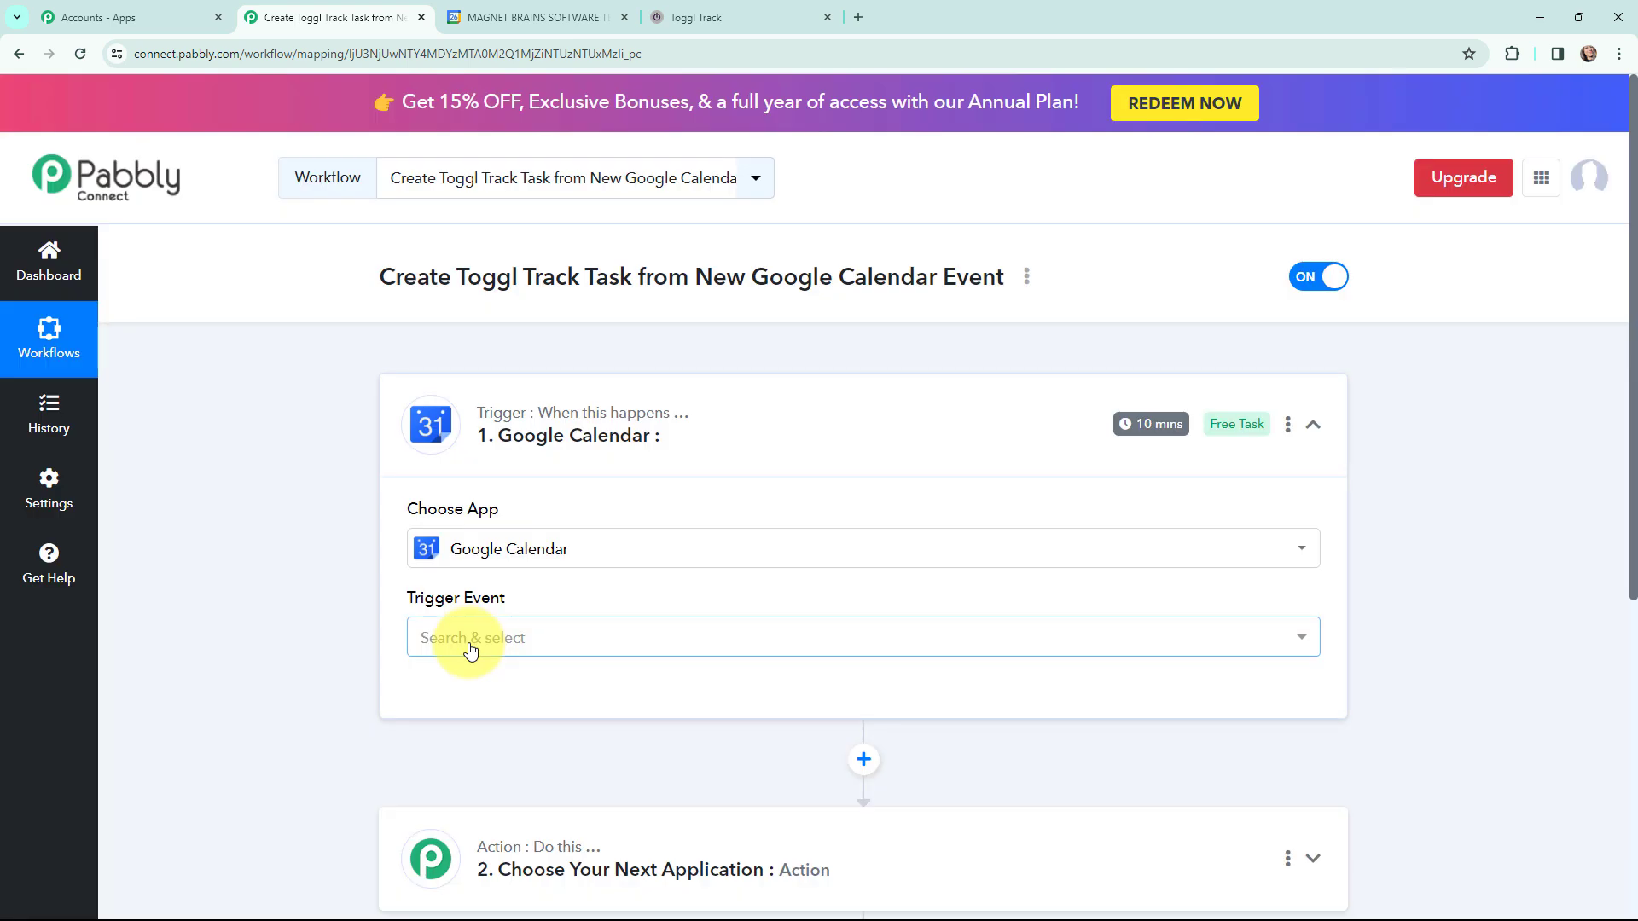
left_click(470, 650)
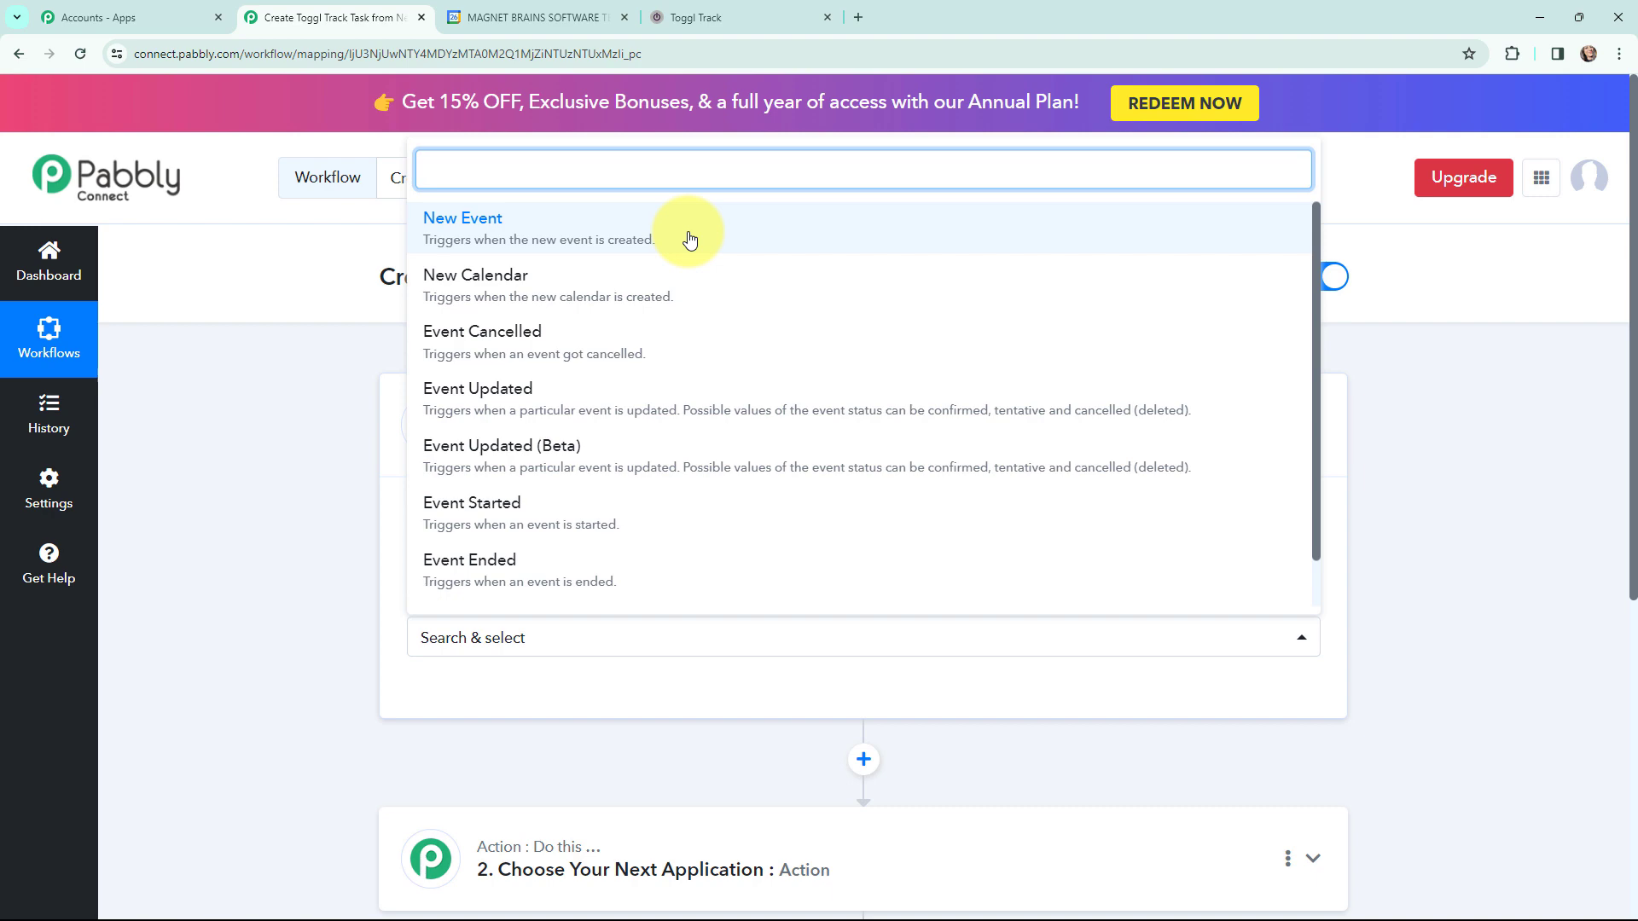
left_click(689, 234)
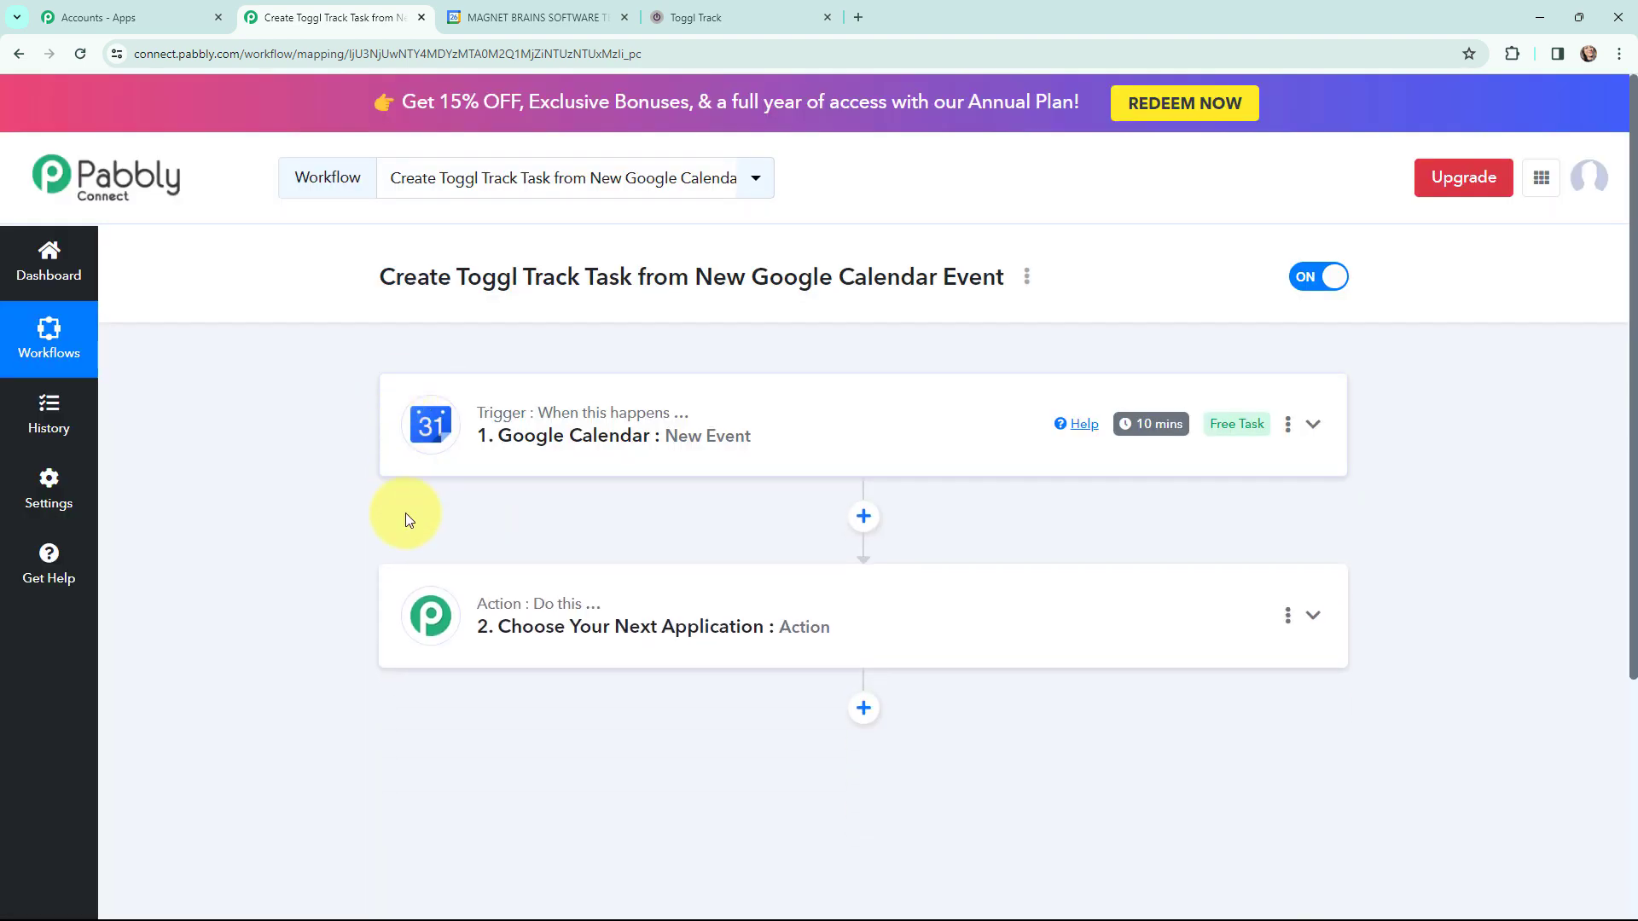
Step: Set the workflow's action to Toggl Track with the Create a Task action event and collapse the action step
left_click(433, 604)
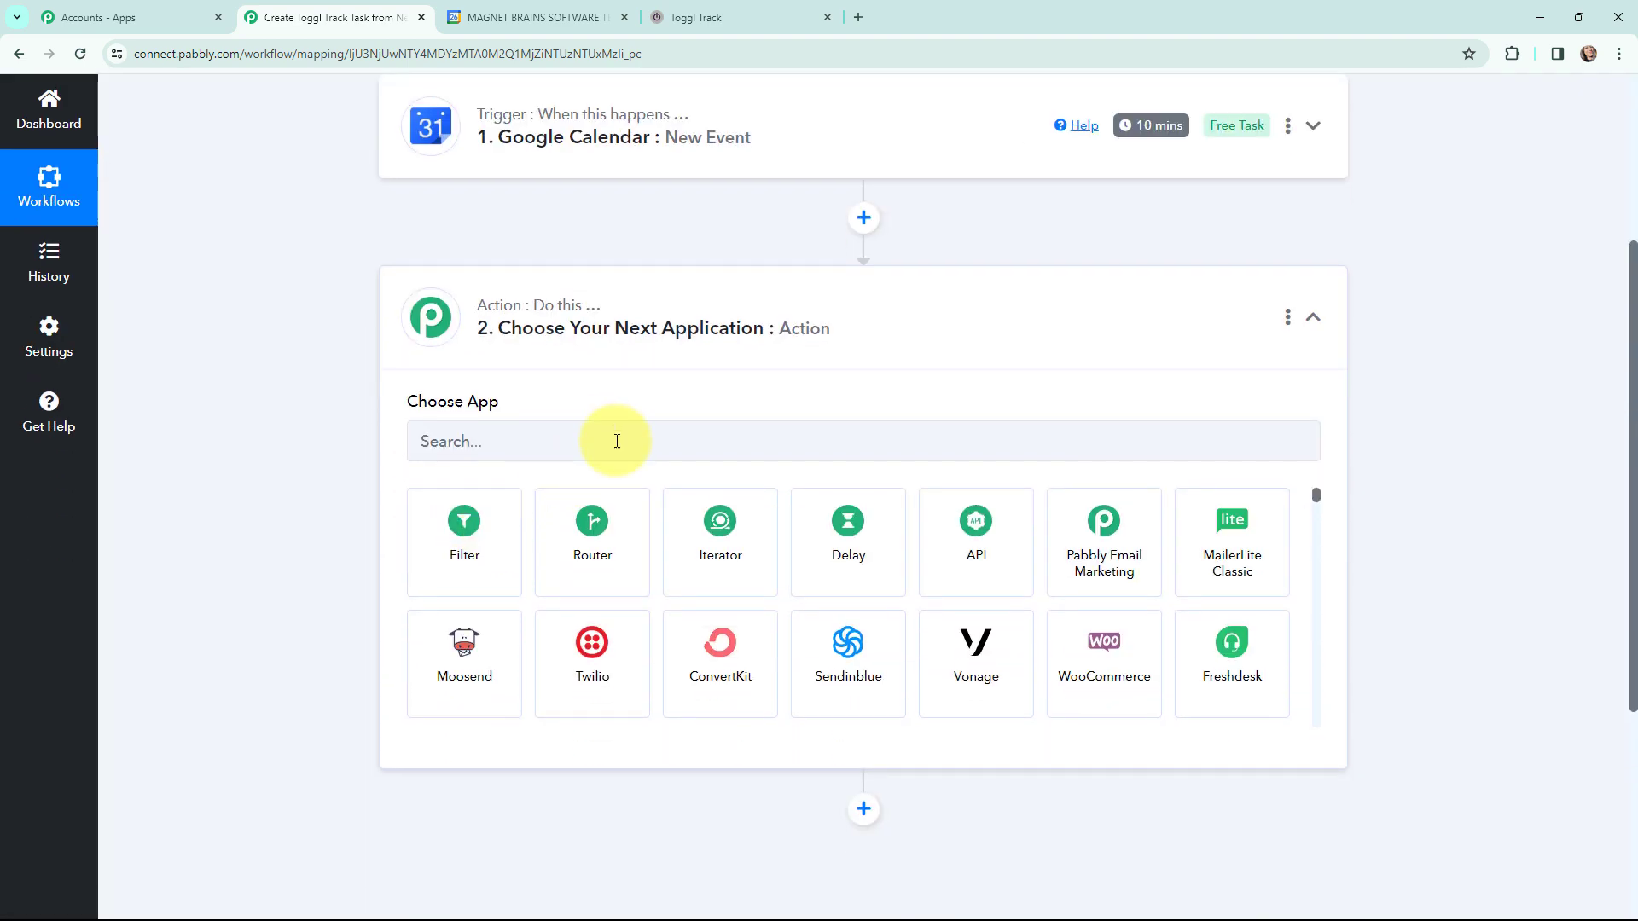
left_click(617, 441)
type("to")
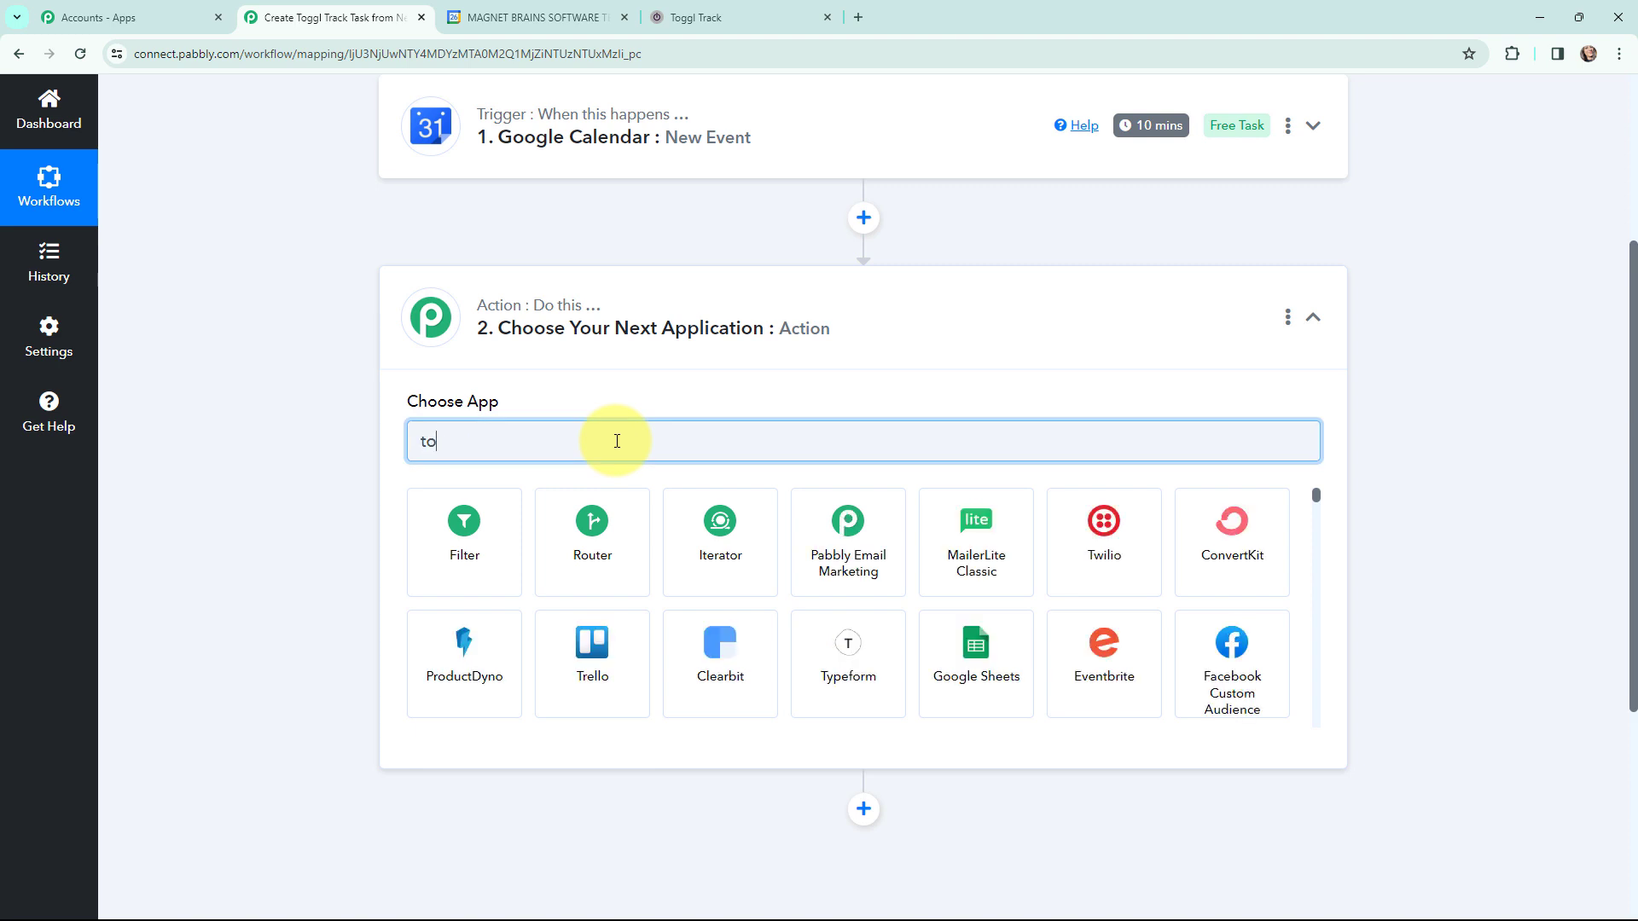
type("ggl")
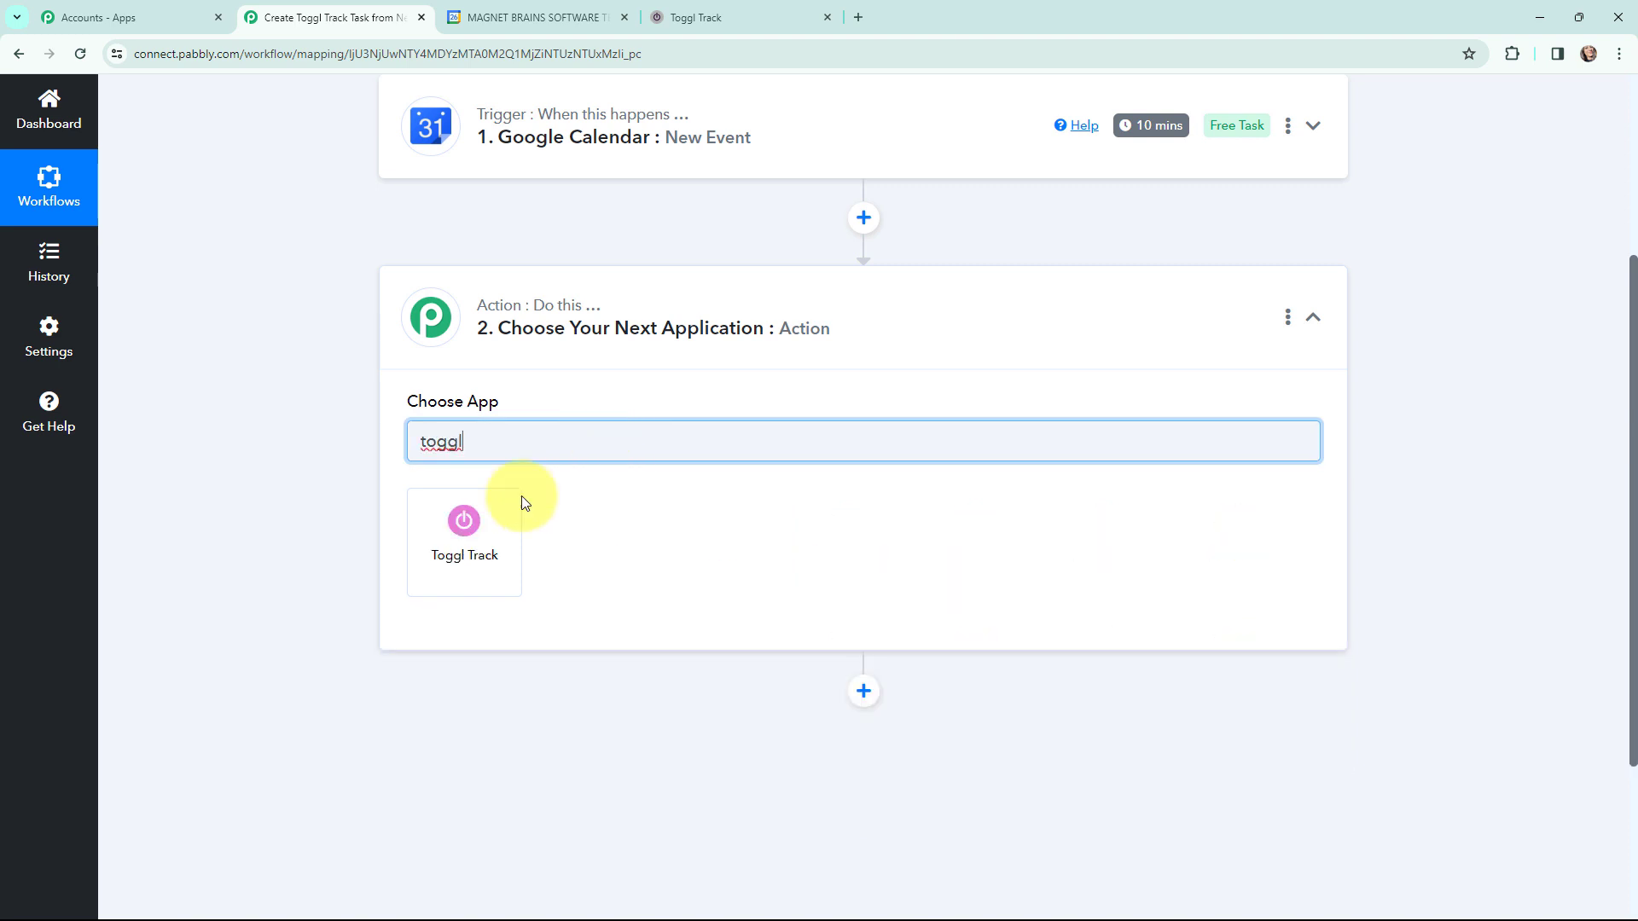
left_click(462, 523)
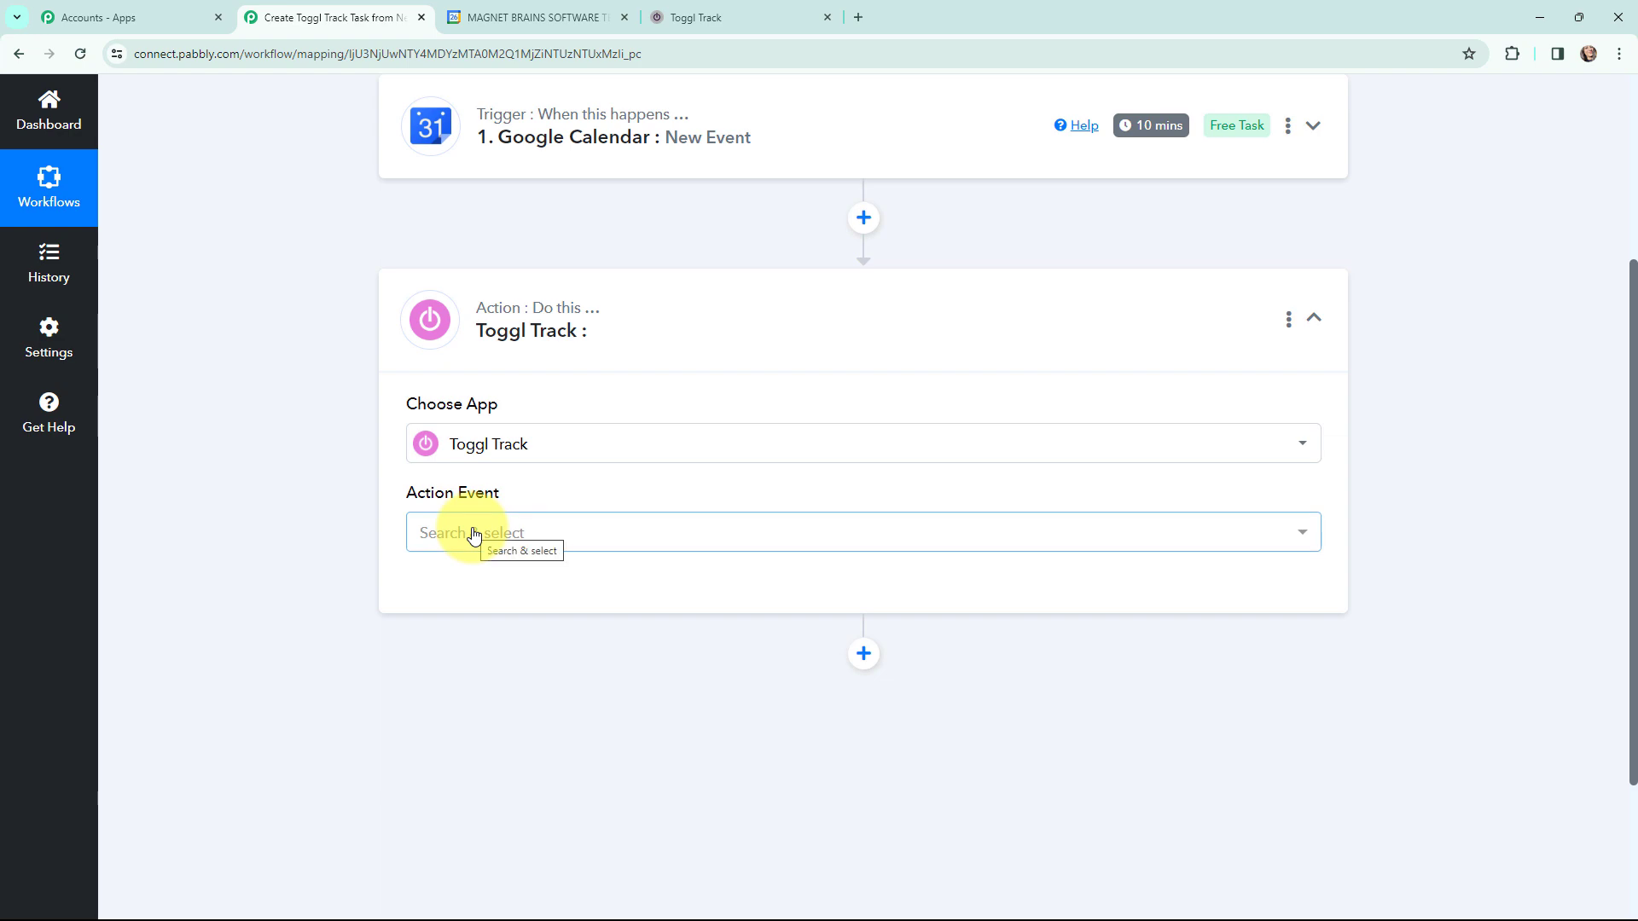
left_click(474, 535)
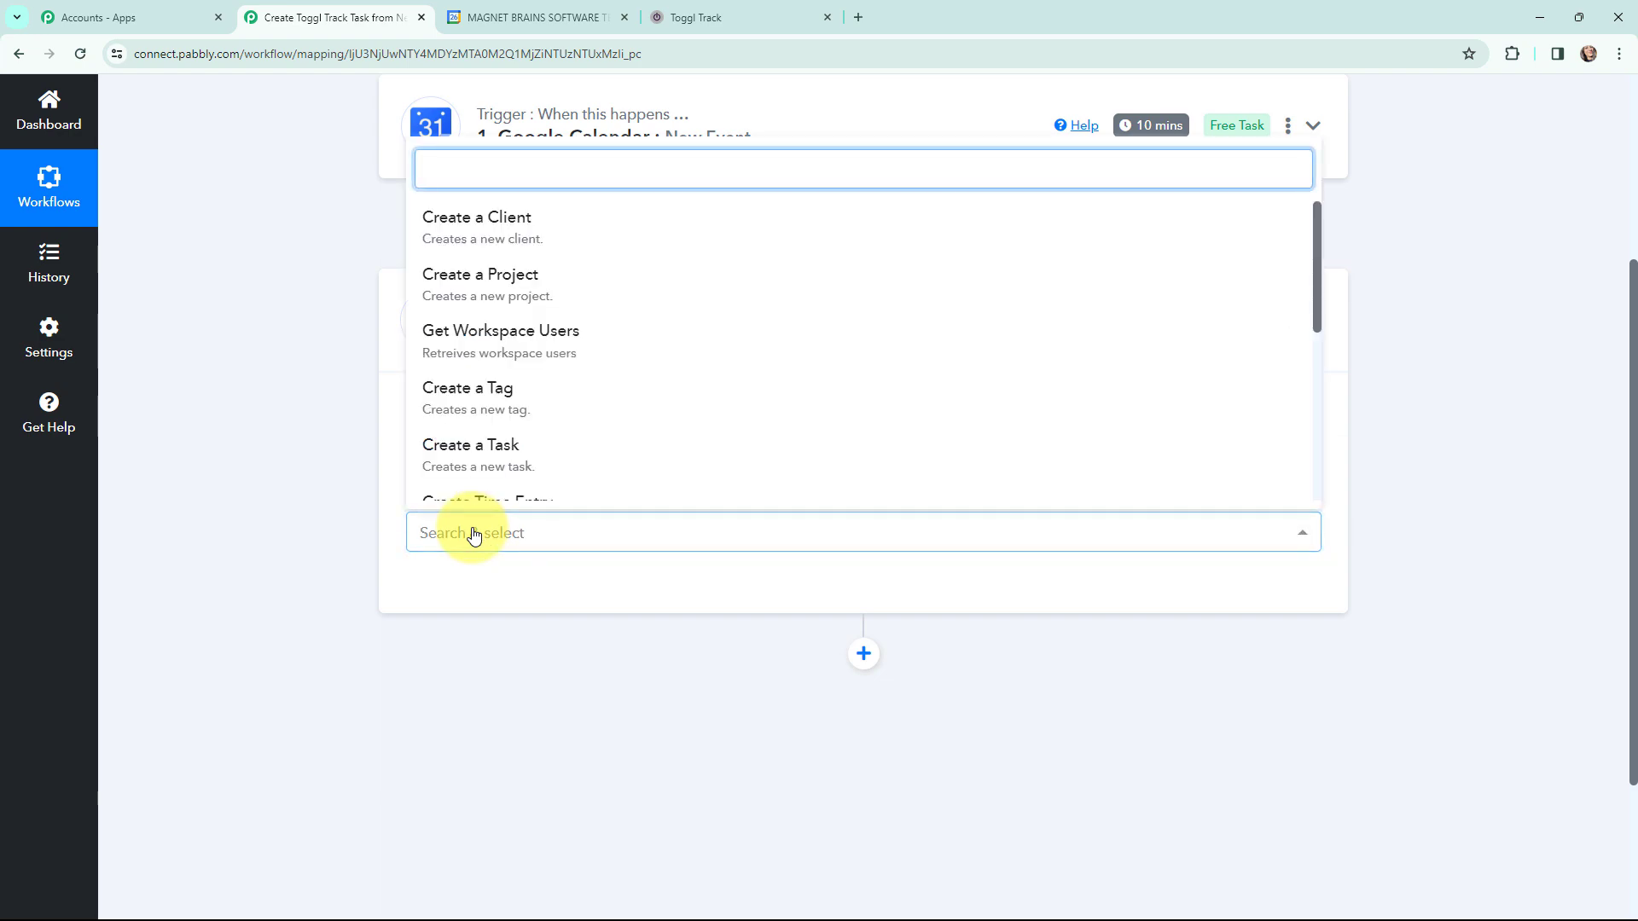
left_click(523, 457)
left_click(429, 352)
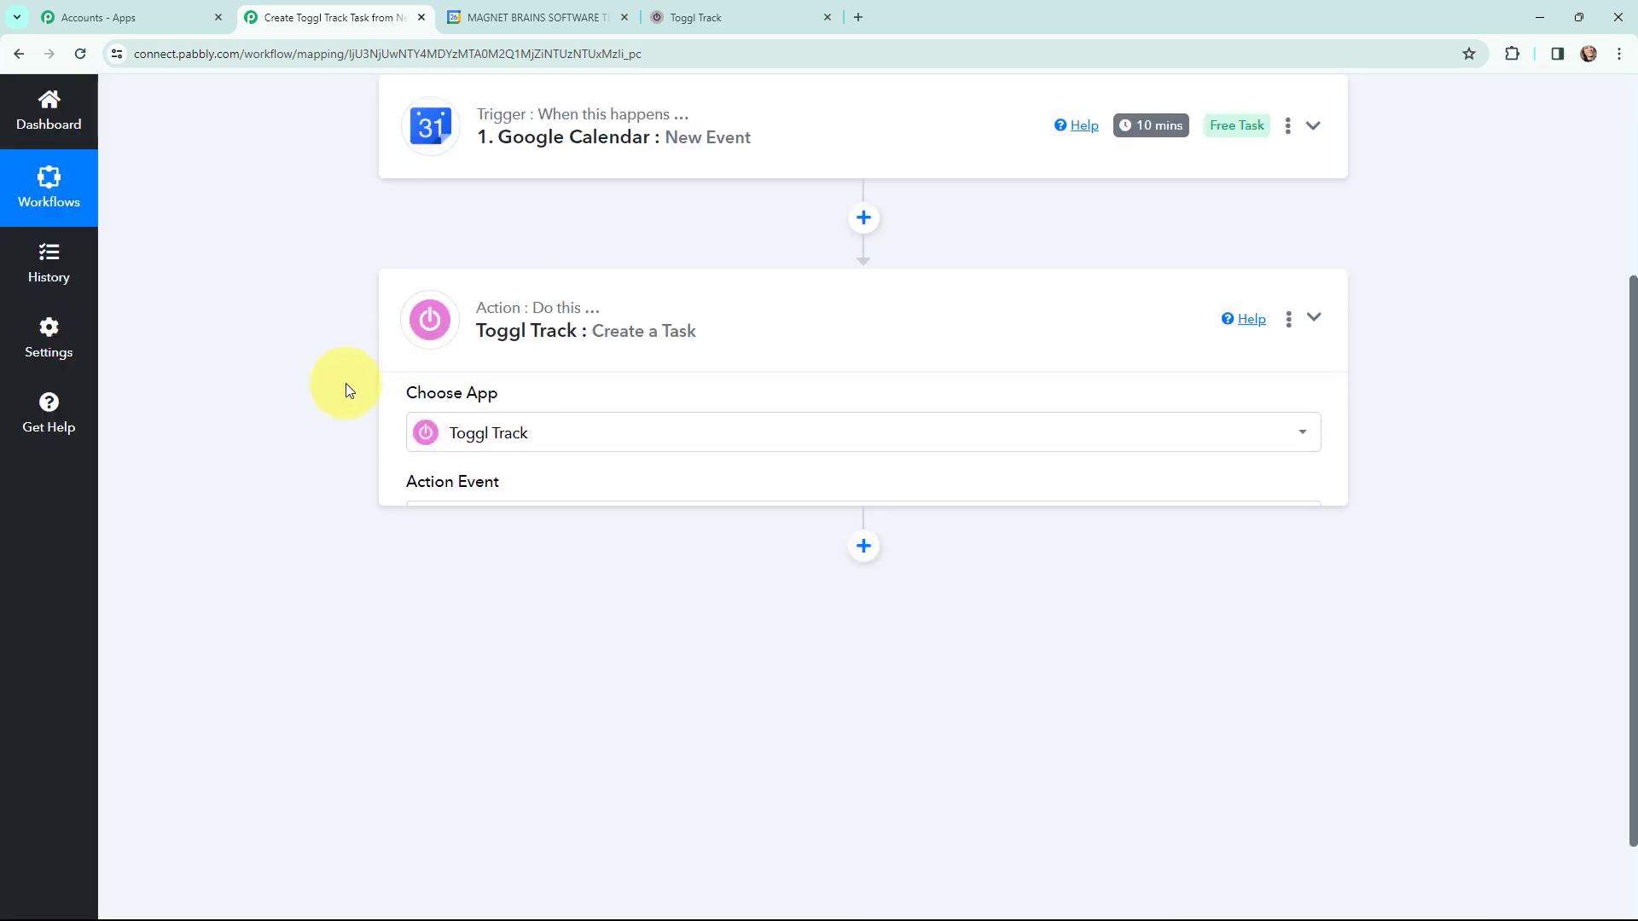
Step: Connect the Google Calendar trigger through a new connection, signing in with Google and allowing access
scroll(333, 409, "up", 4)
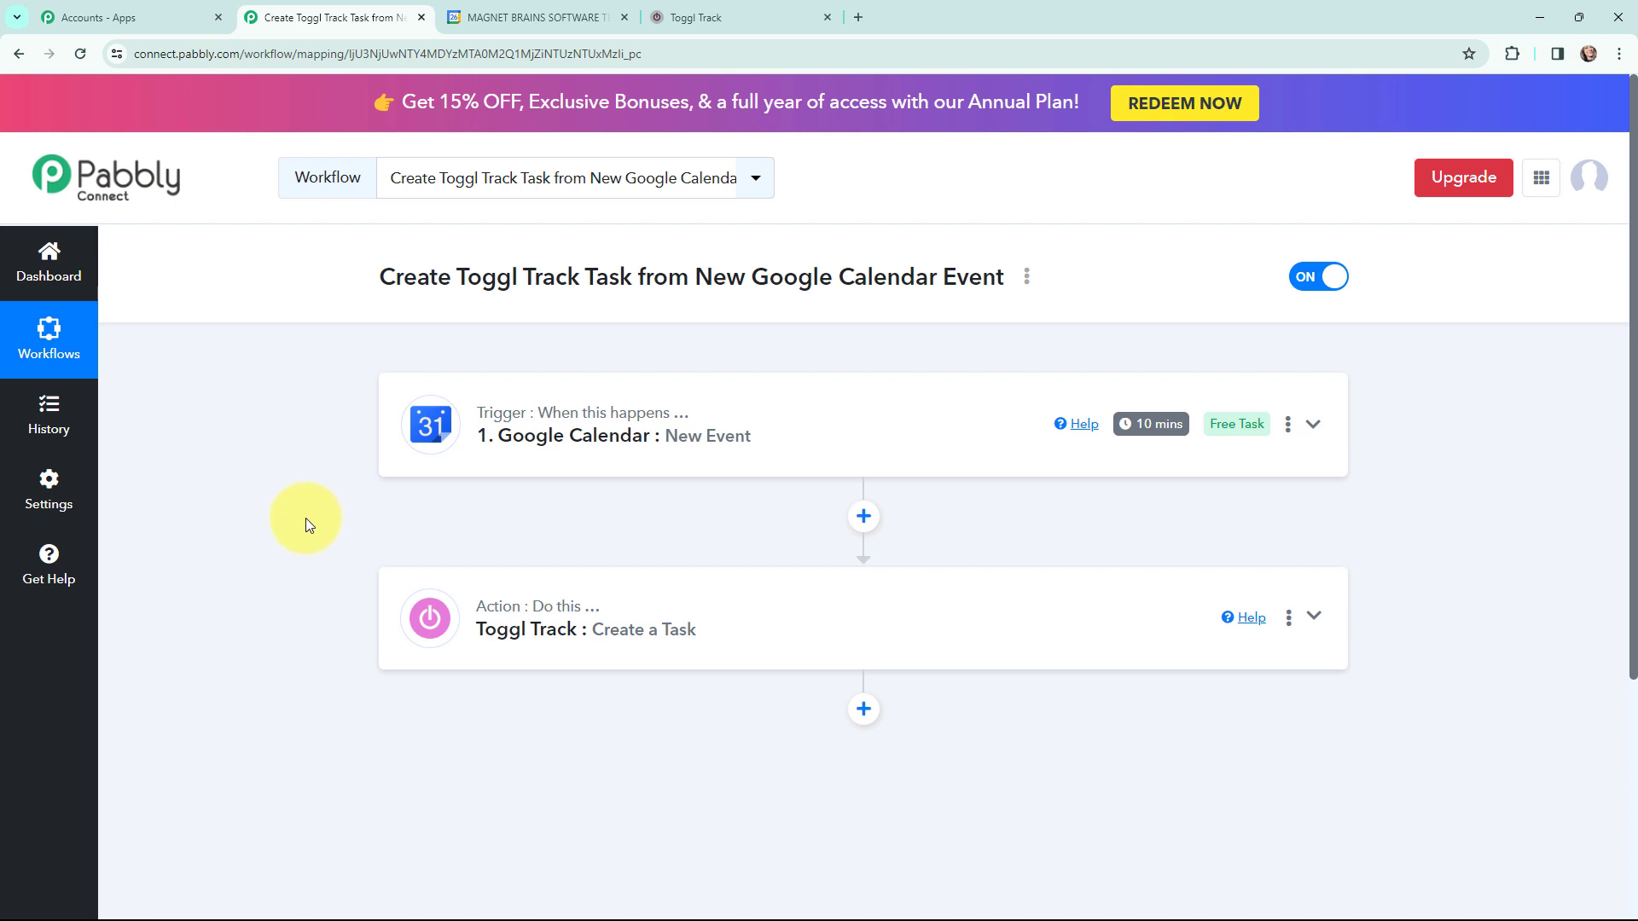
left_click(409, 440)
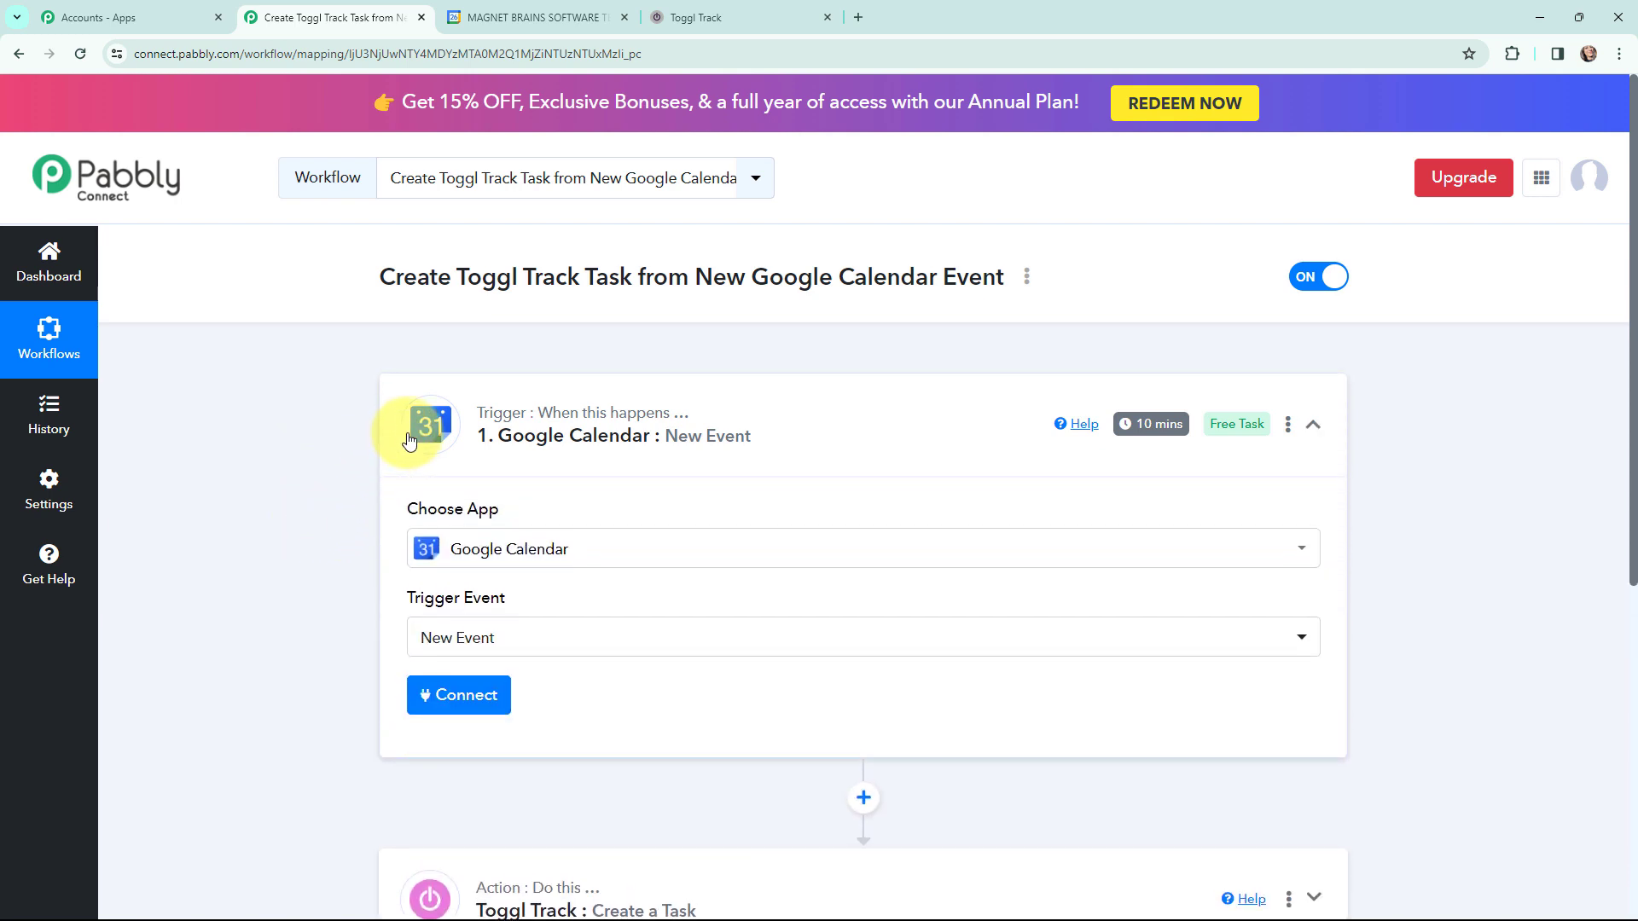
left_click(457, 704)
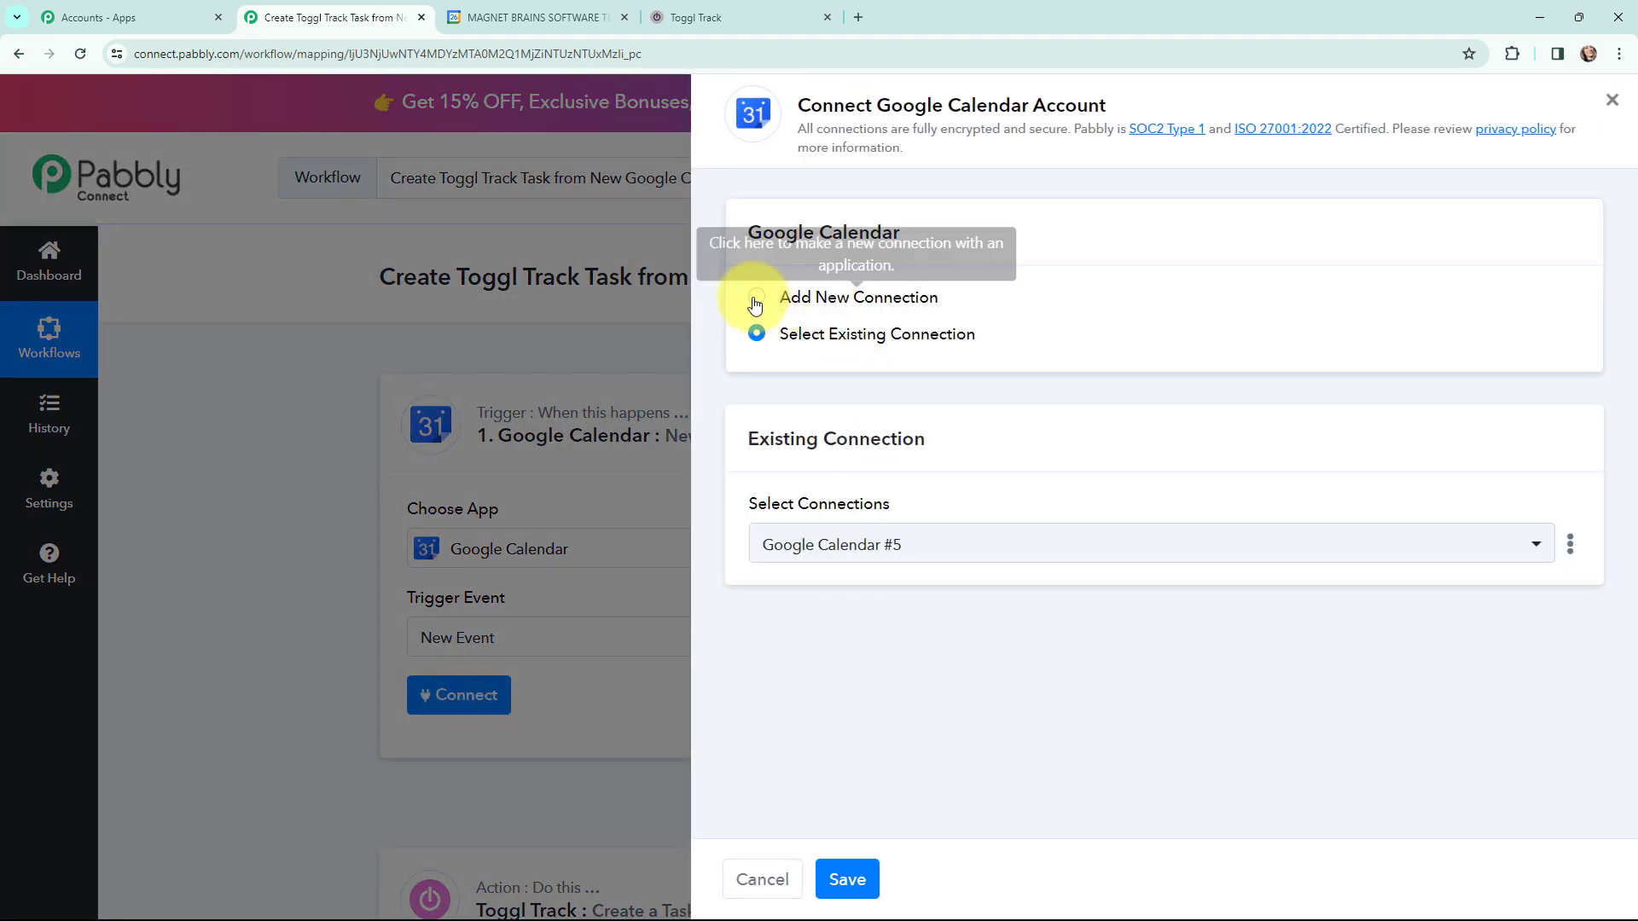
left_click(756, 299)
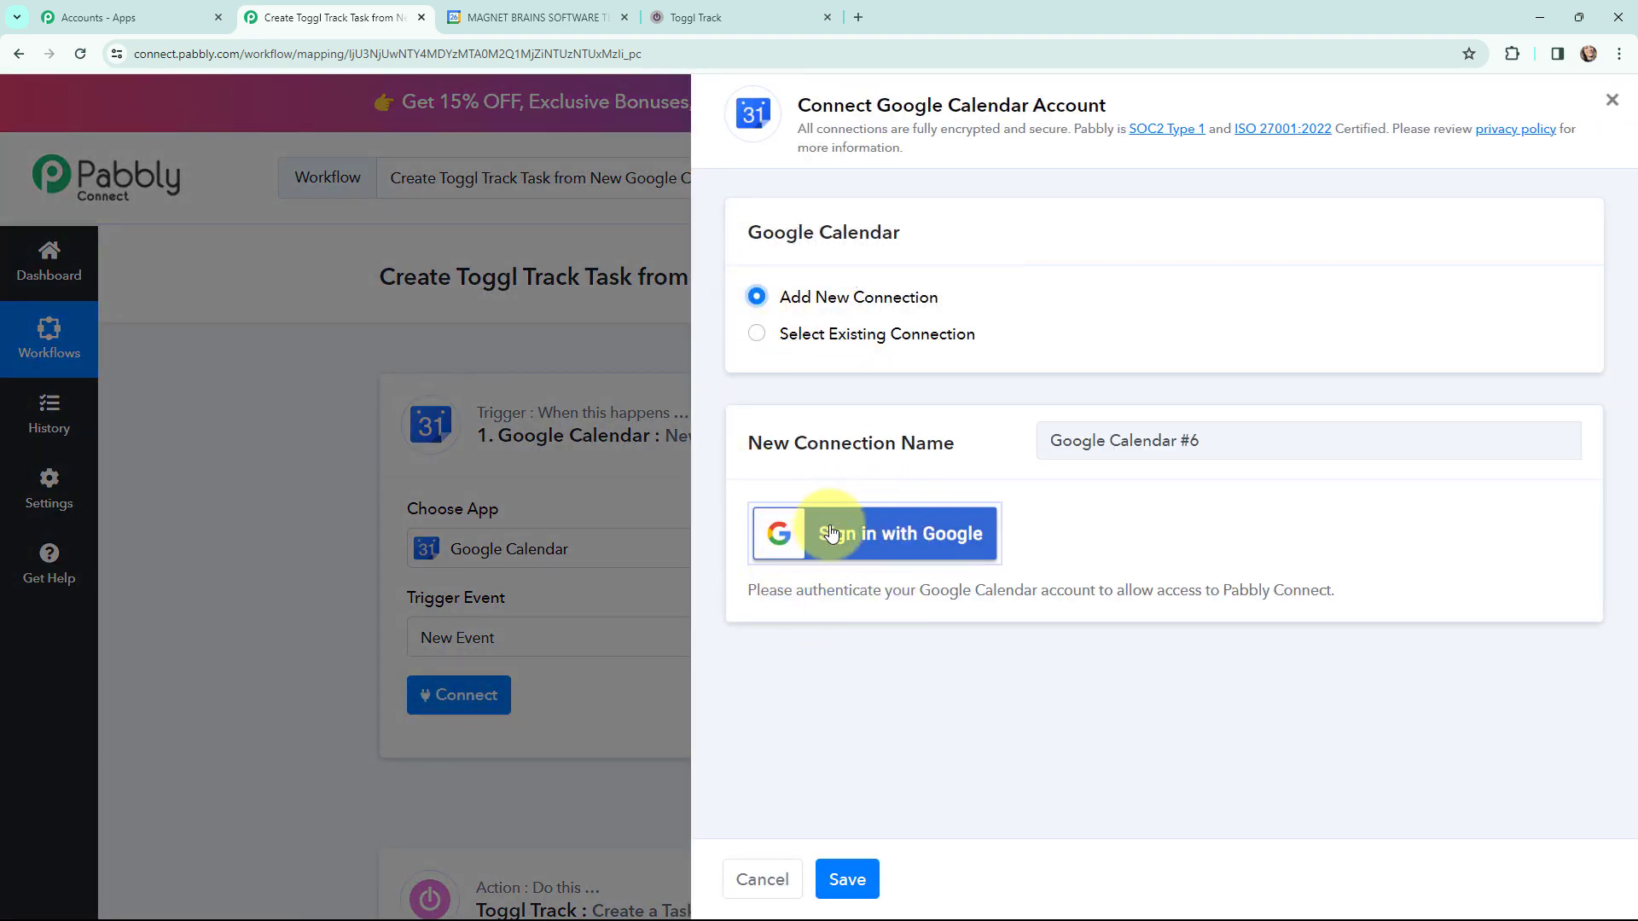
left_click(855, 536)
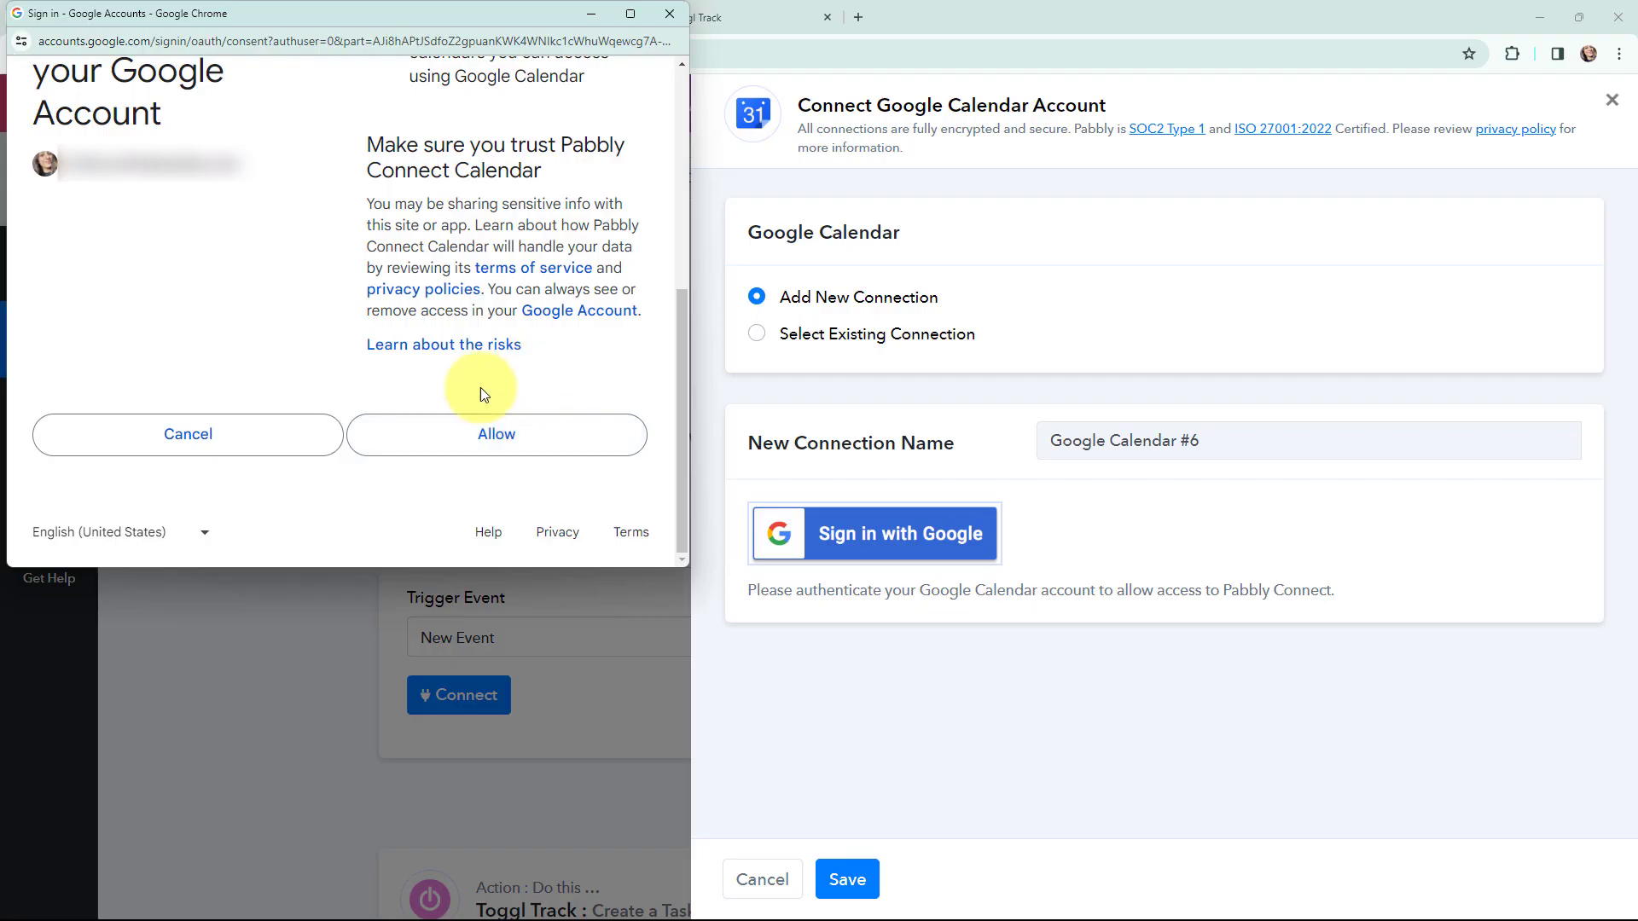
left_click(501, 437)
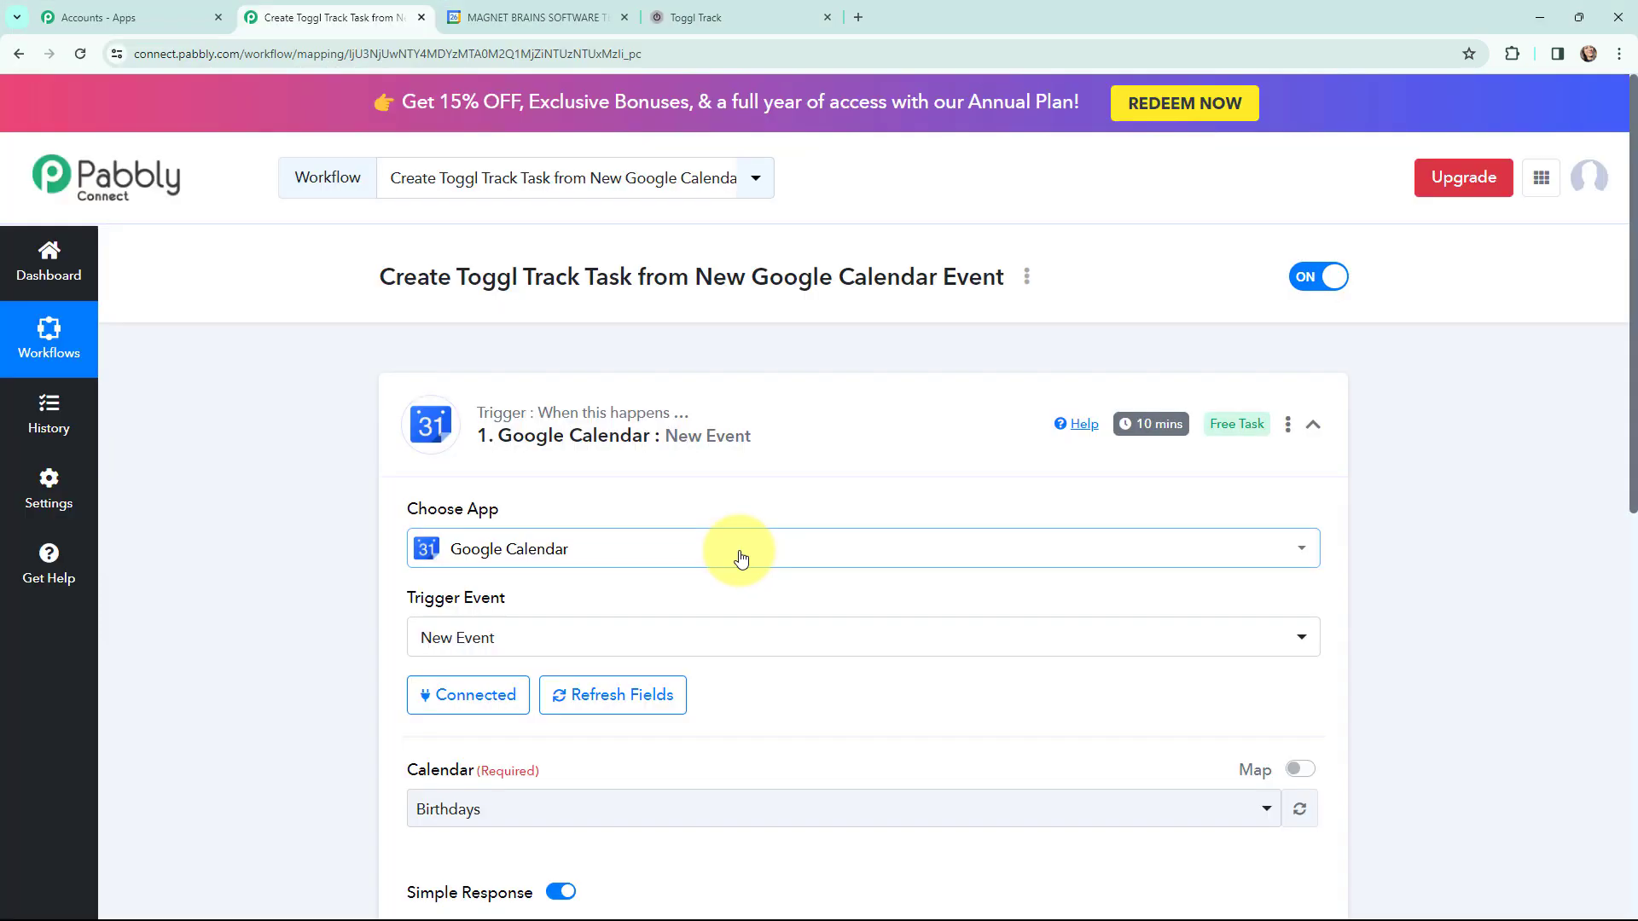
Step: Check the available calendars in Google Calendar, and set the Pabbly Connect trigger's calendar to Social Media Event
scroll(340, 417, "down", 1)
scroll(340, 417, "down", 1)
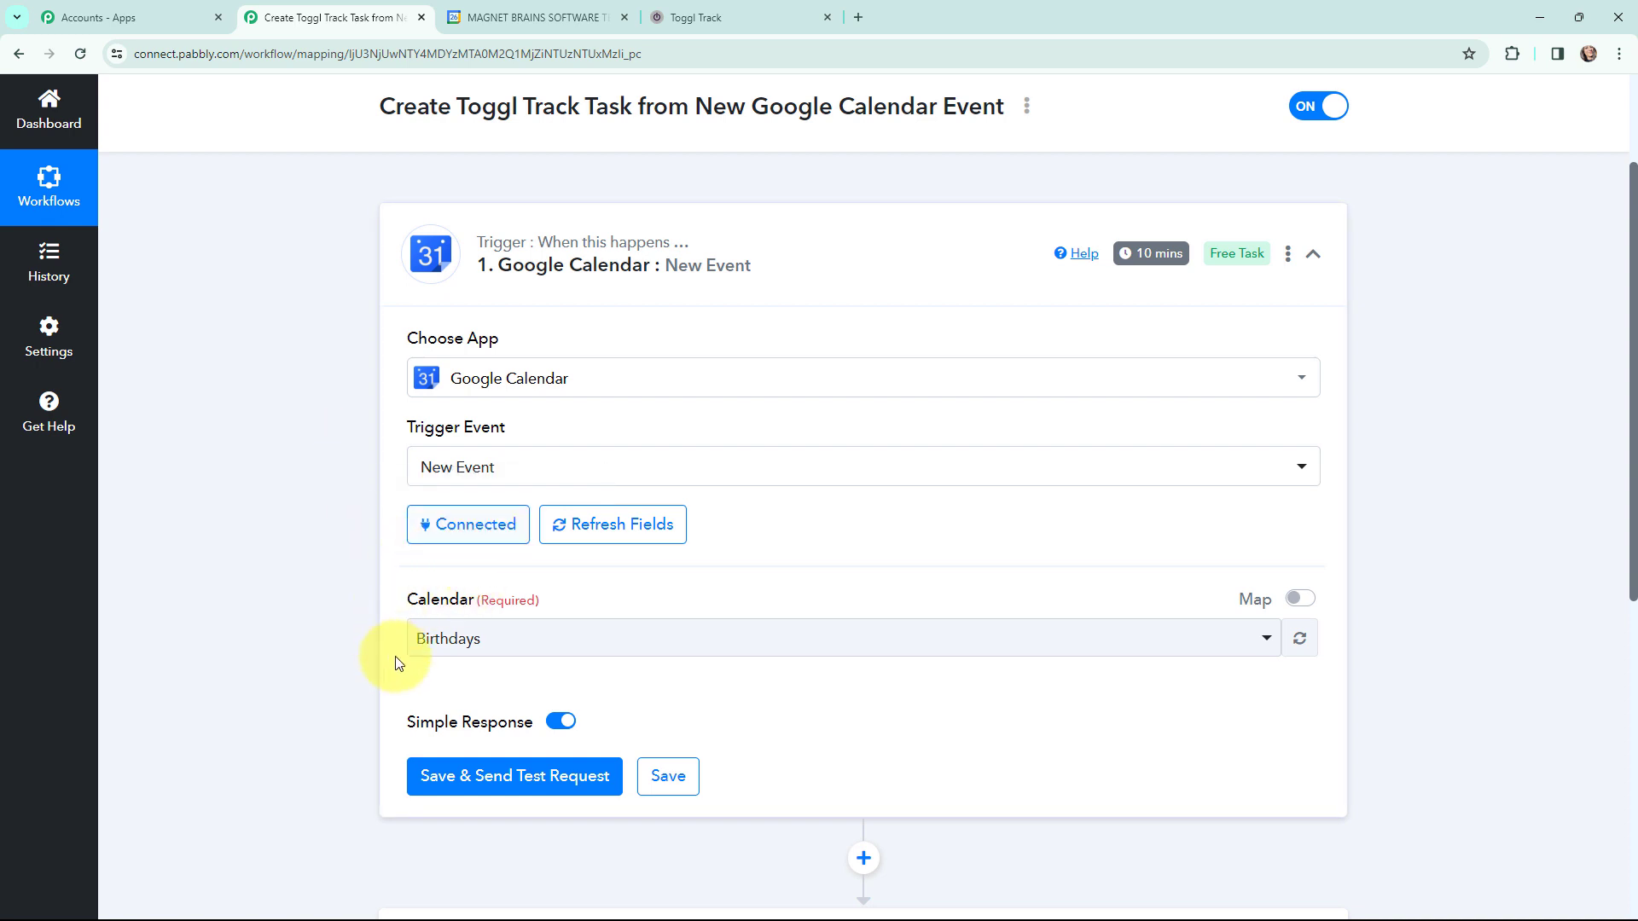
left_click(503, 17)
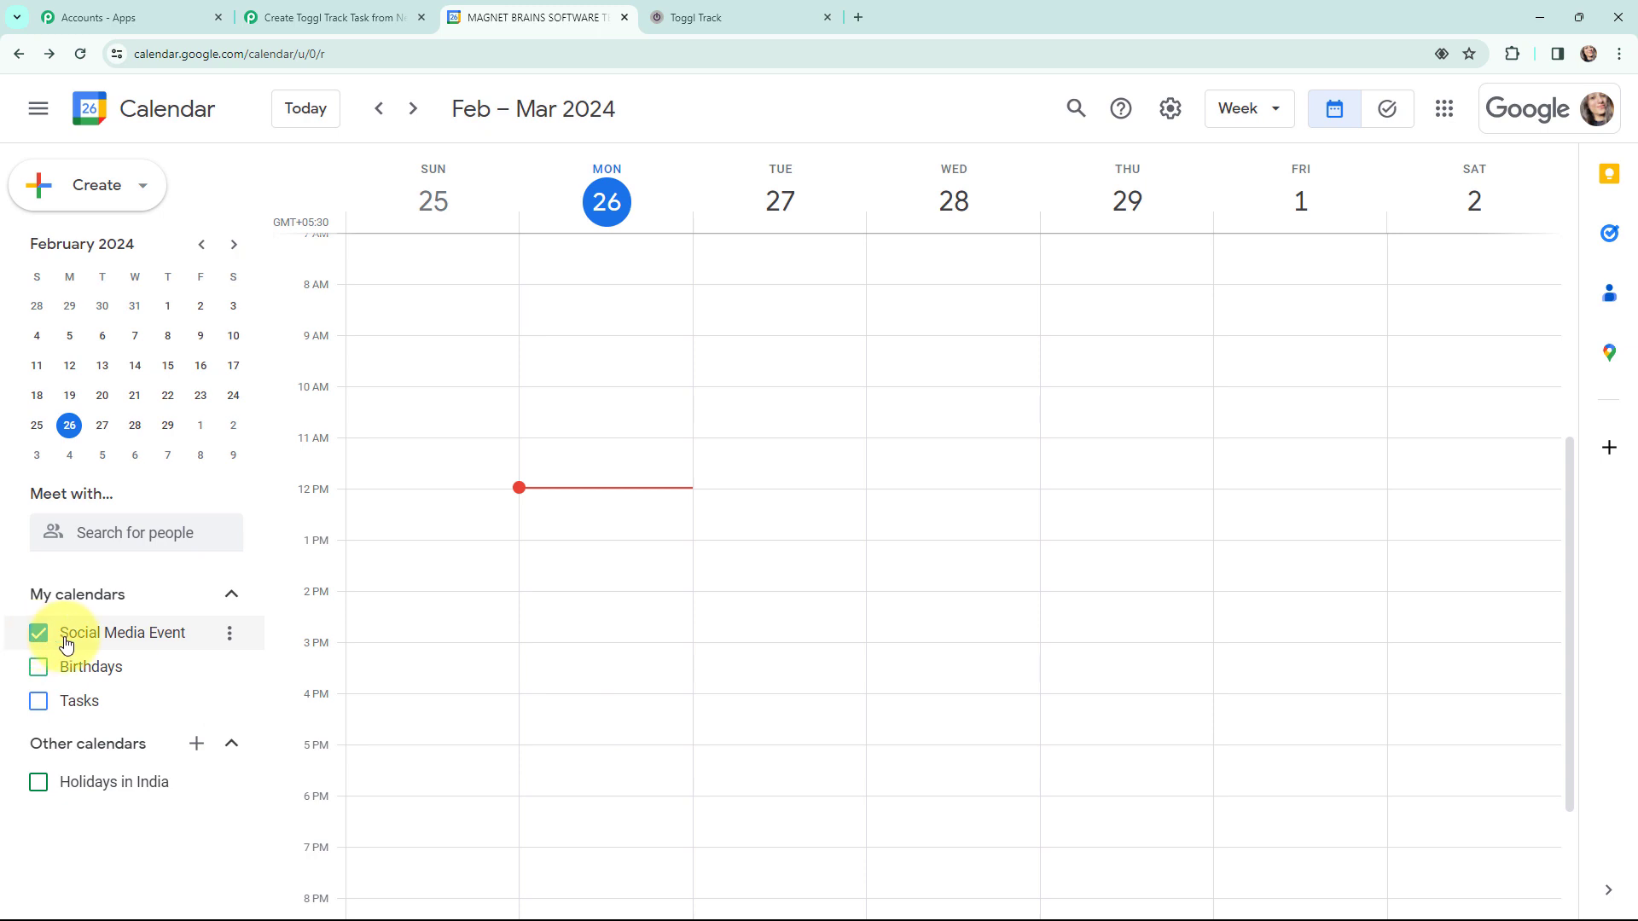
left_click(314, 17)
left_click(472, 638)
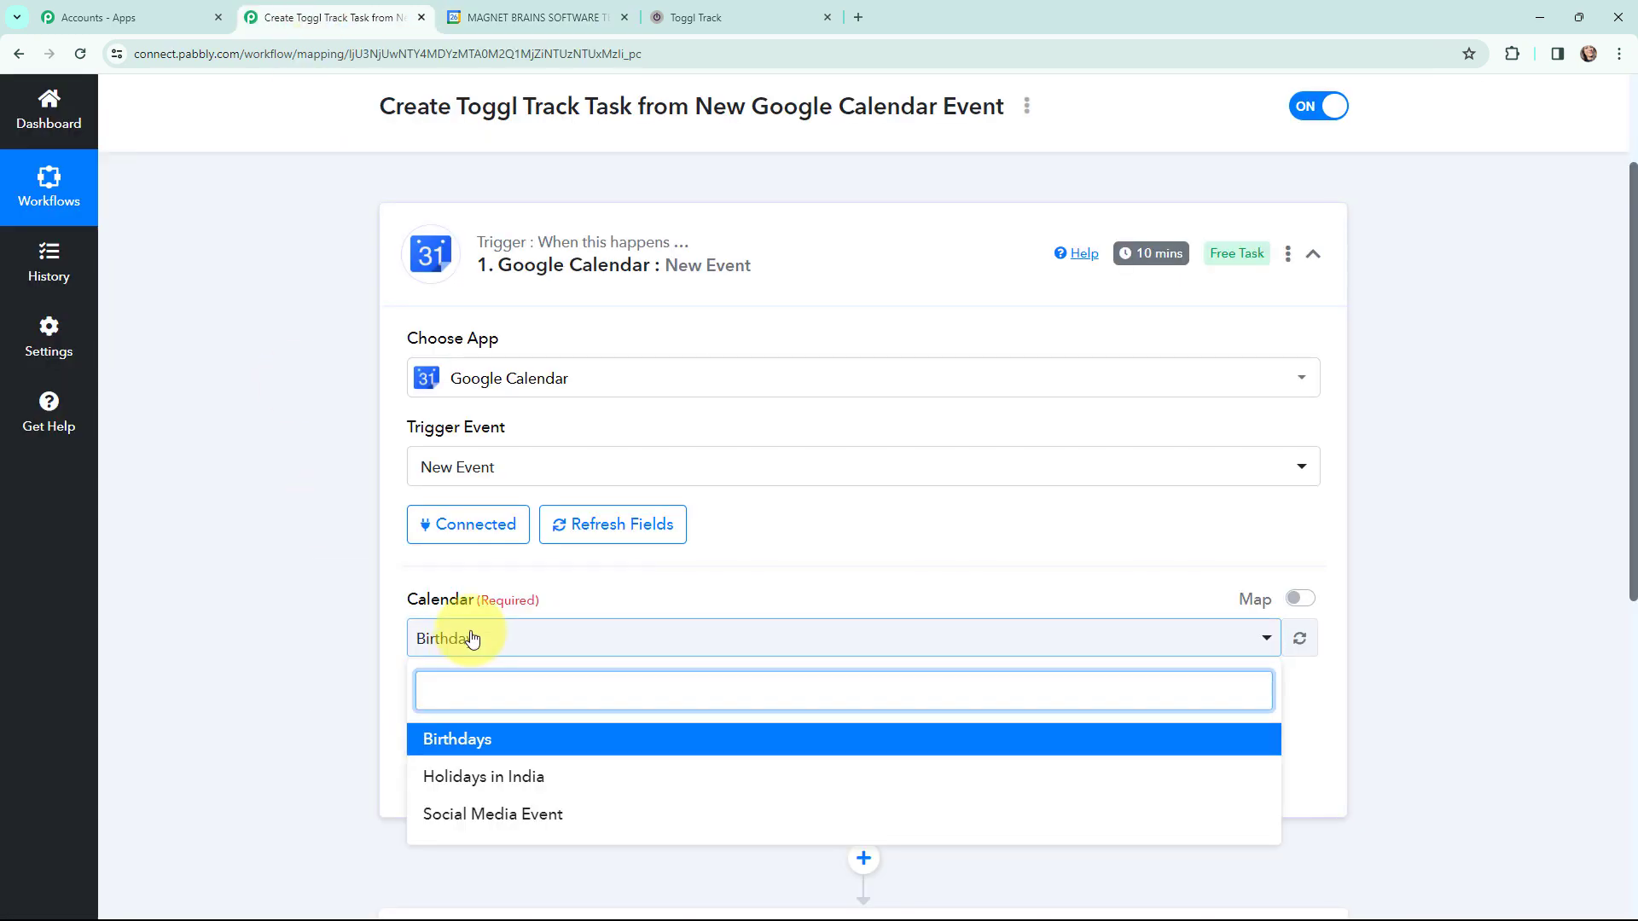
left_click(533, 820)
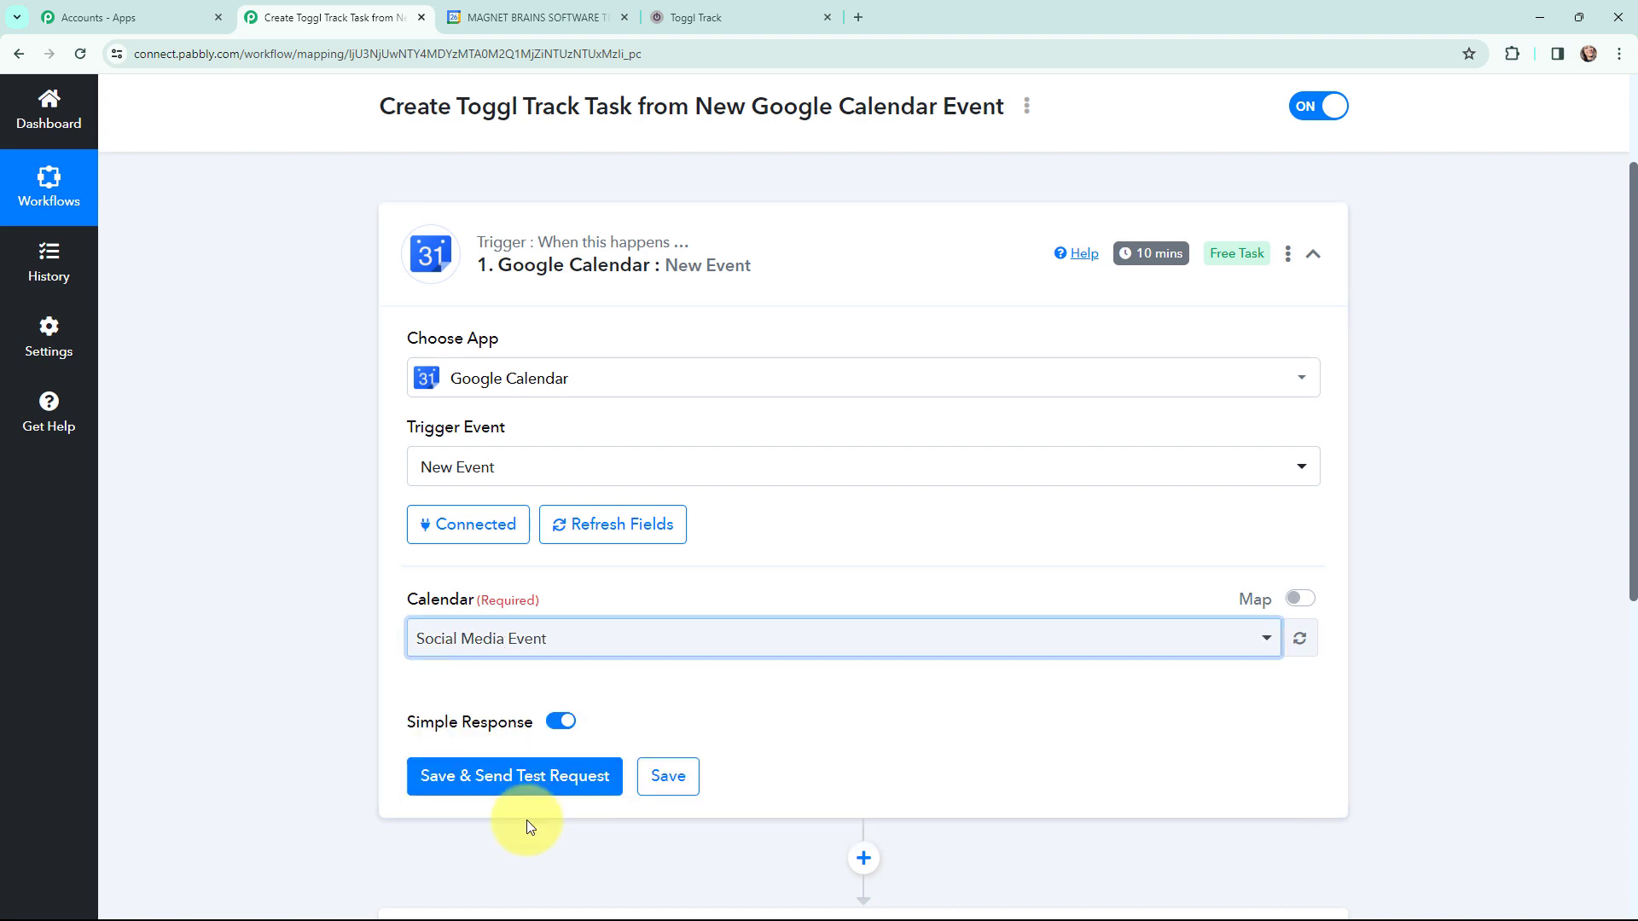
left_click(322, 611)
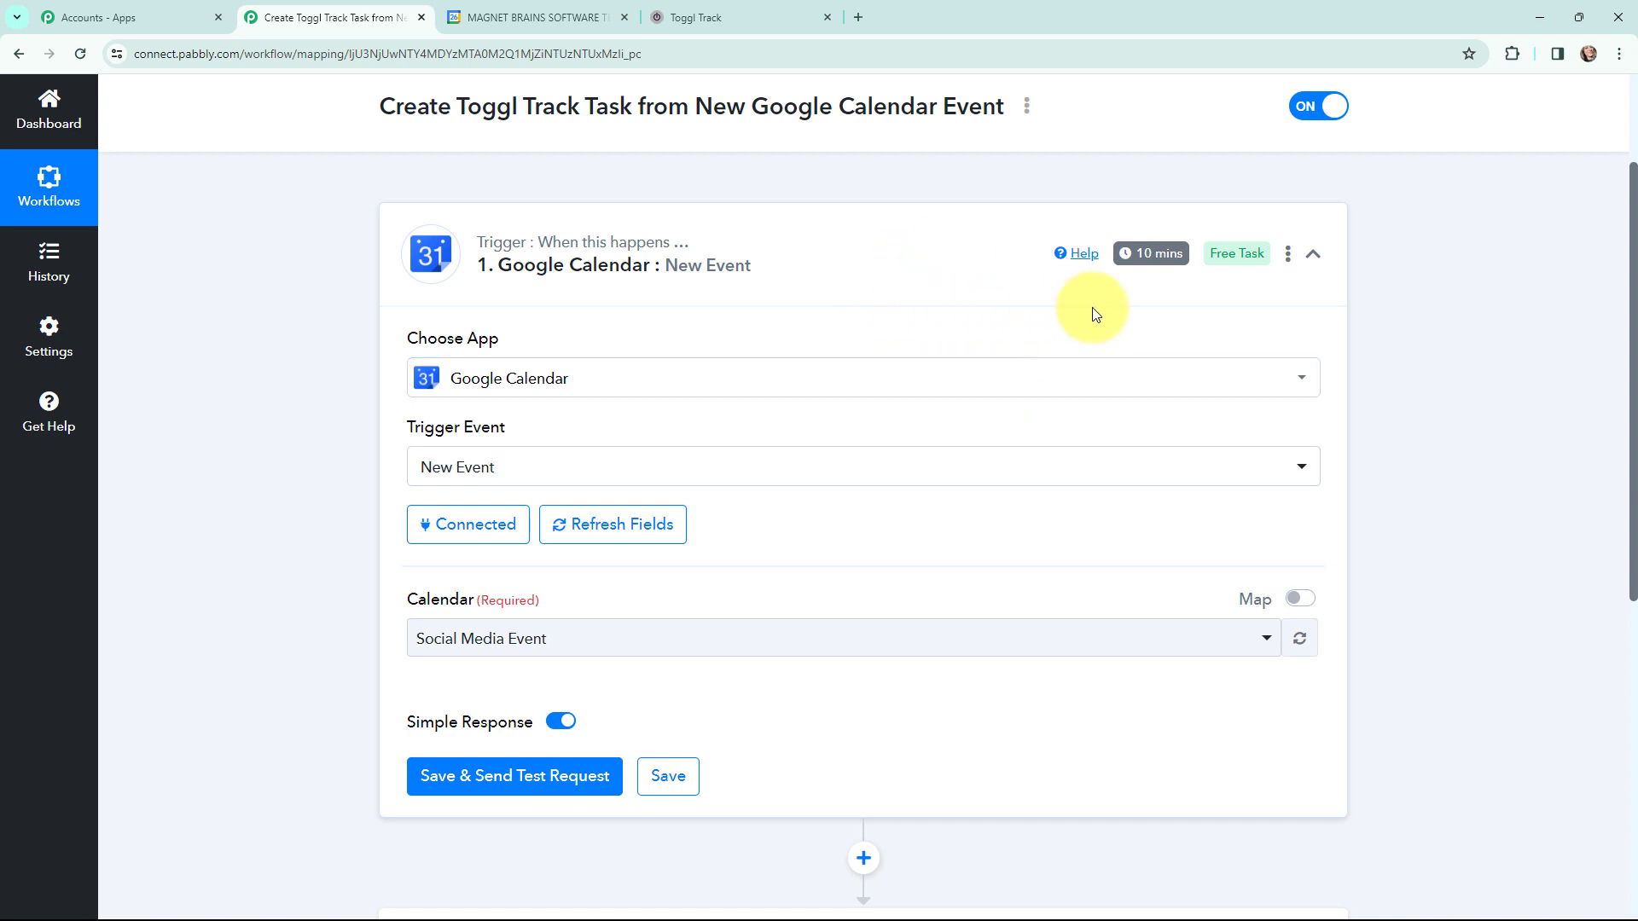
mouse_move(1160, 258)
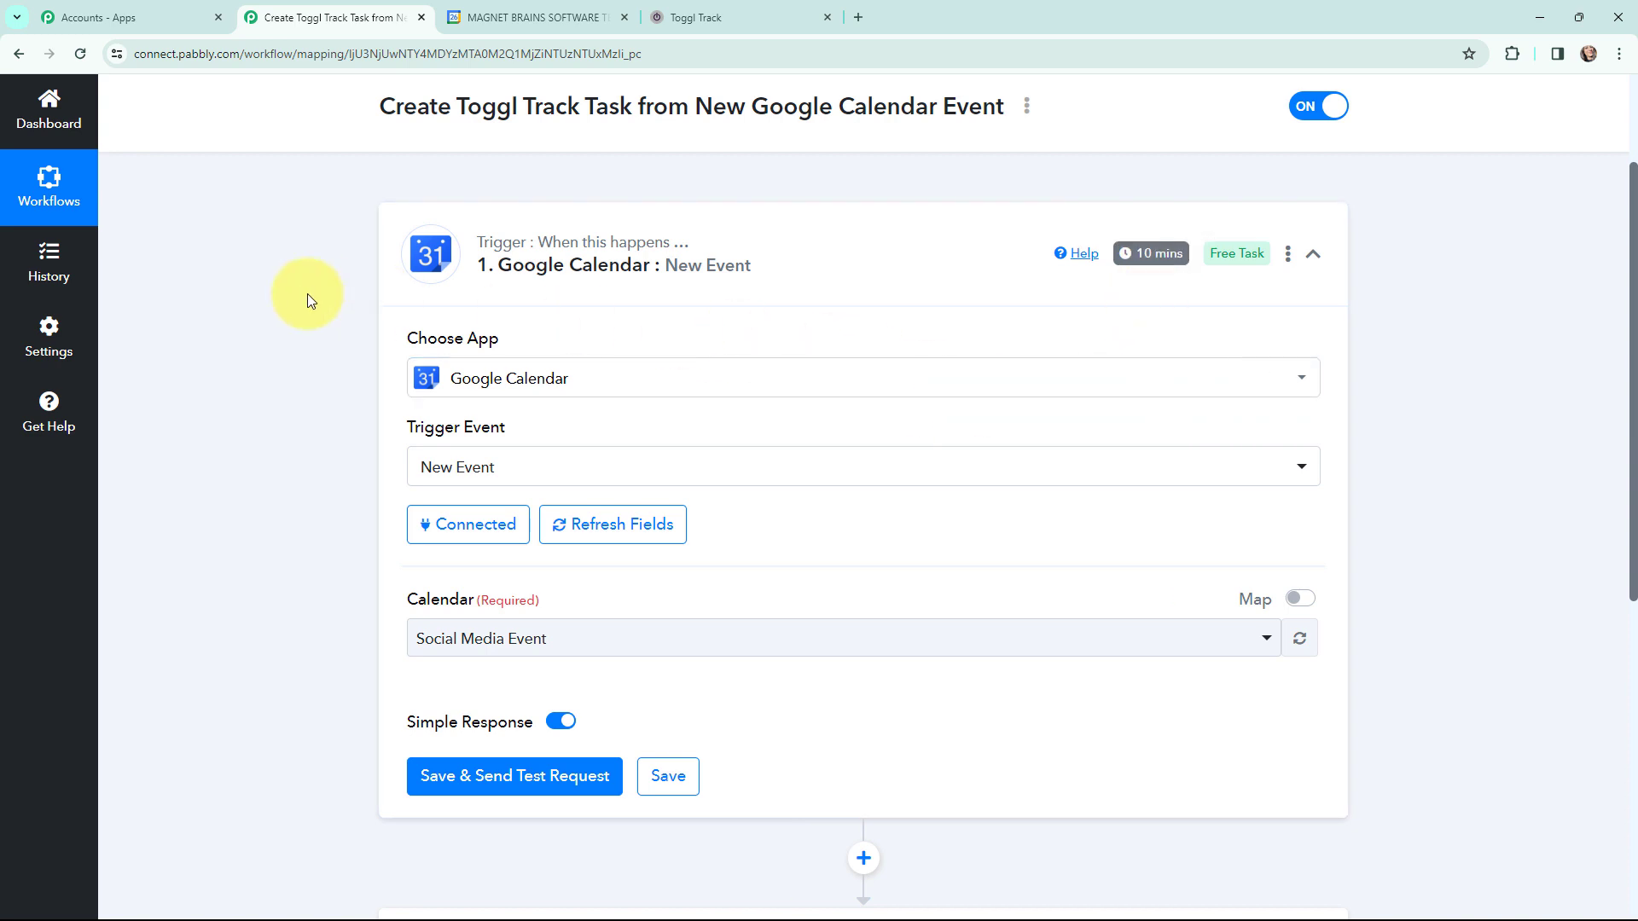
Step: In Google Calendar, save a Monday 4:30–5:30pm event "Social Media Marketing Workshop" with description "Workshop will involve discussion on Best Social Media Marketing Tools."
left_click(538, 17)
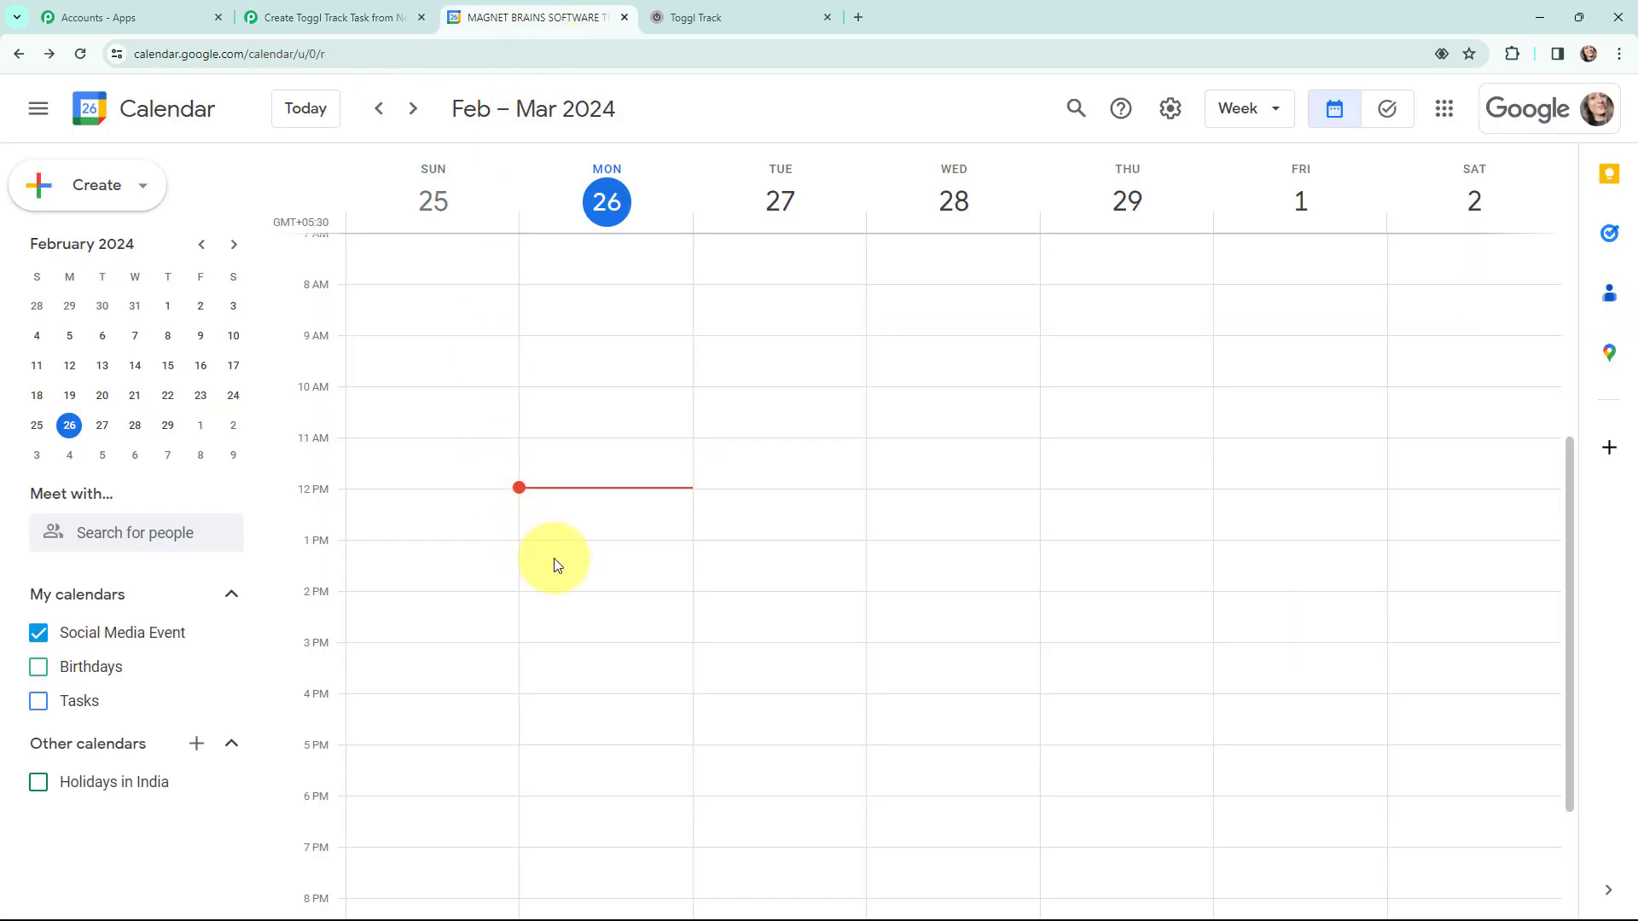
left_click(593, 730)
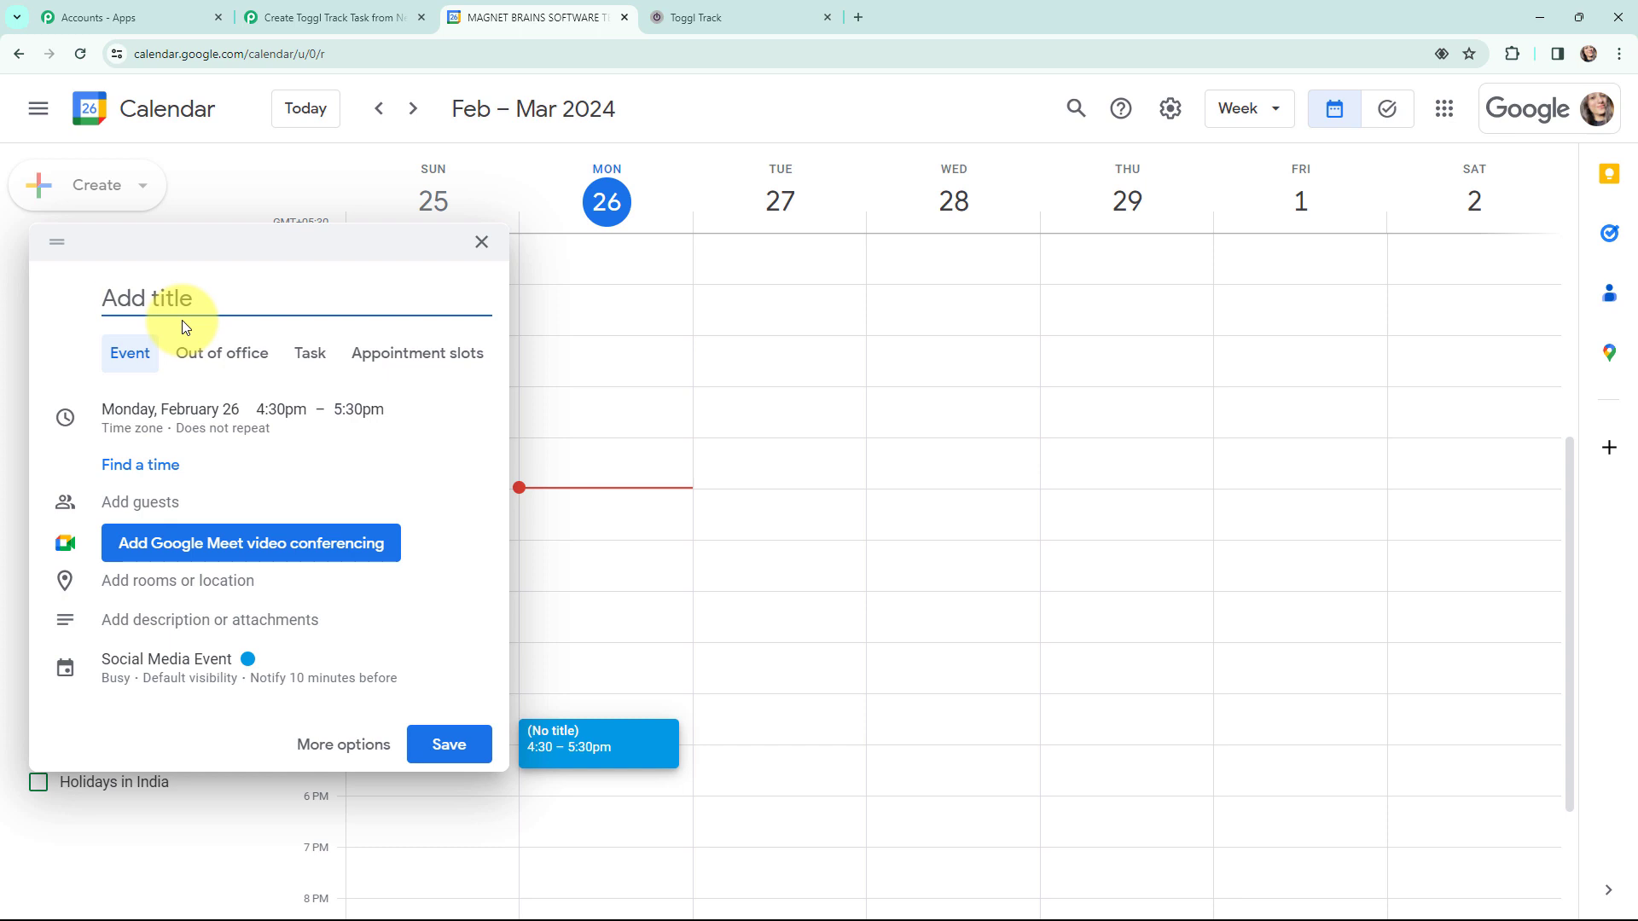
type("Social Media Marketing Workshop")
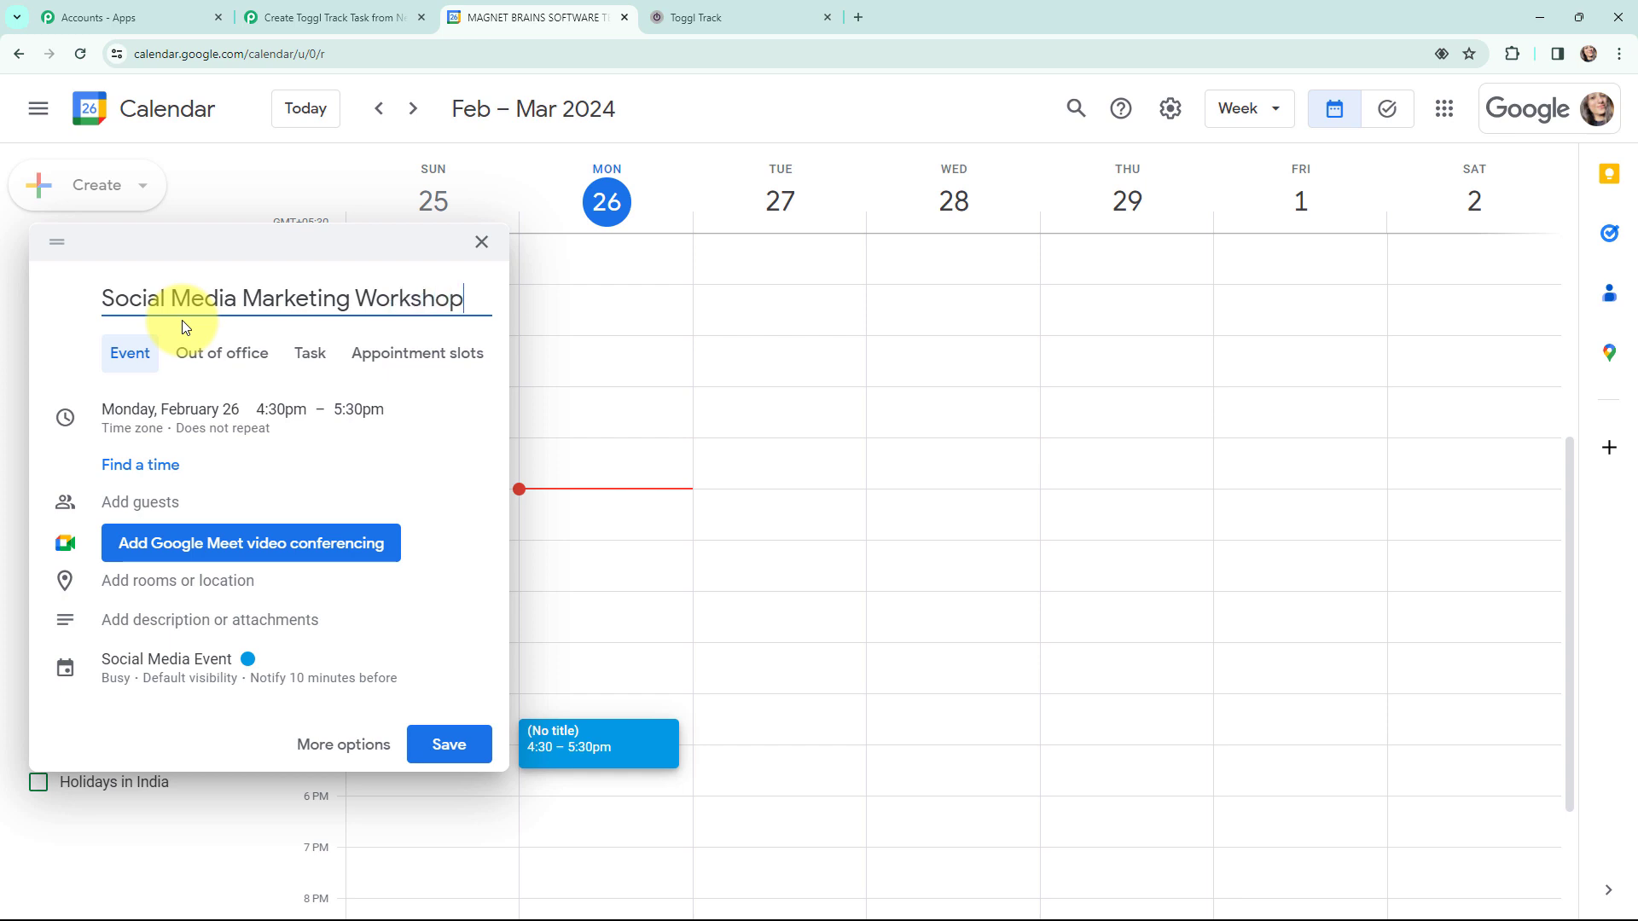
key("Tab")
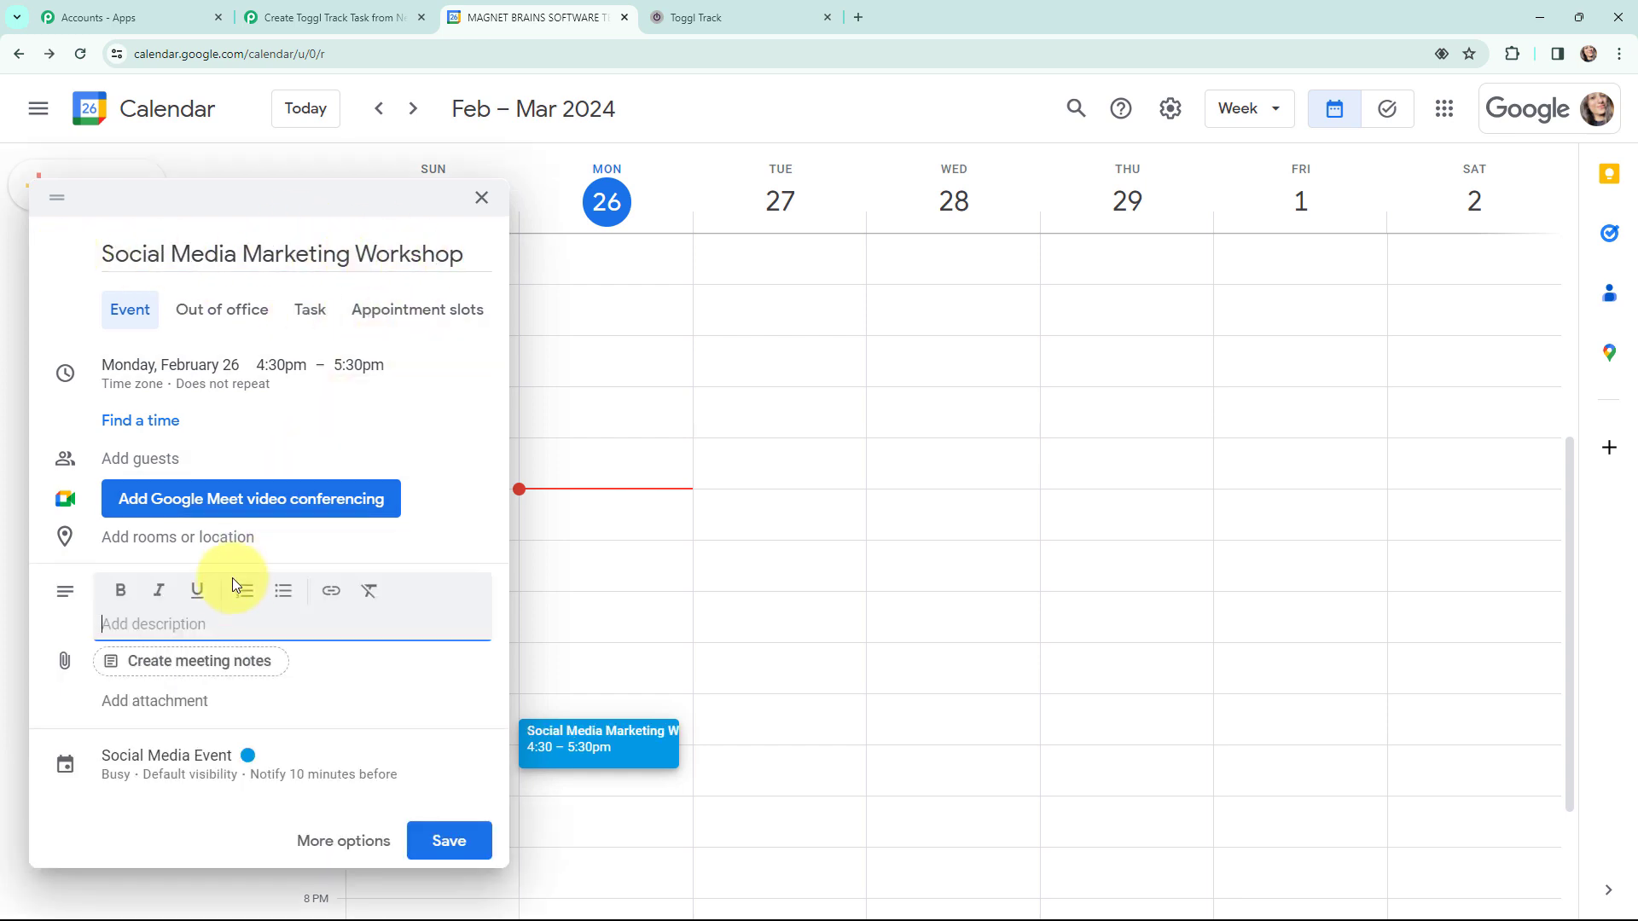
type("Workshop will involve discussion on Best Social Media Marketing Tools.")
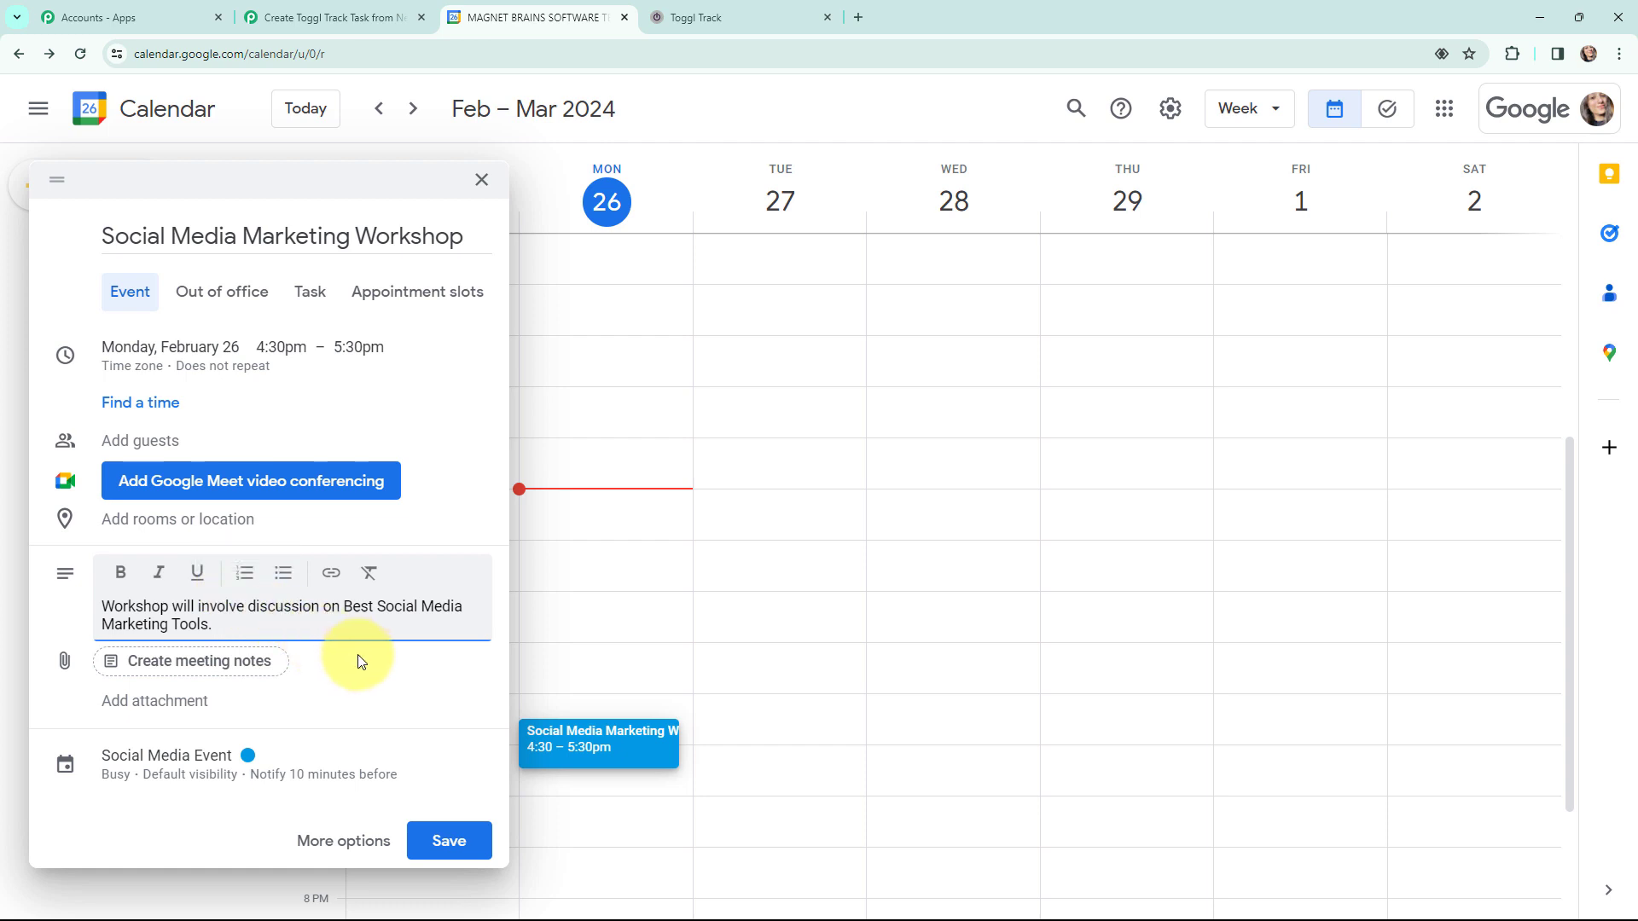
left_click(459, 827)
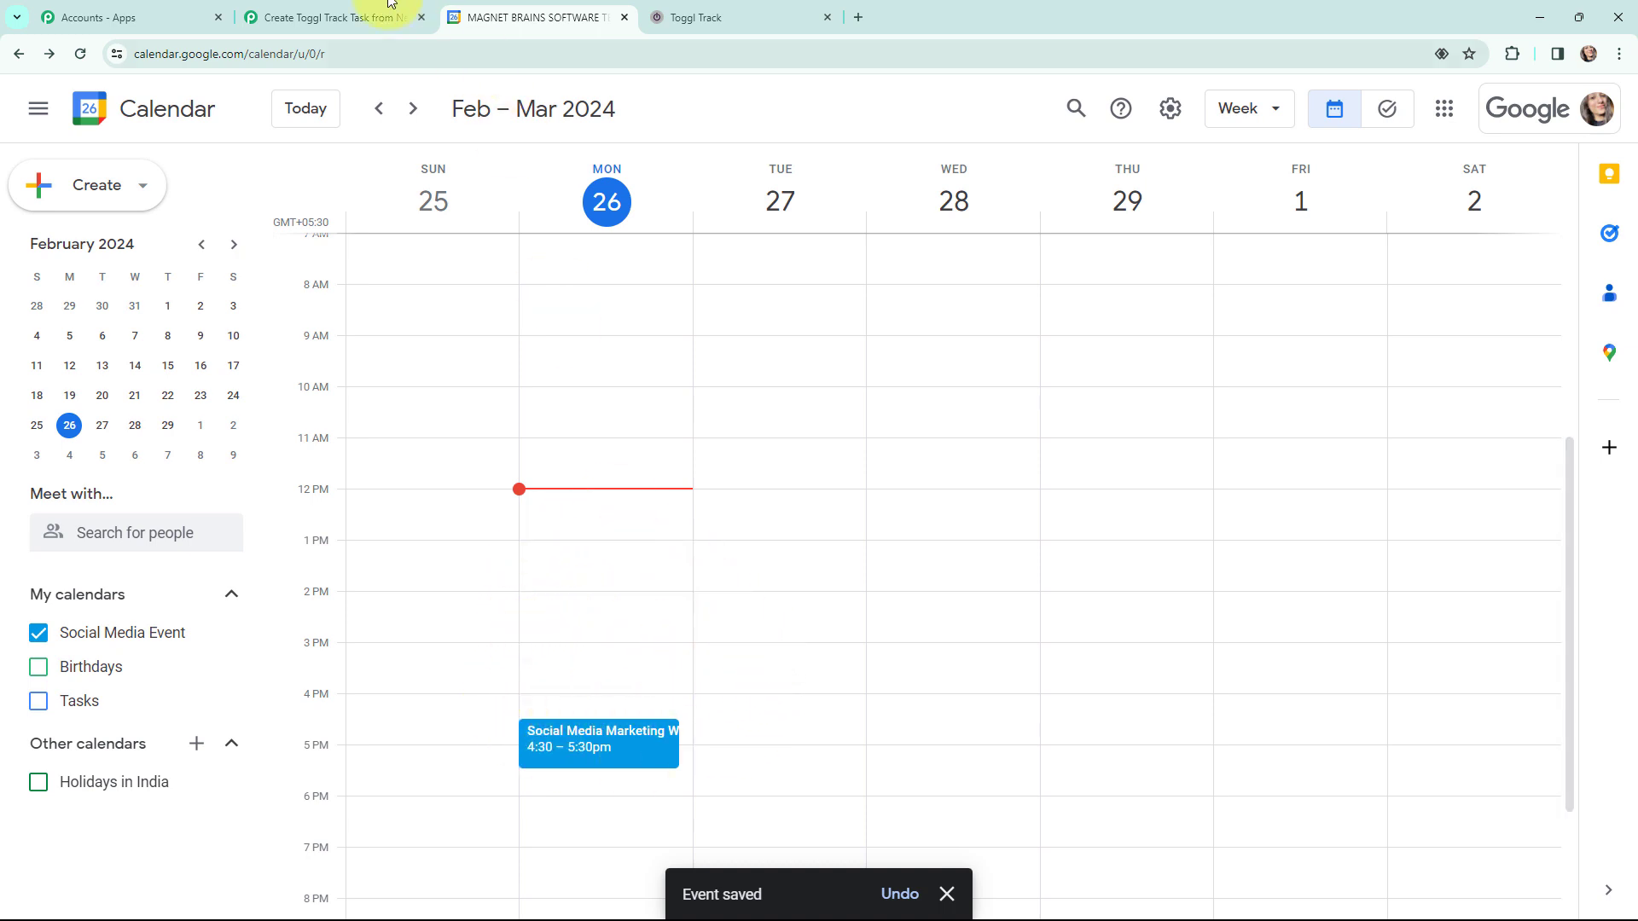
Step: Return to the Pabbly Connect workflow, save the Google Calendar trigger and send a test request
left_click(324, 7)
scroll(304, 543, "down", 3)
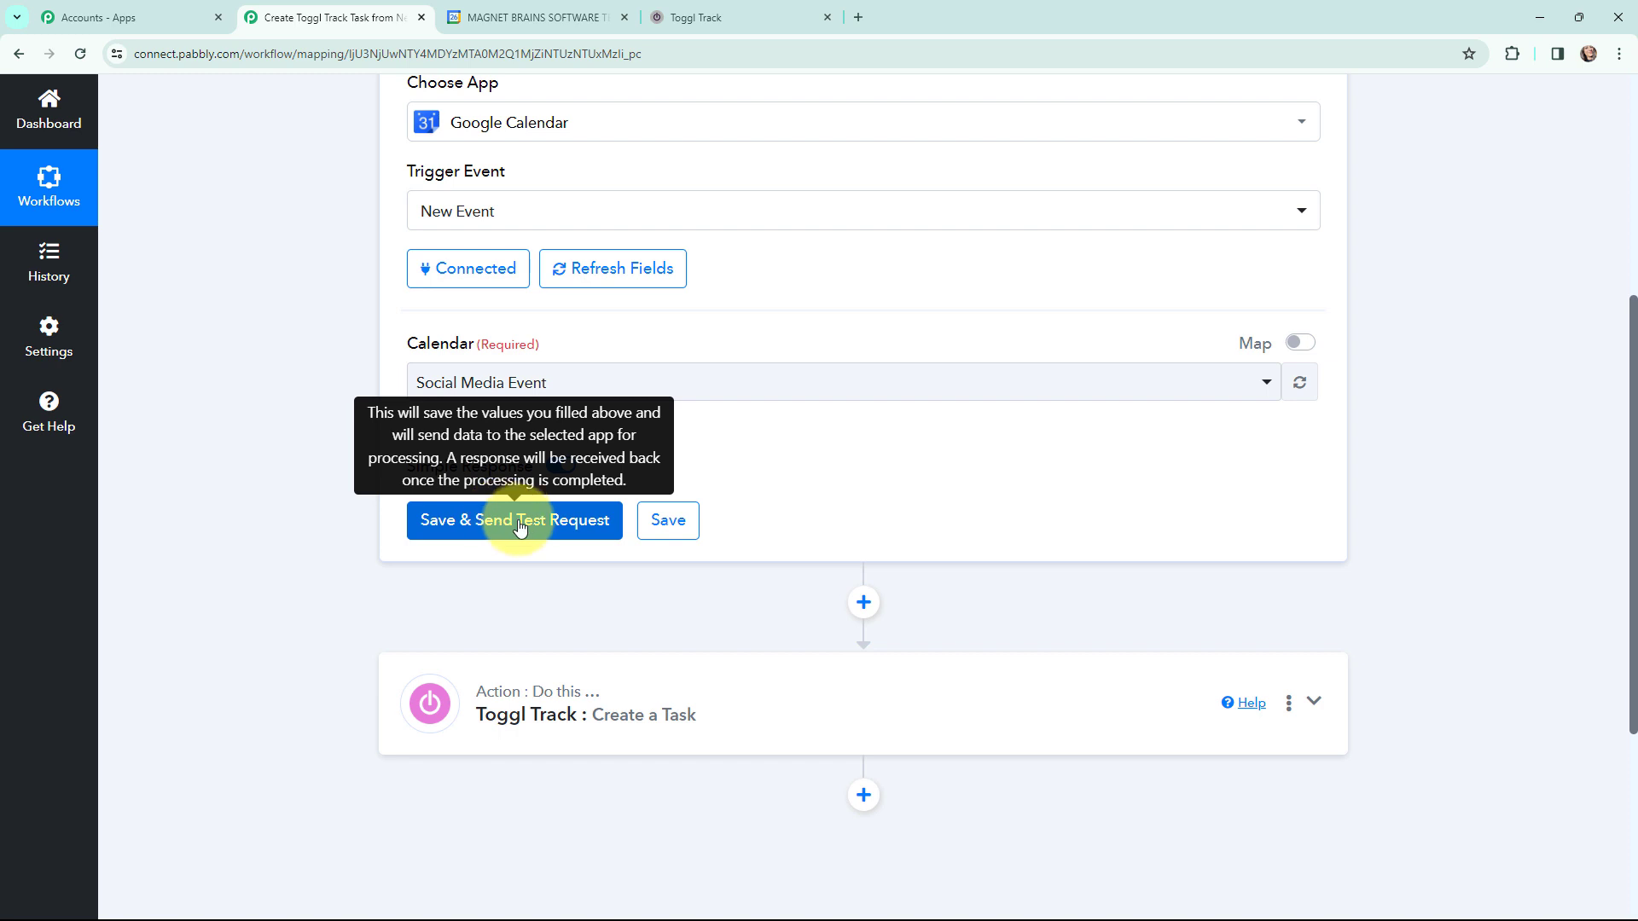
left_click(519, 527)
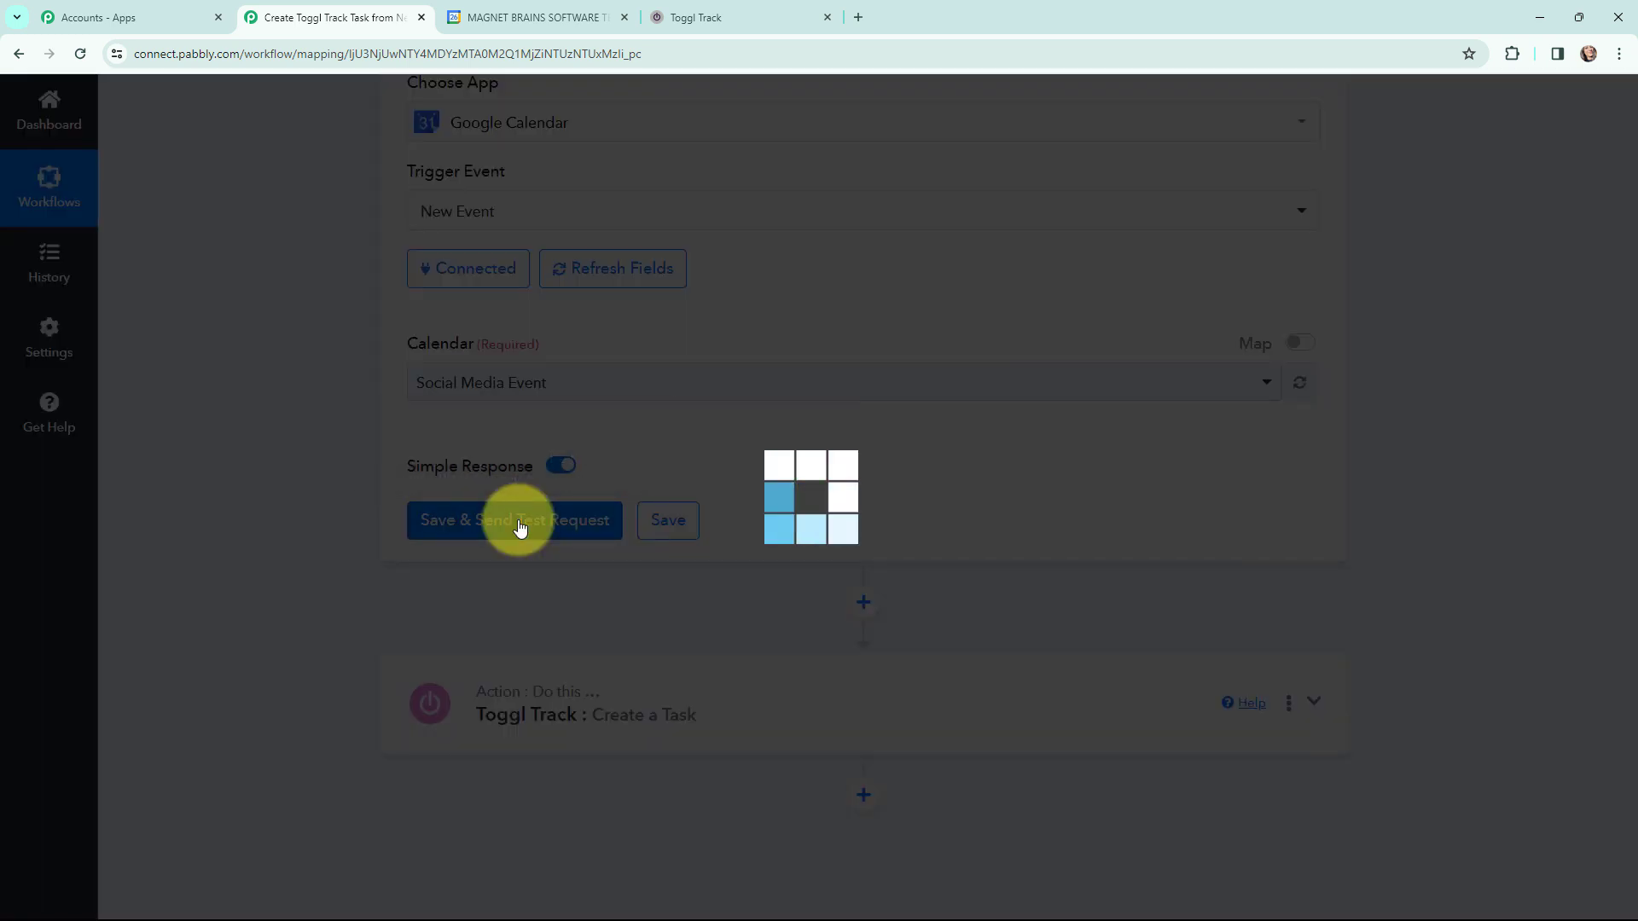
Step: Examine the trigger's received response, checking the event's summary and full description values
scroll(768, 427, "down", 3)
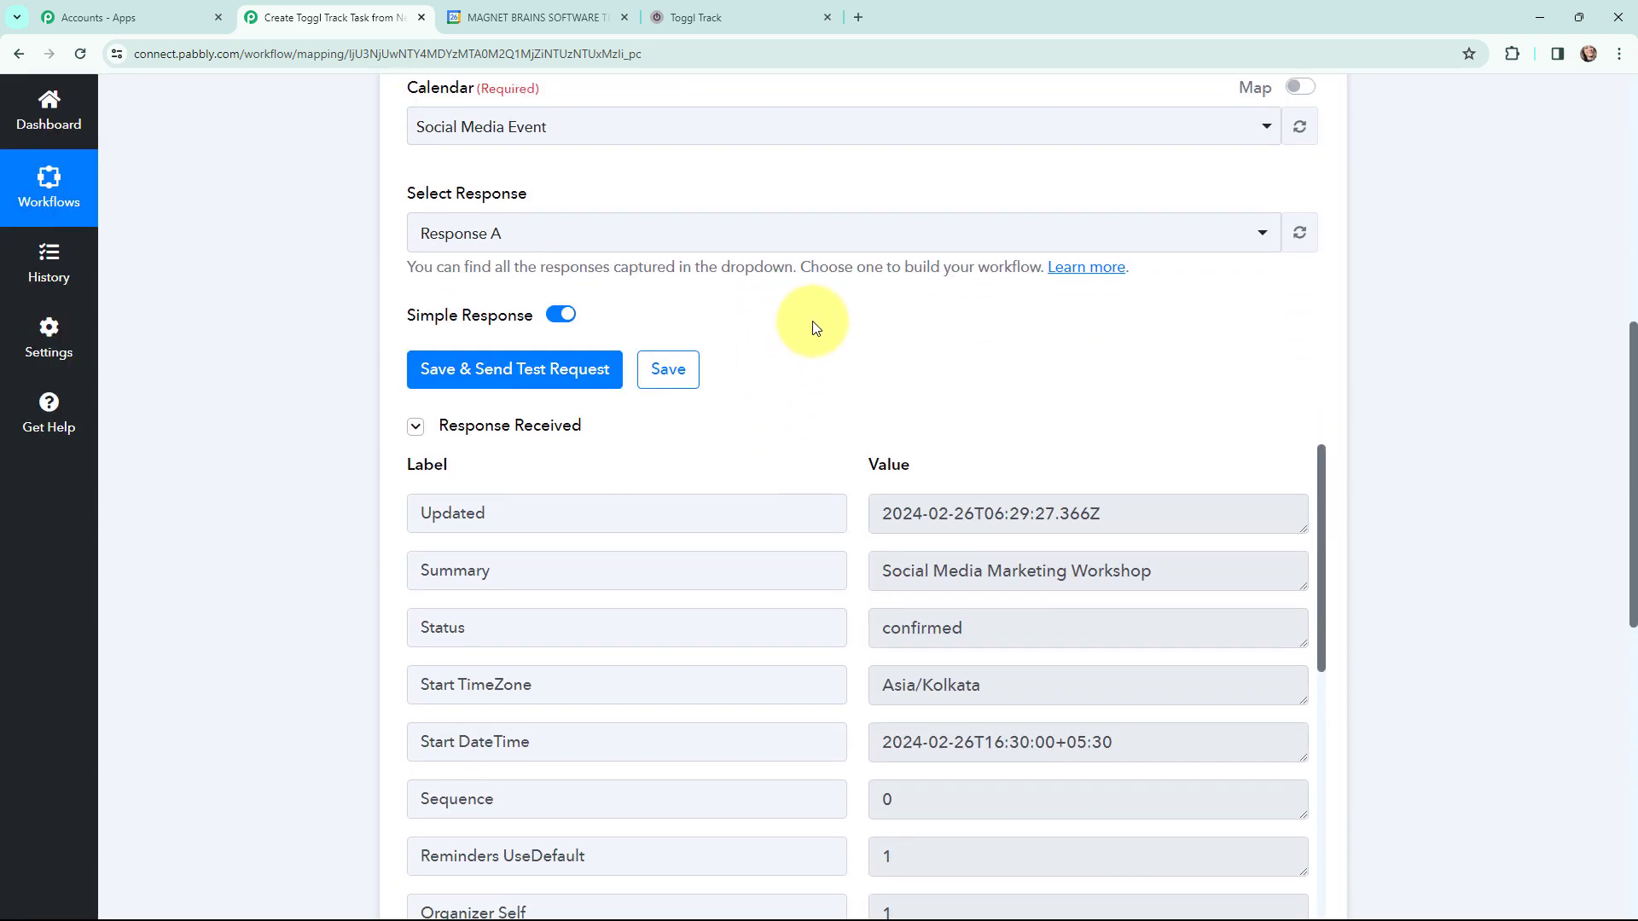
scroll(814, 327, "down", 2)
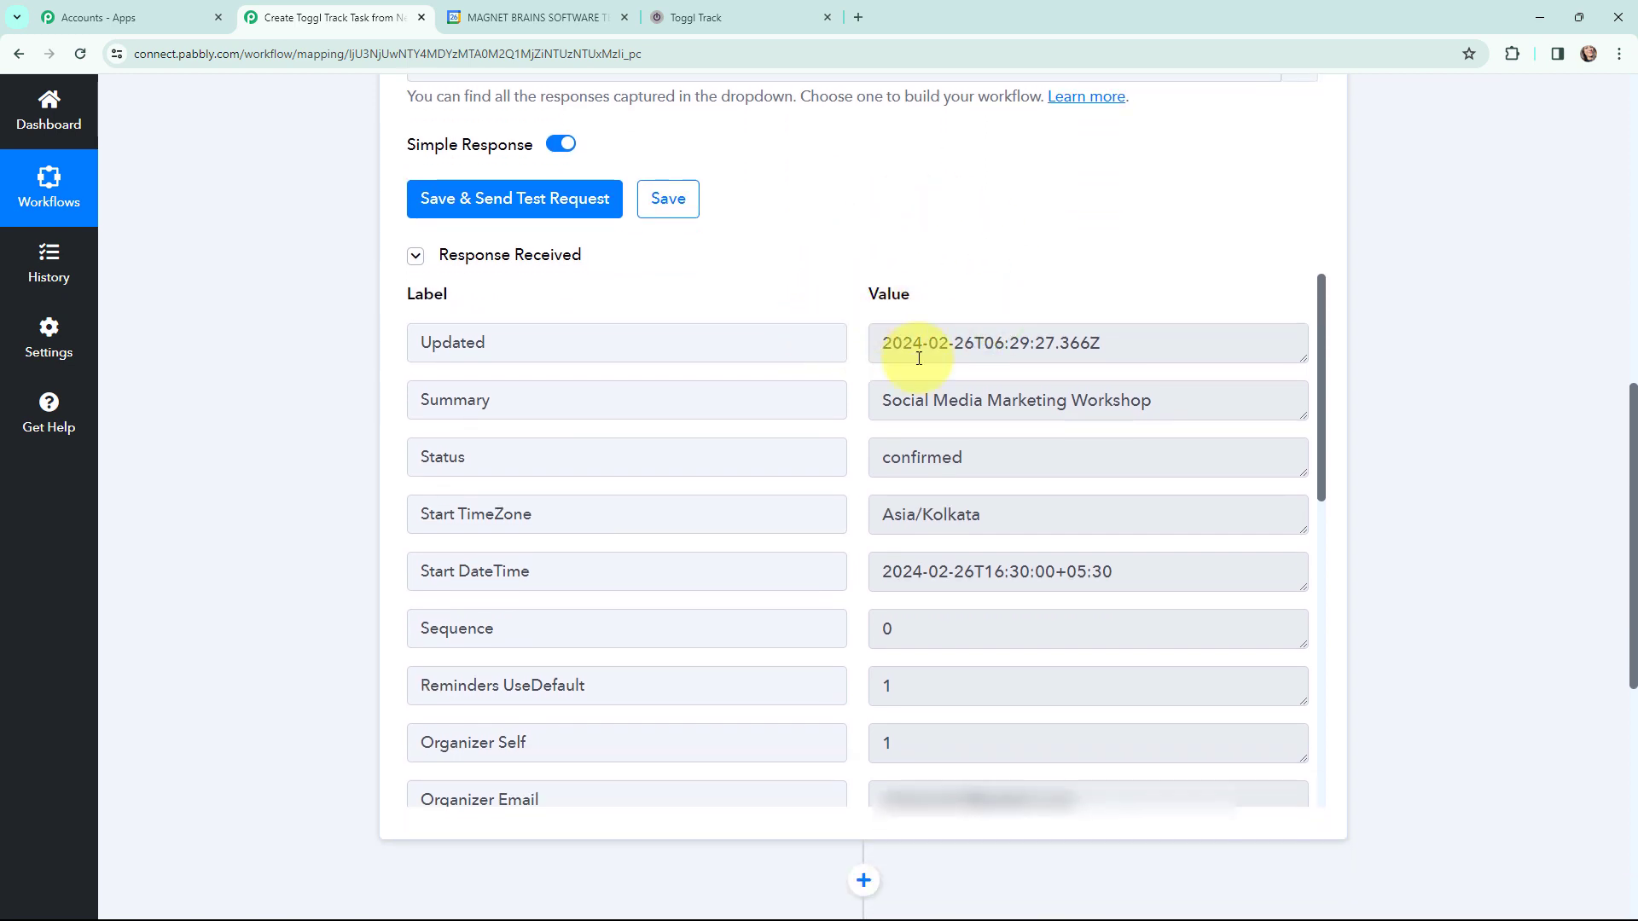
left_click_drag(884, 407, 1173, 392)
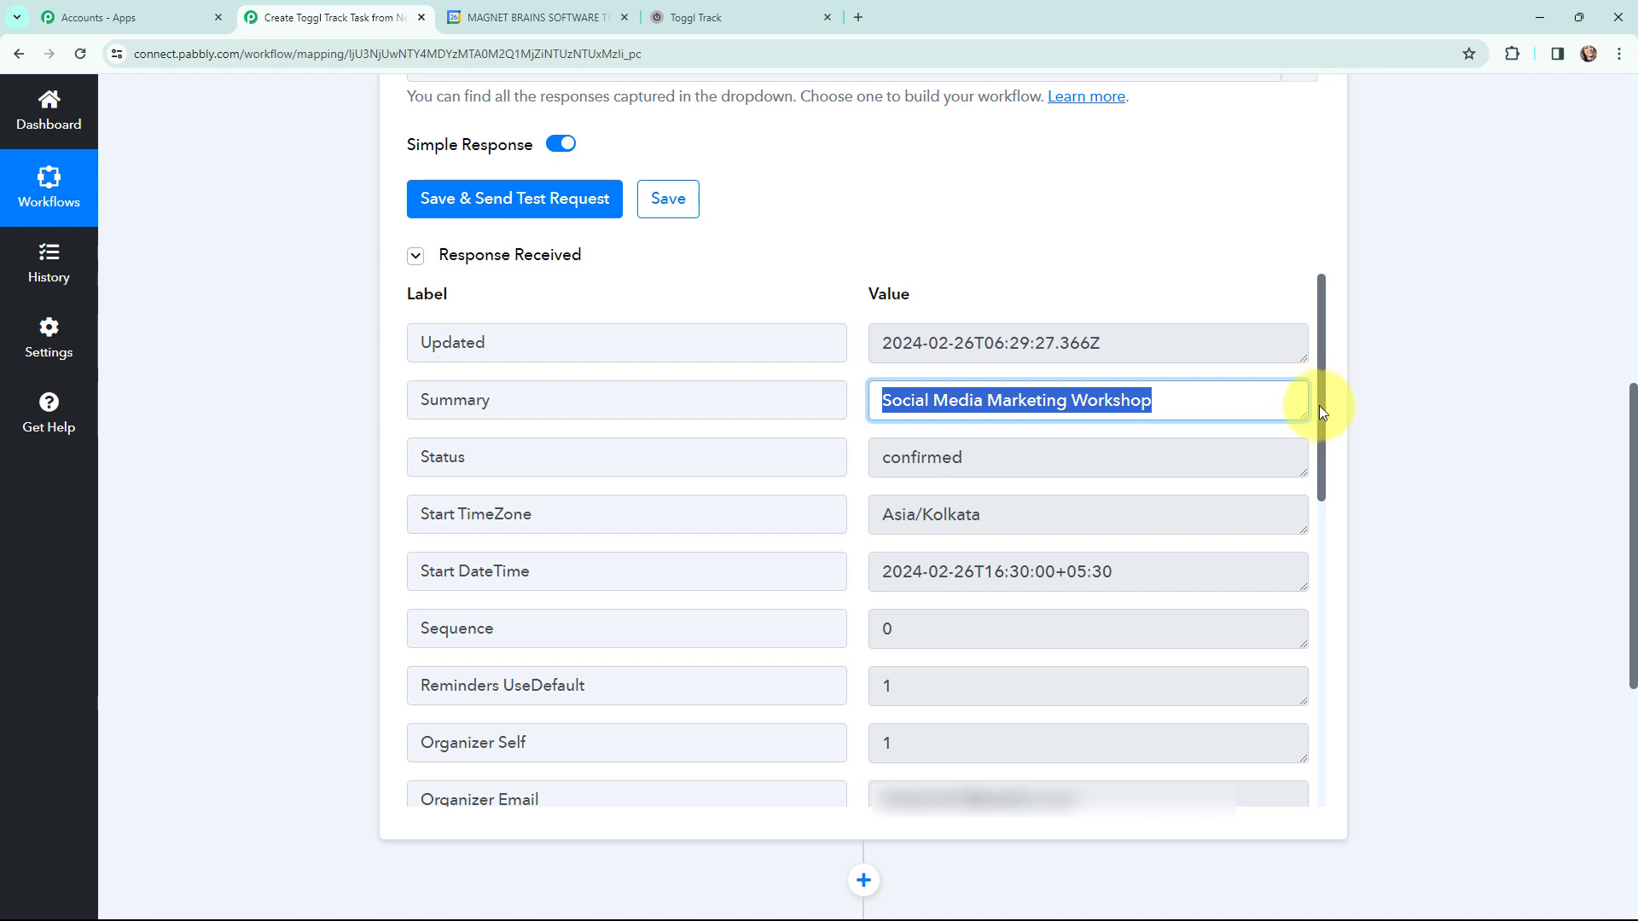
left_click_drag(1319, 406, 1359, 641)
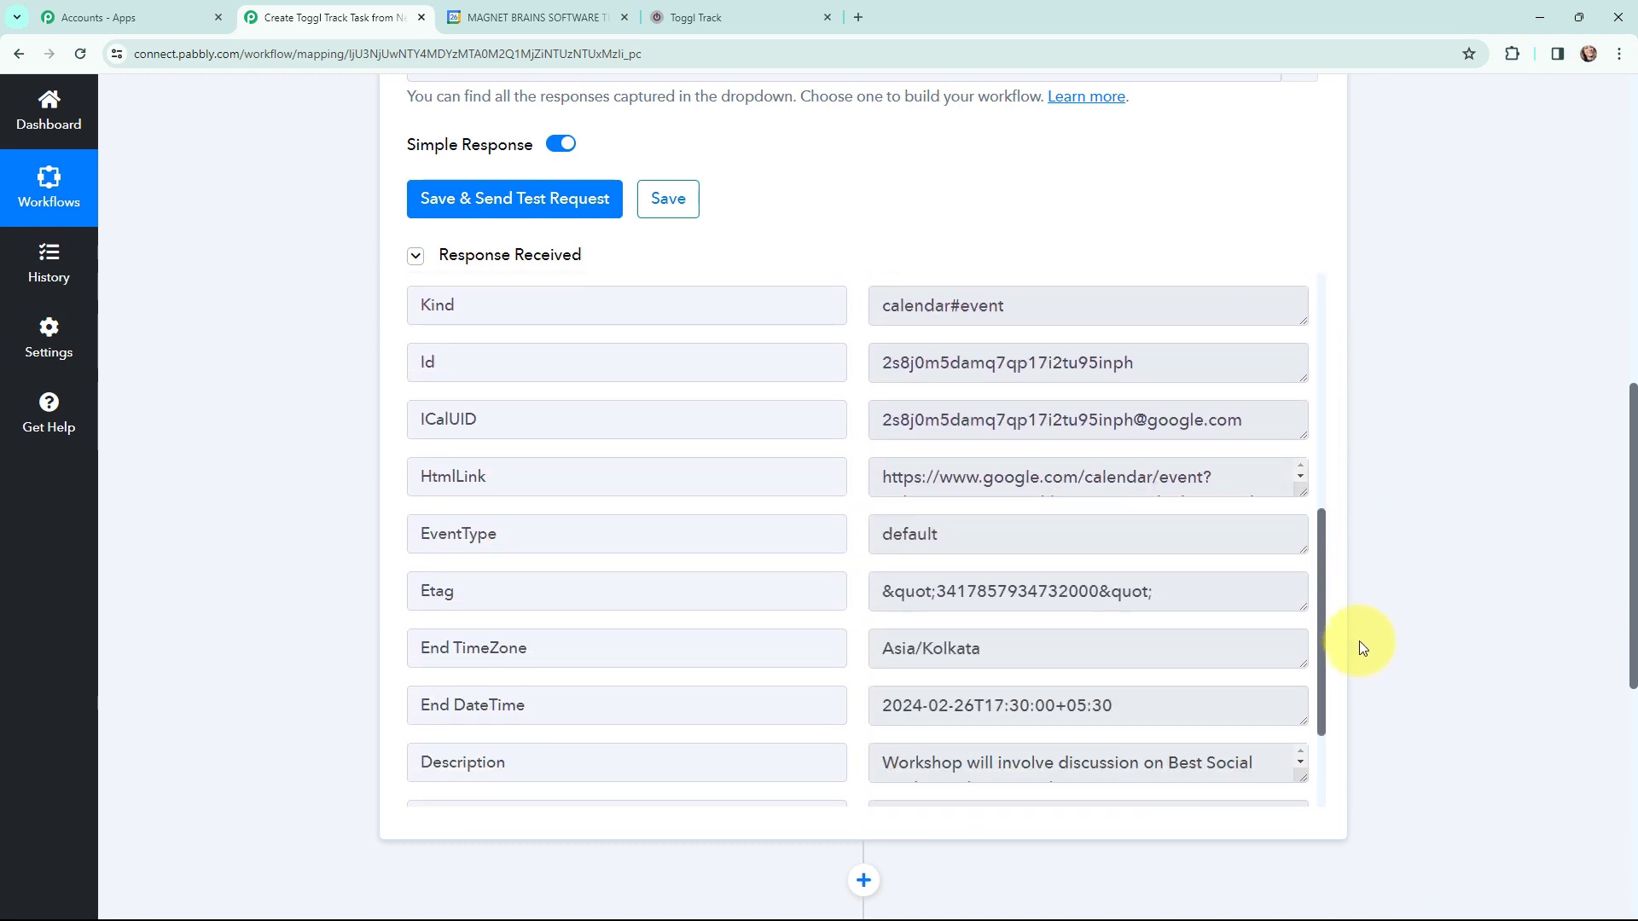
scroll(1266, 645, "down", 3)
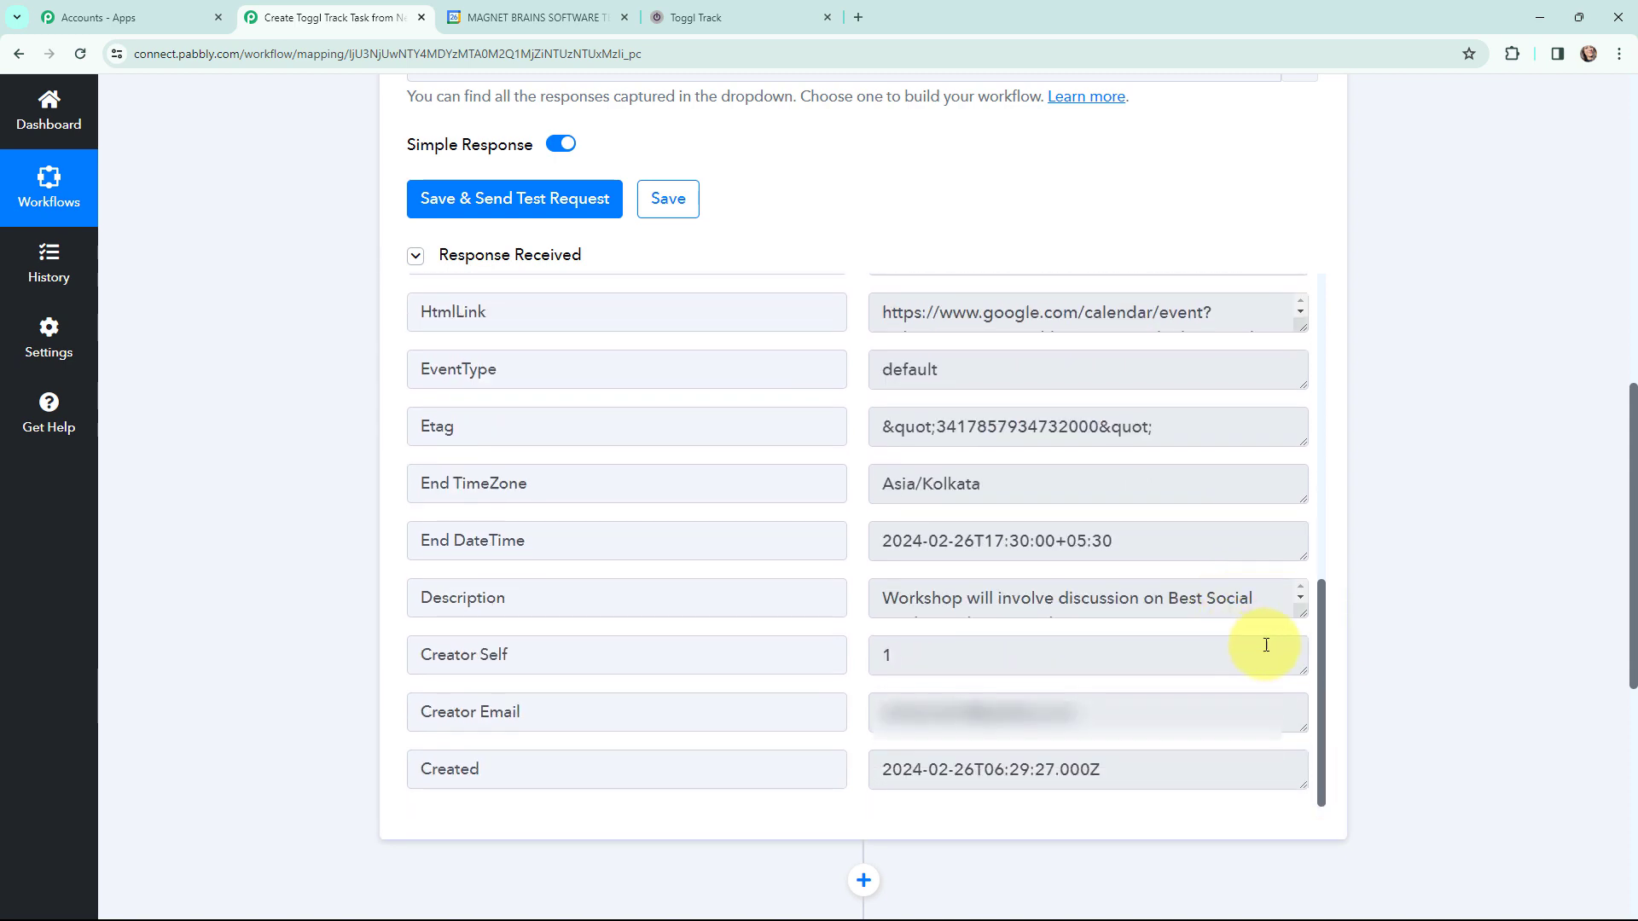
left_click_drag(1300, 614, 1299, 662)
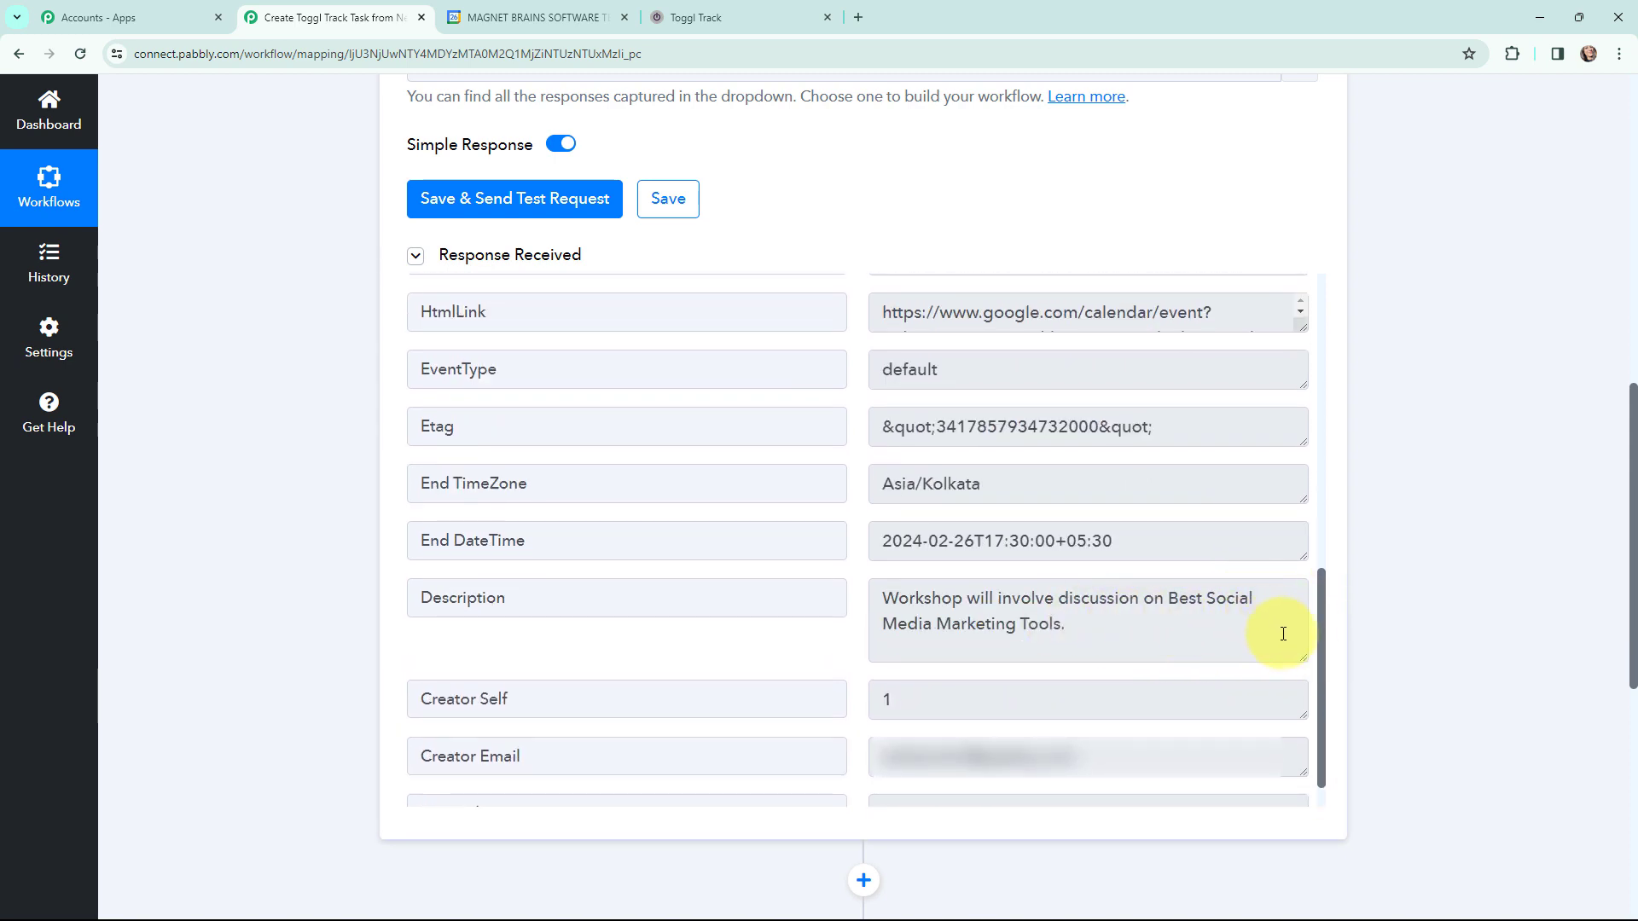
left_click_drag(1301, 661, 1303, 615)
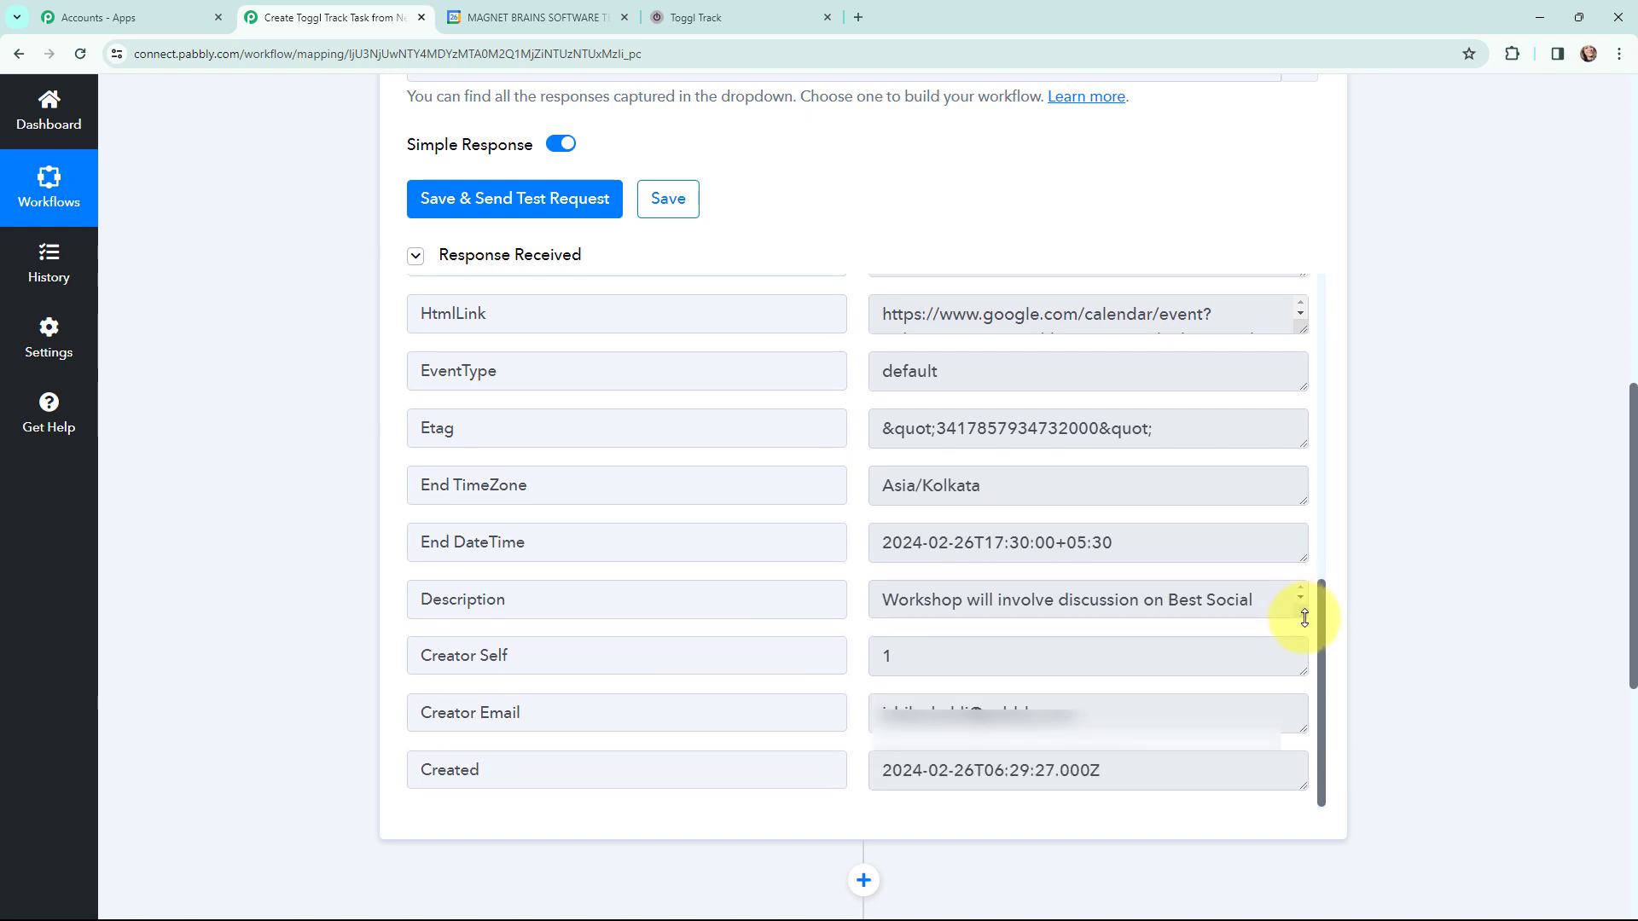
left_click_drag(1098, 600, 1265, 541)
left_click(1385, 536)
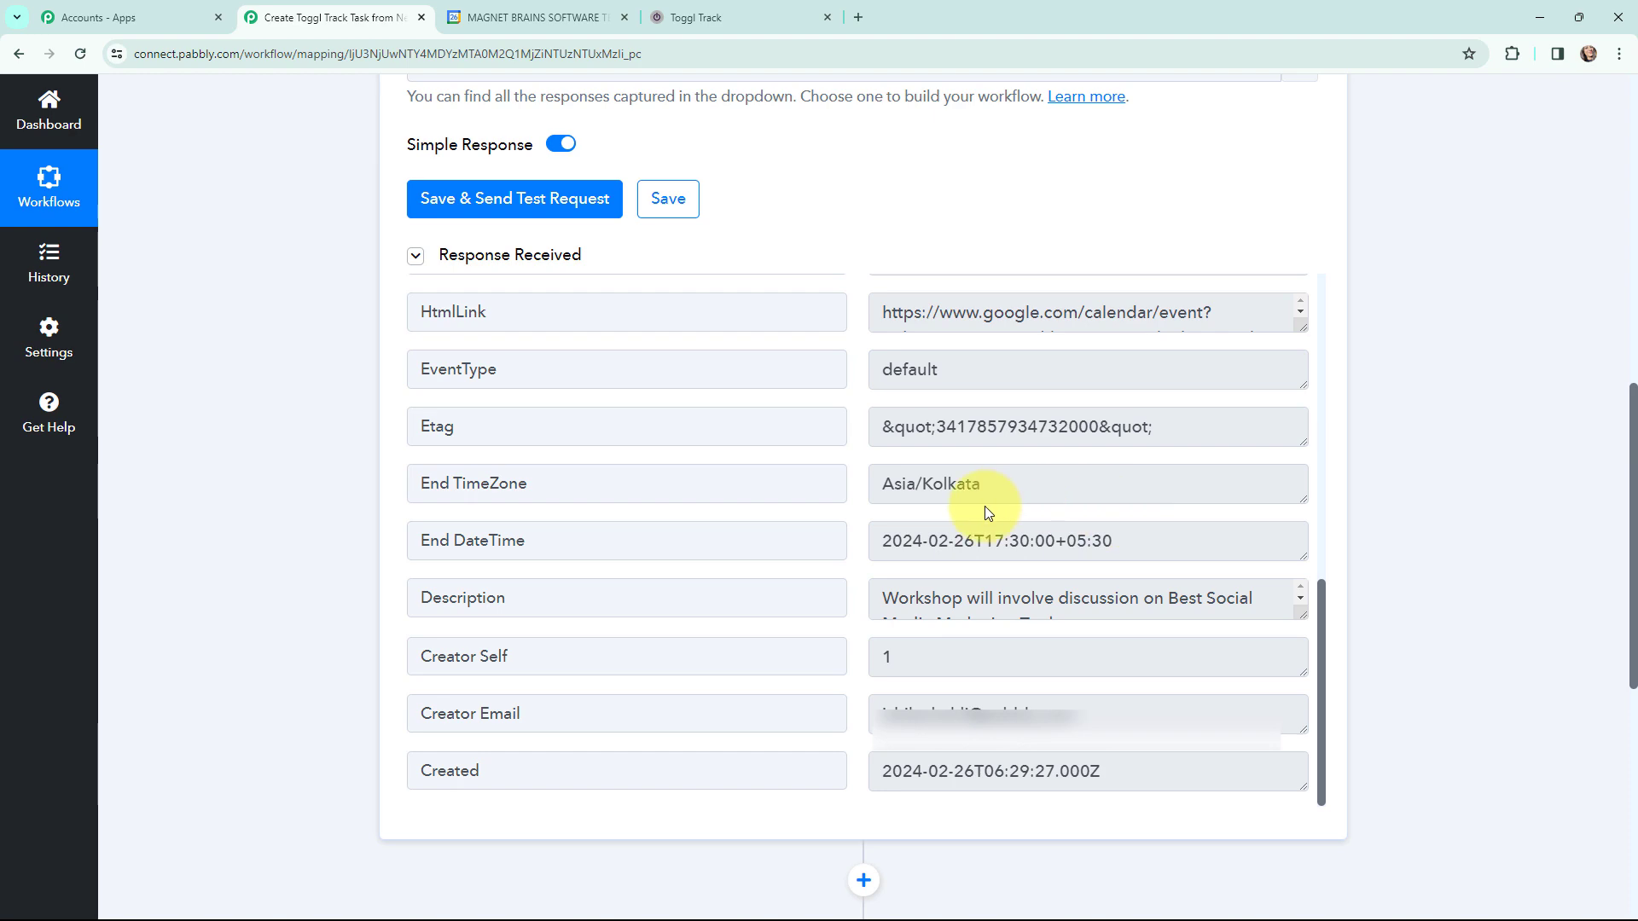
Step: Check how often the Google Calendar trigger looks for new data, and collapse the trigger step
left_click_drag(1632, 500, 1632, 192)
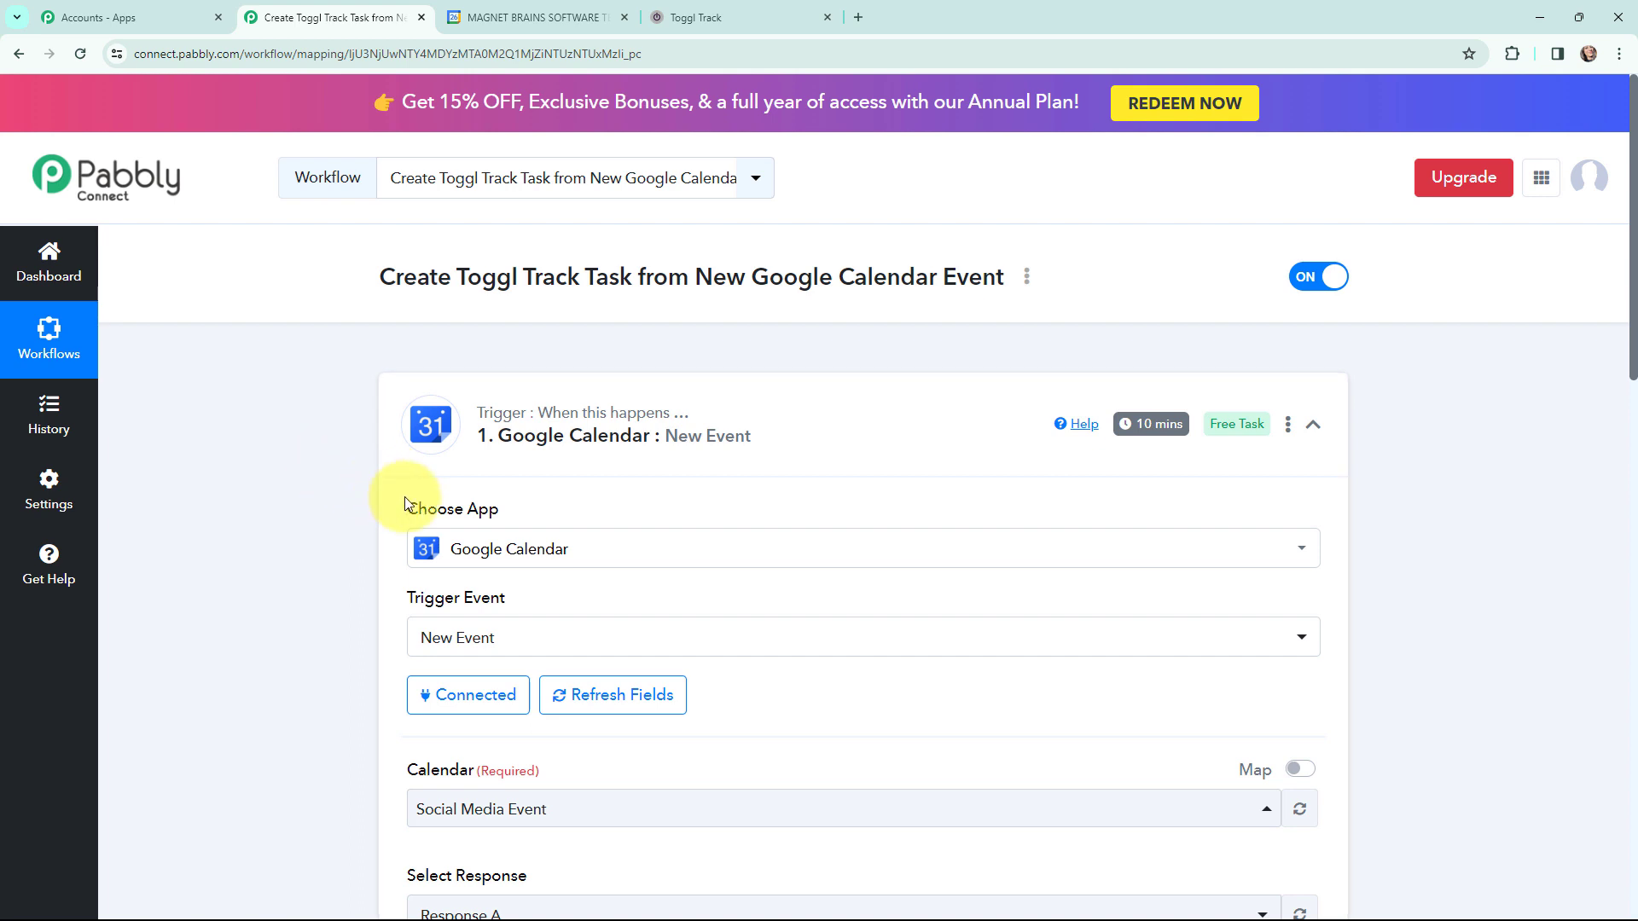
mouse_move(1164, 433)
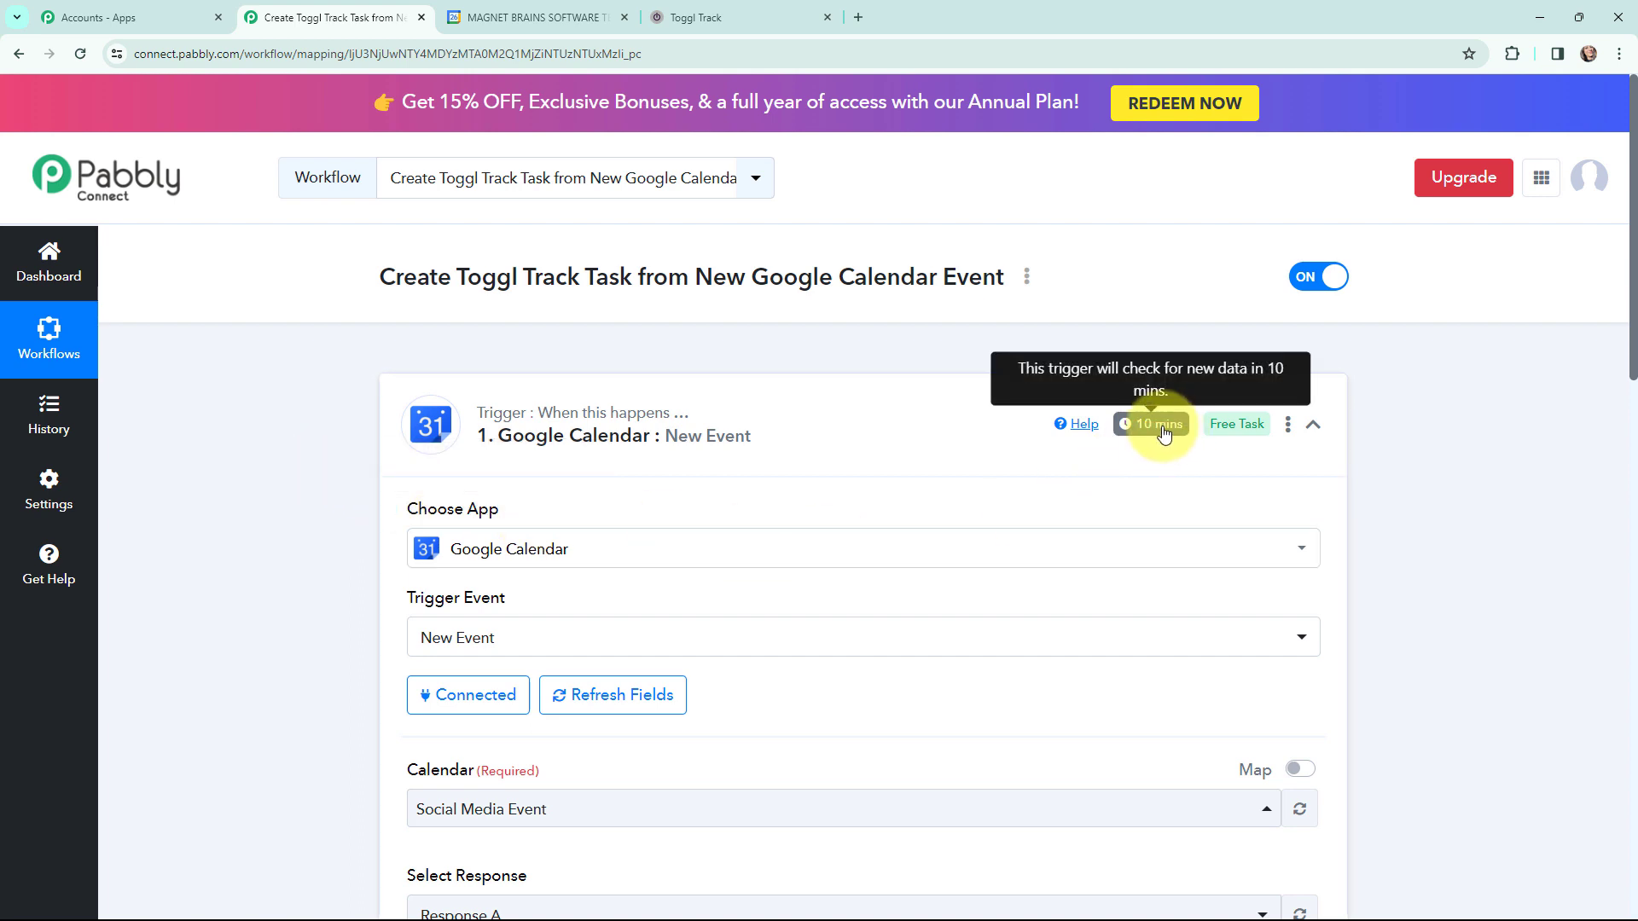
left_click(394, 396)
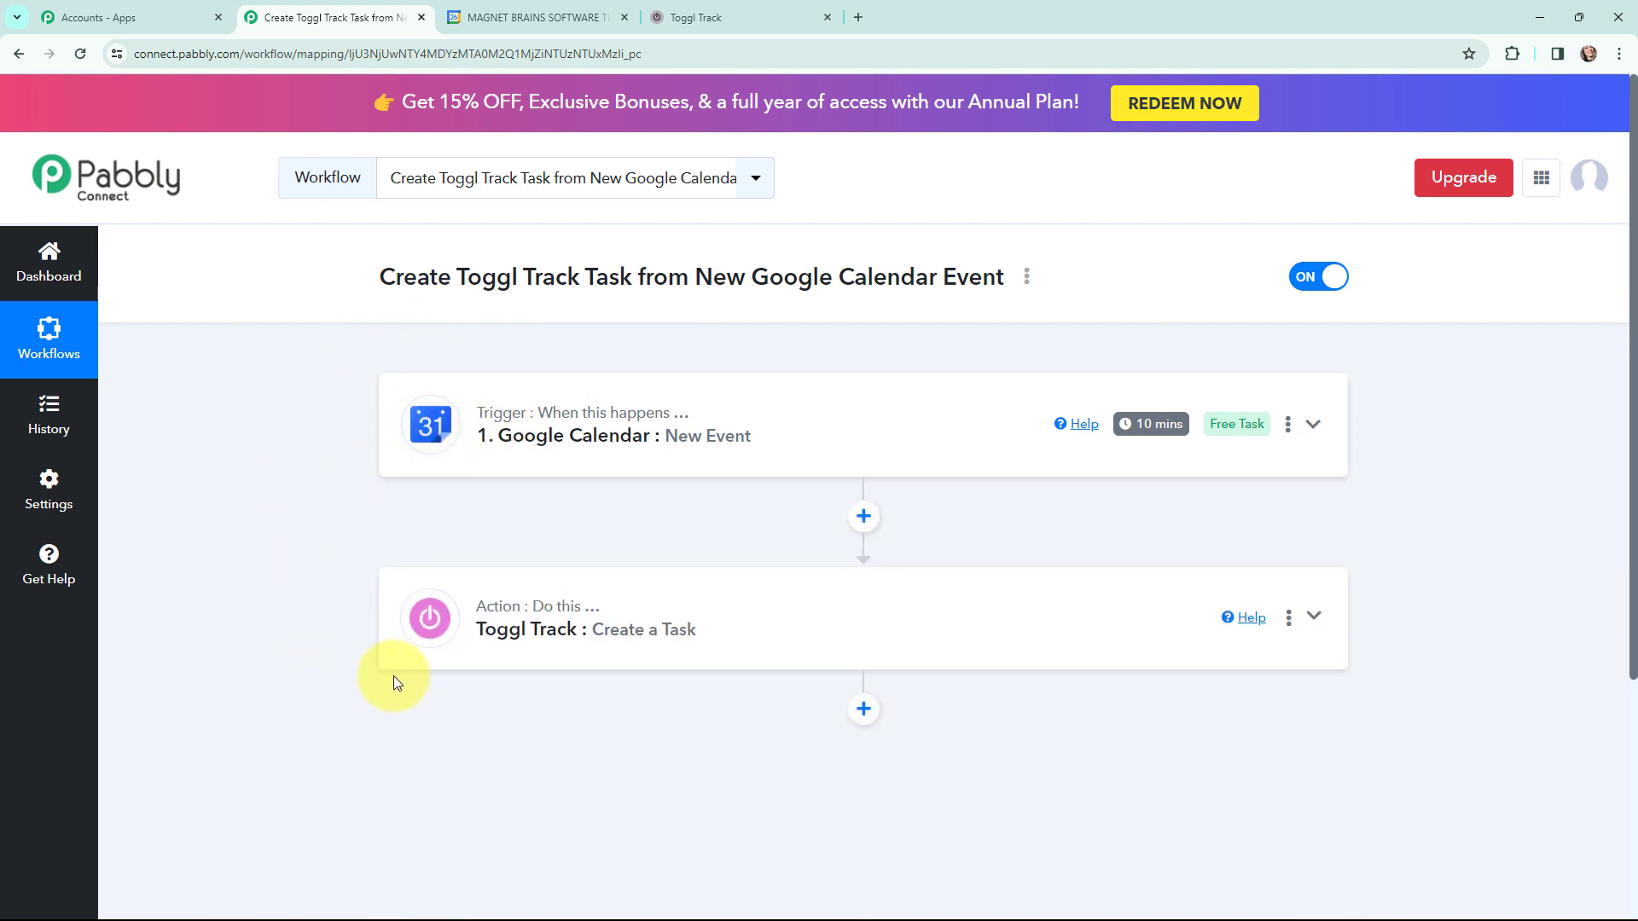
Step: Expand the Toggl Track action step and connect it using the existing connection Toggl #1
left_click(419, 622)
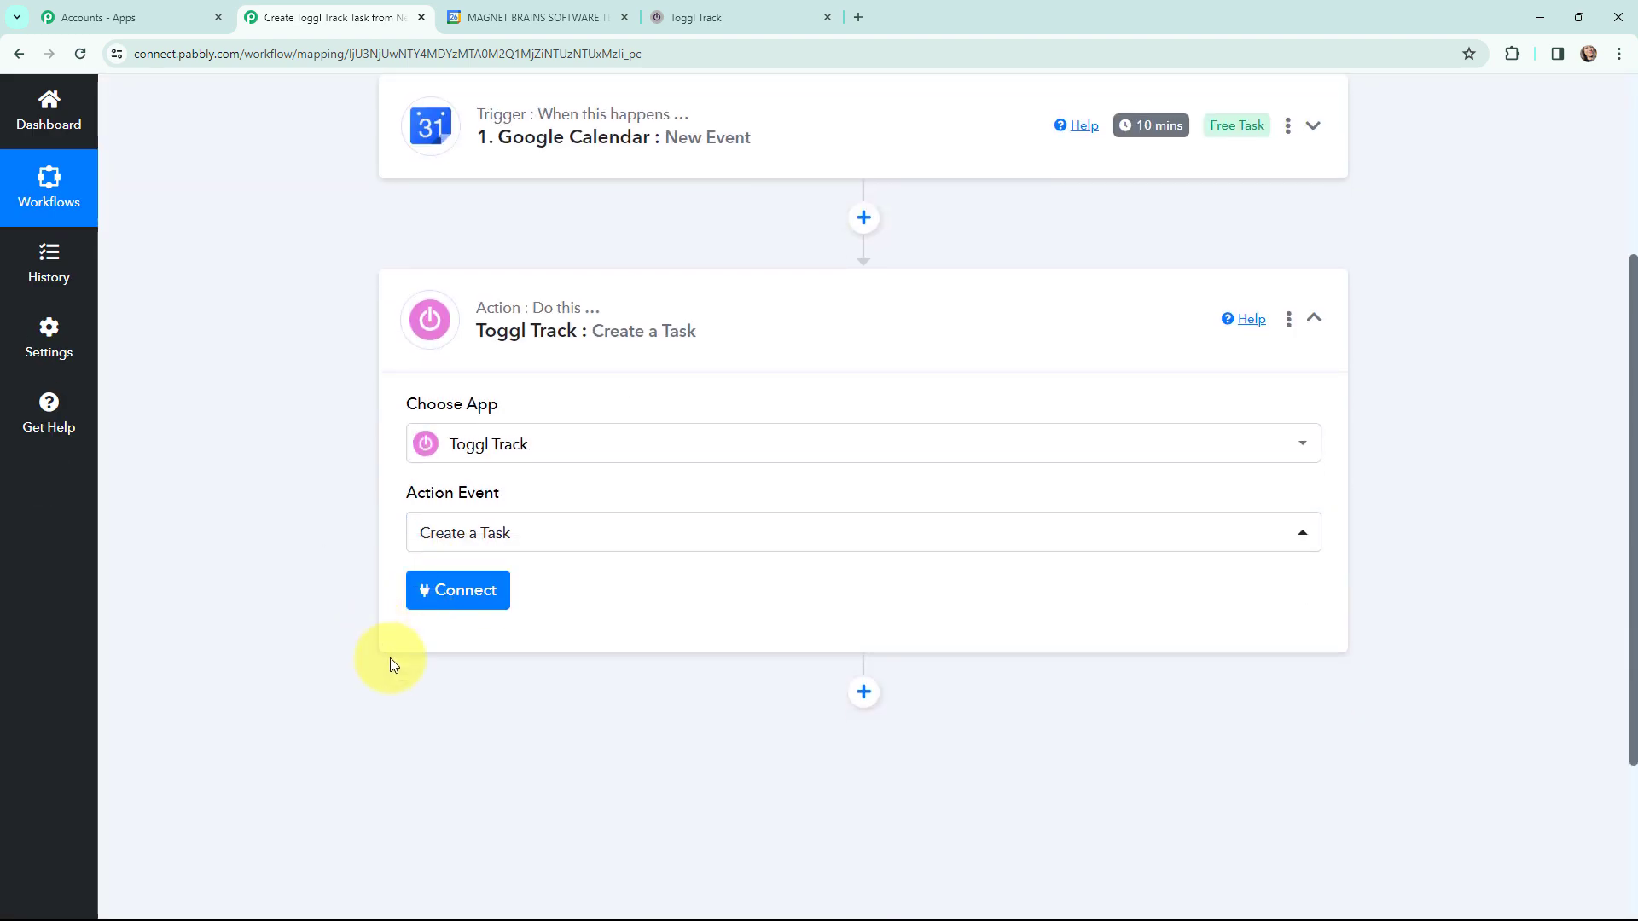
left_click(460, 602)
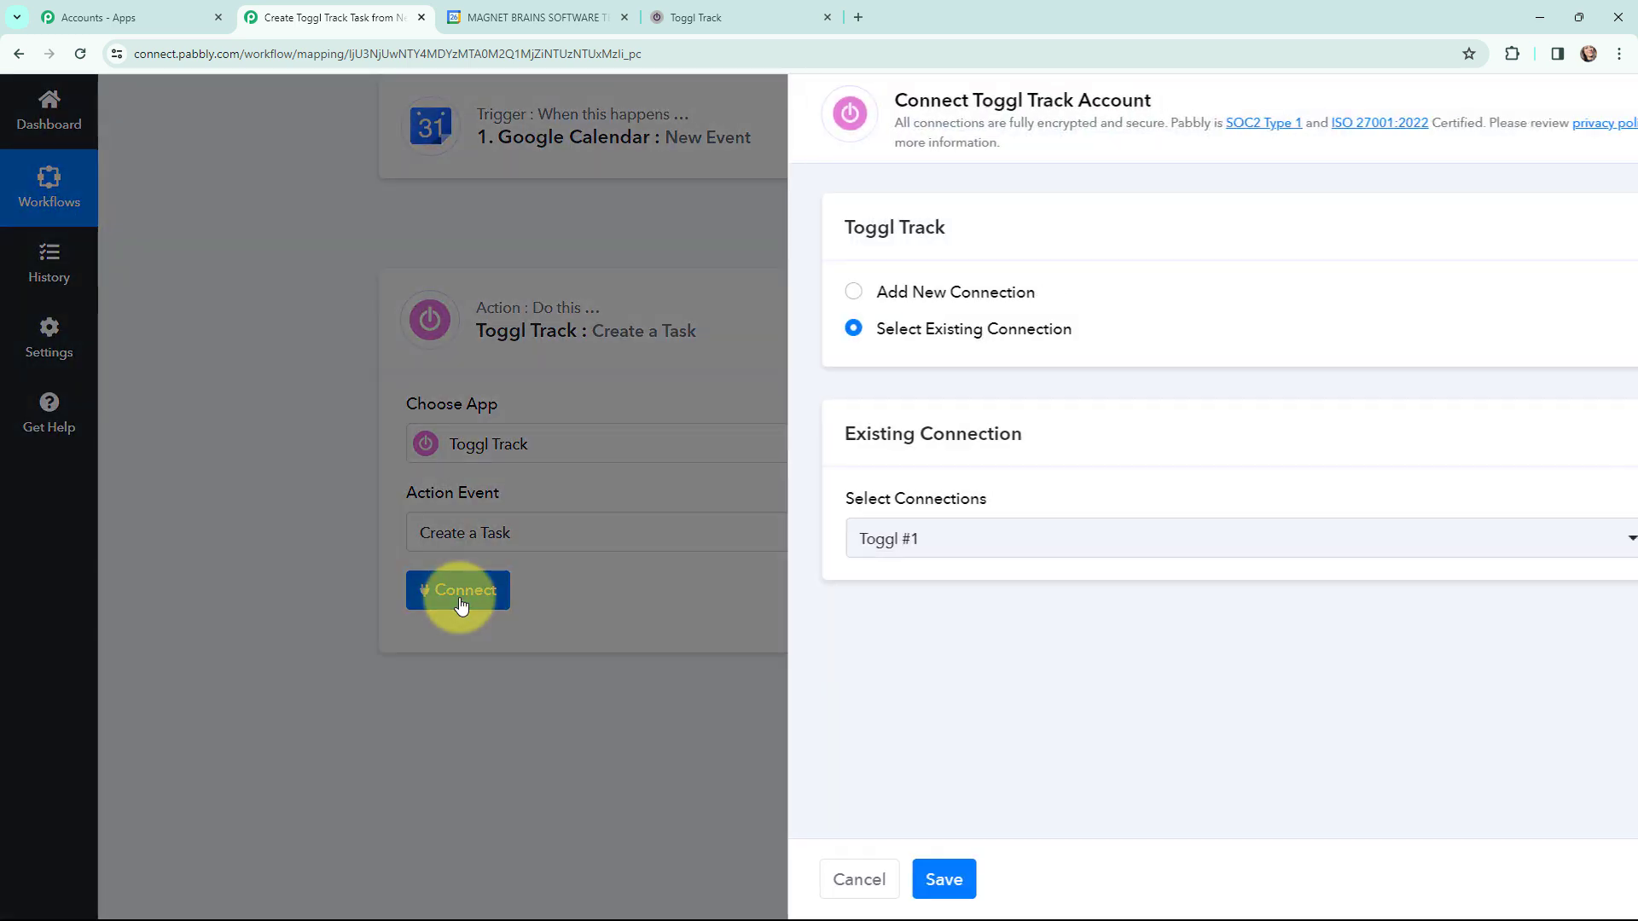
left_click(761, 294)
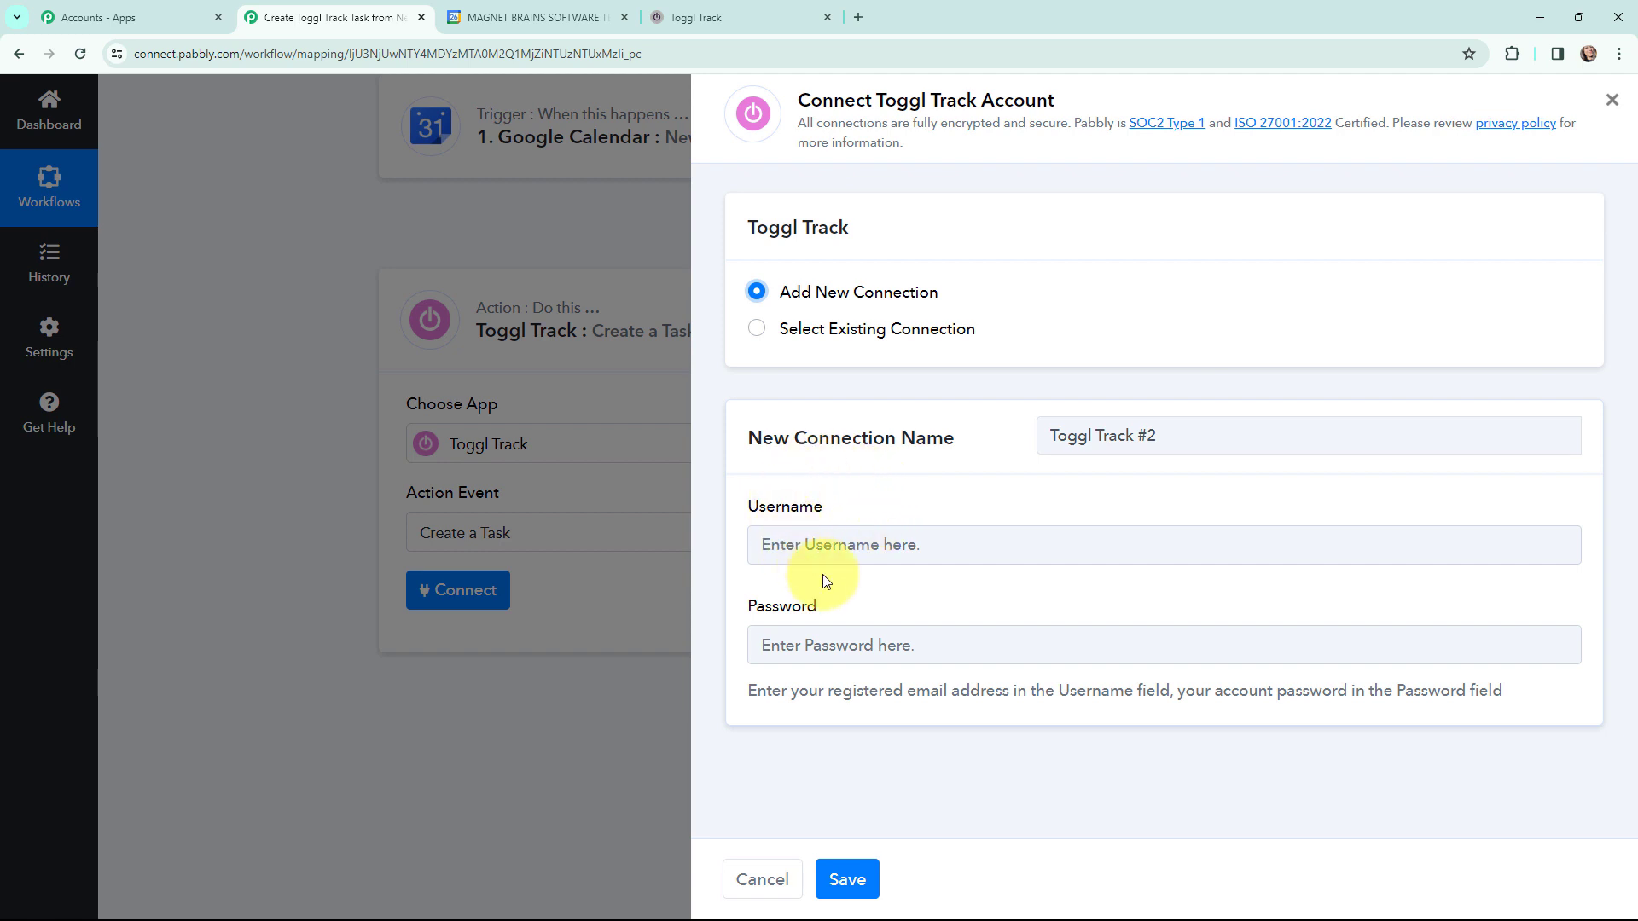
left_click(754, 332)
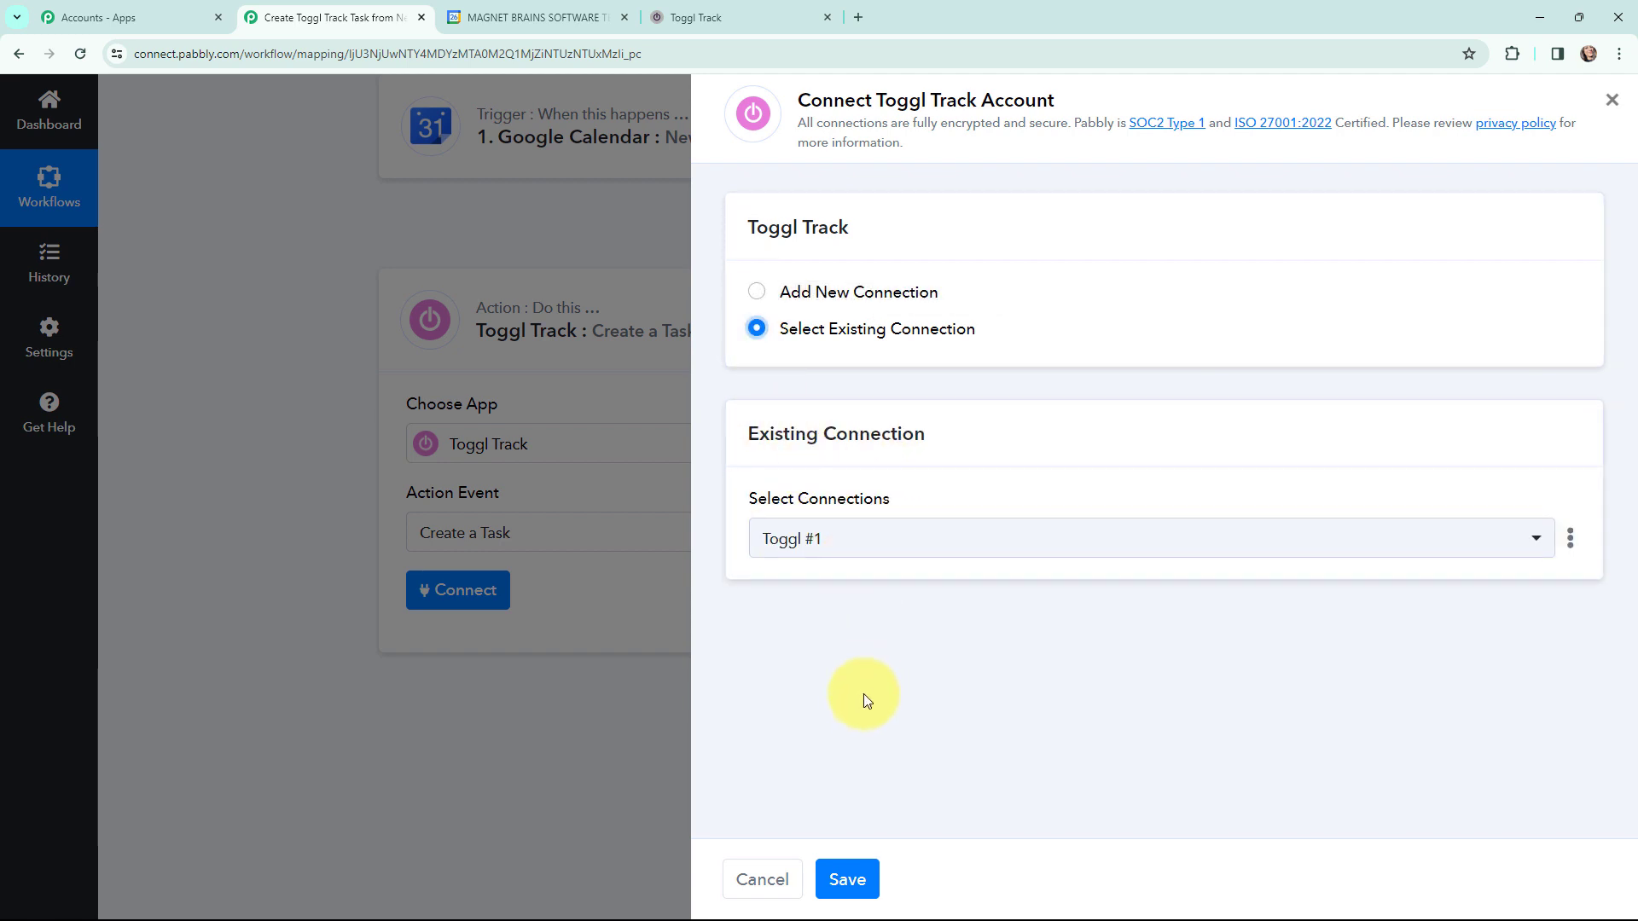
left_click(846, 880)
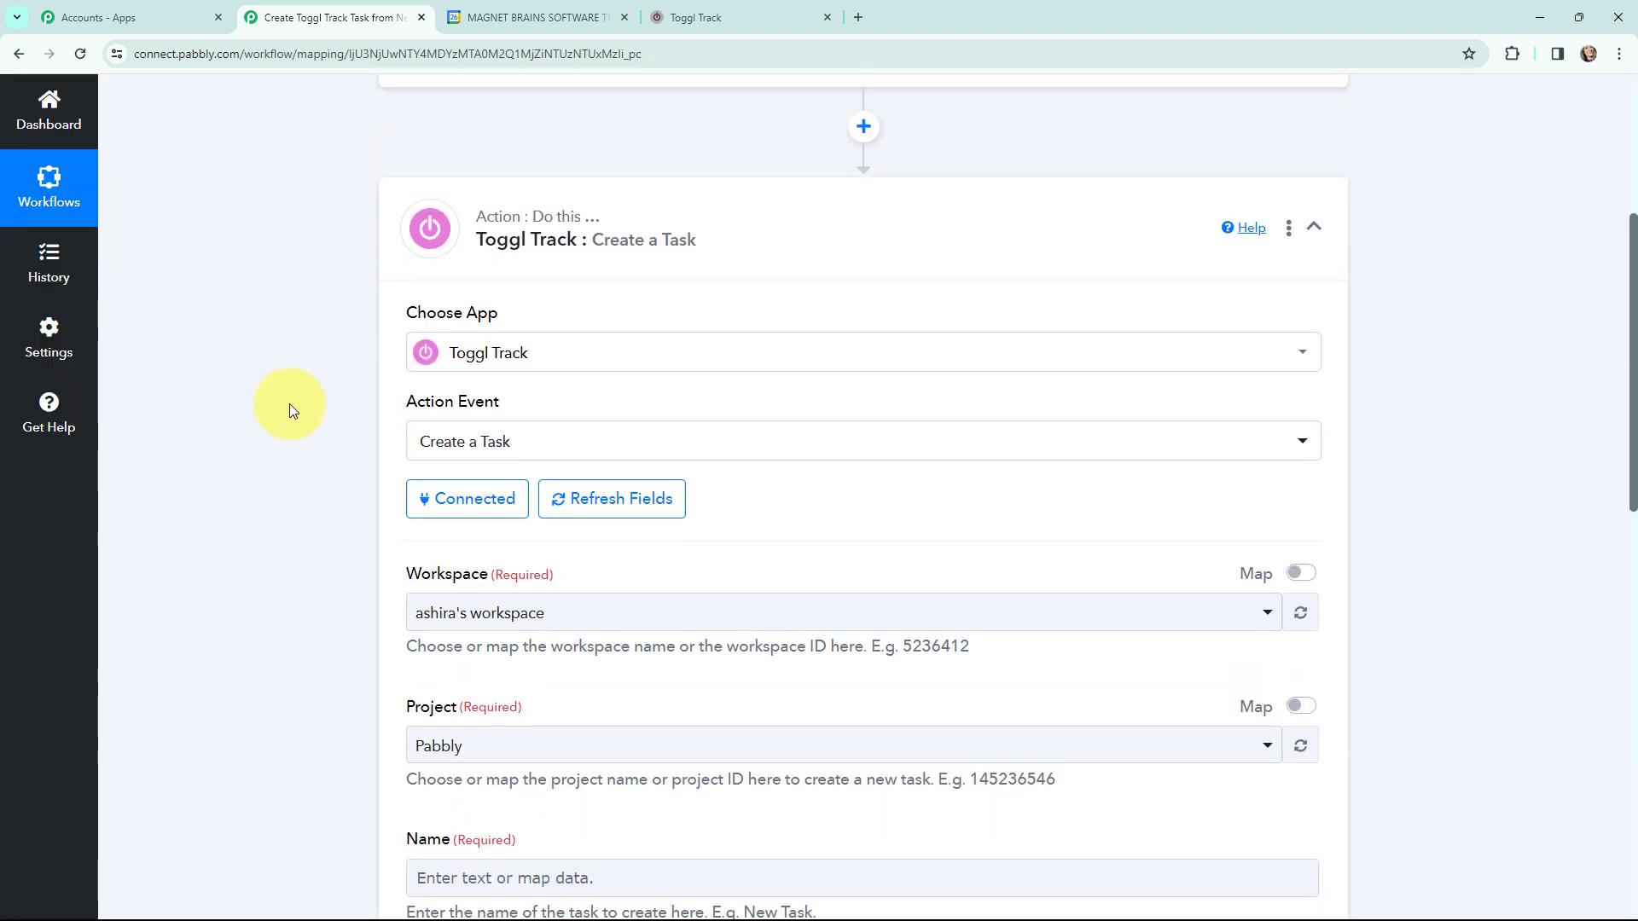
Step: Review the Create a Task fields, and check the available workspaces in Toggl Track
scroll(289, 403, "down", 1)
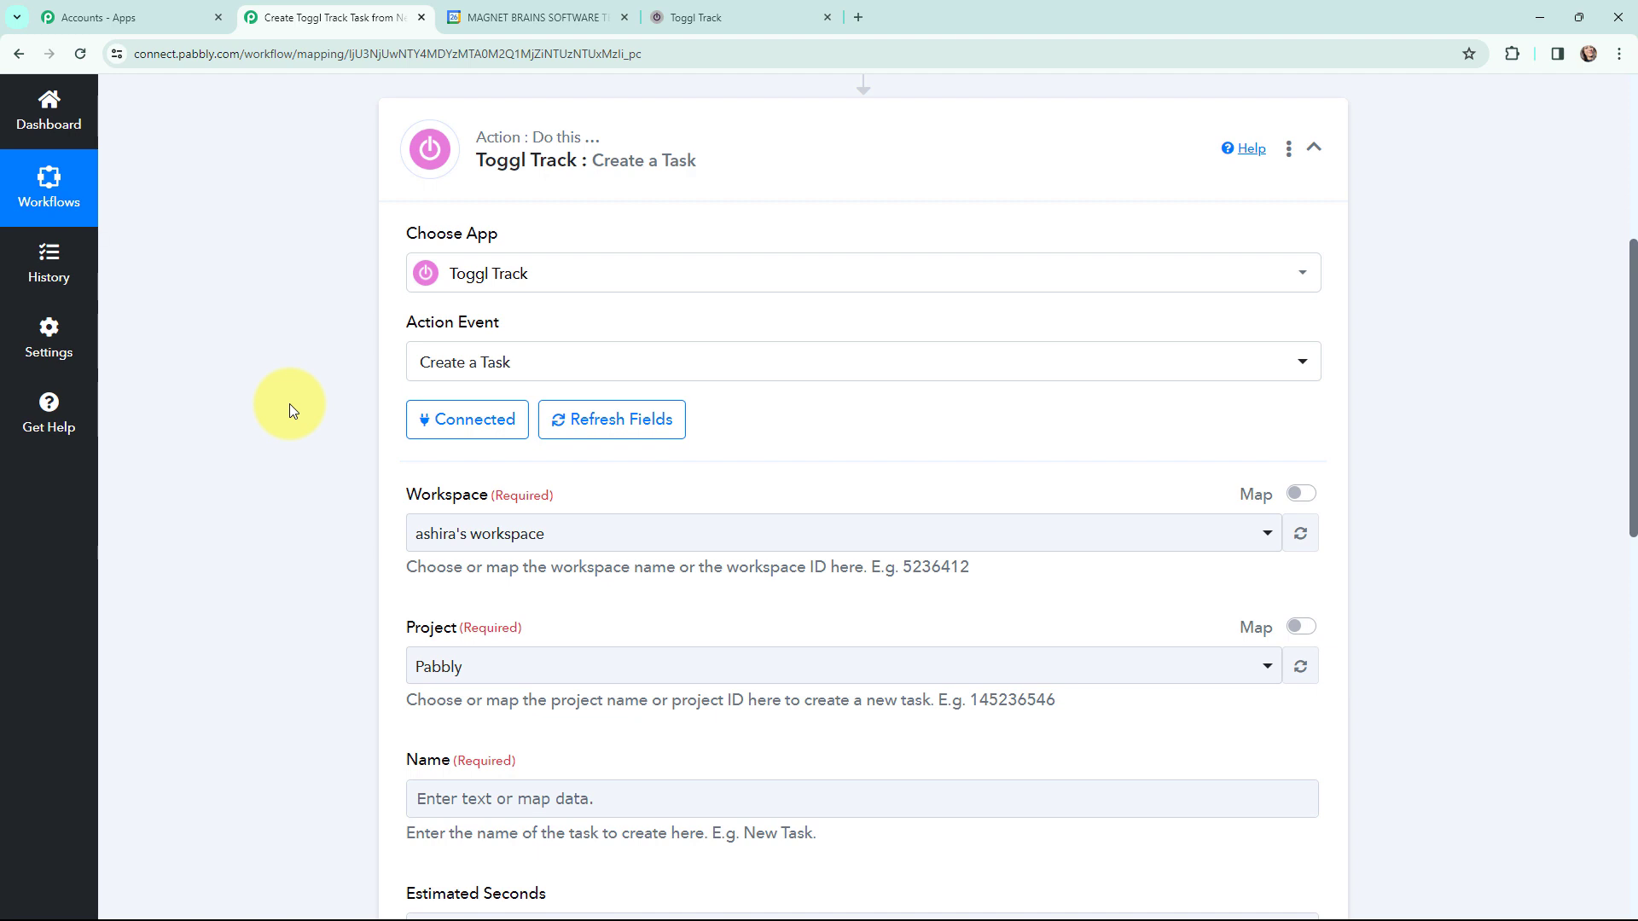
scroll(289, 403, "down", 3)
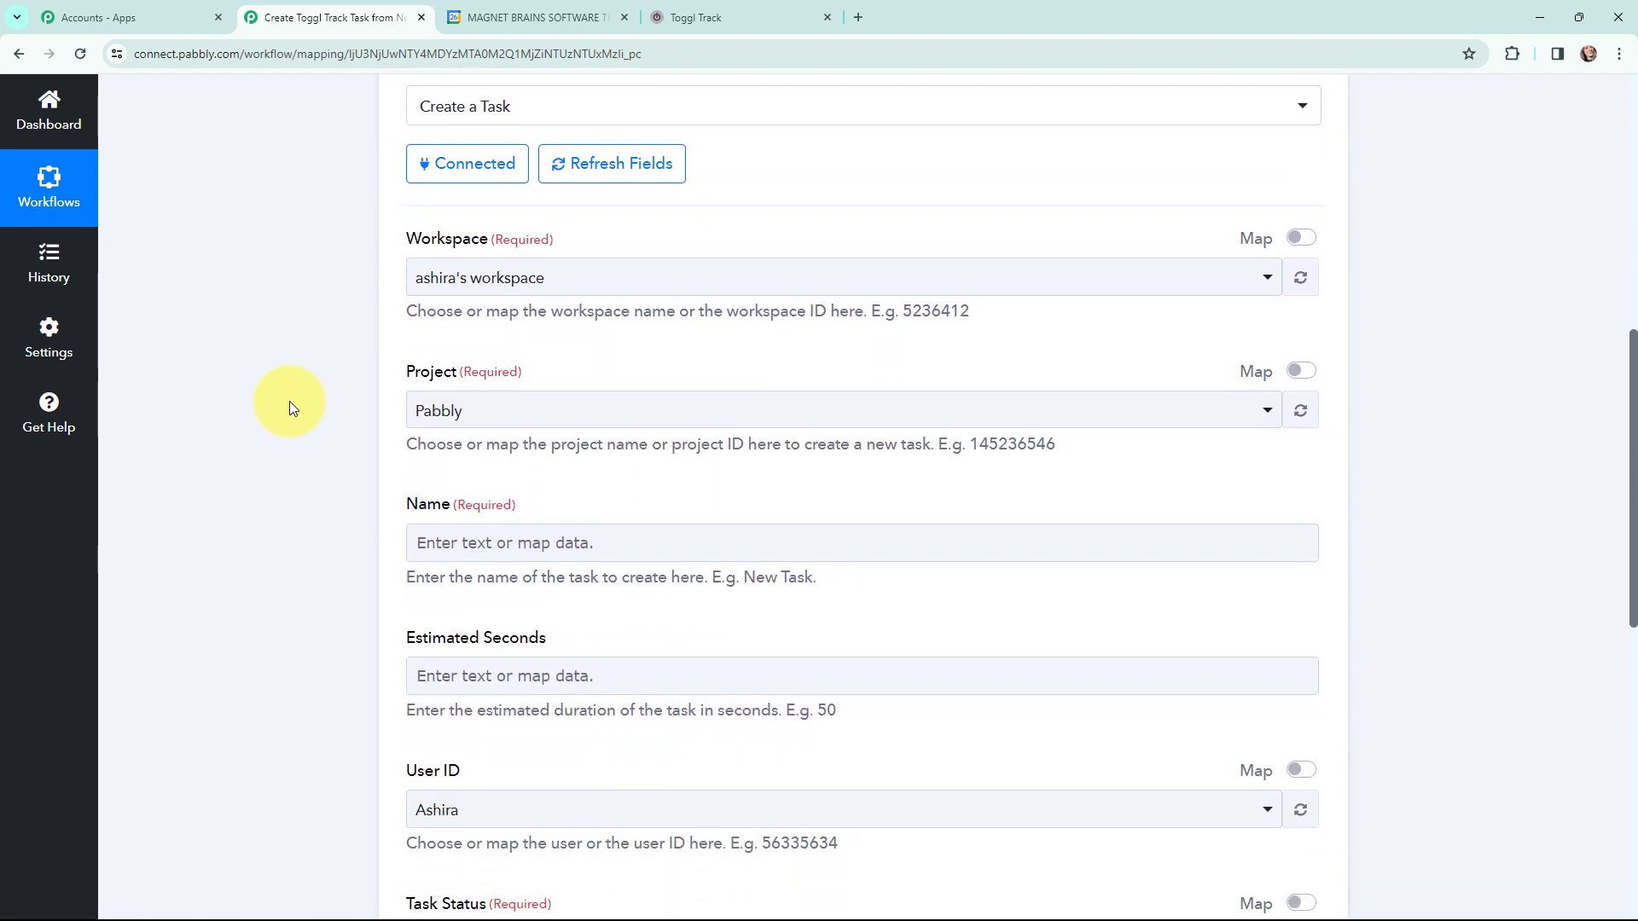
left_click(694, 5)
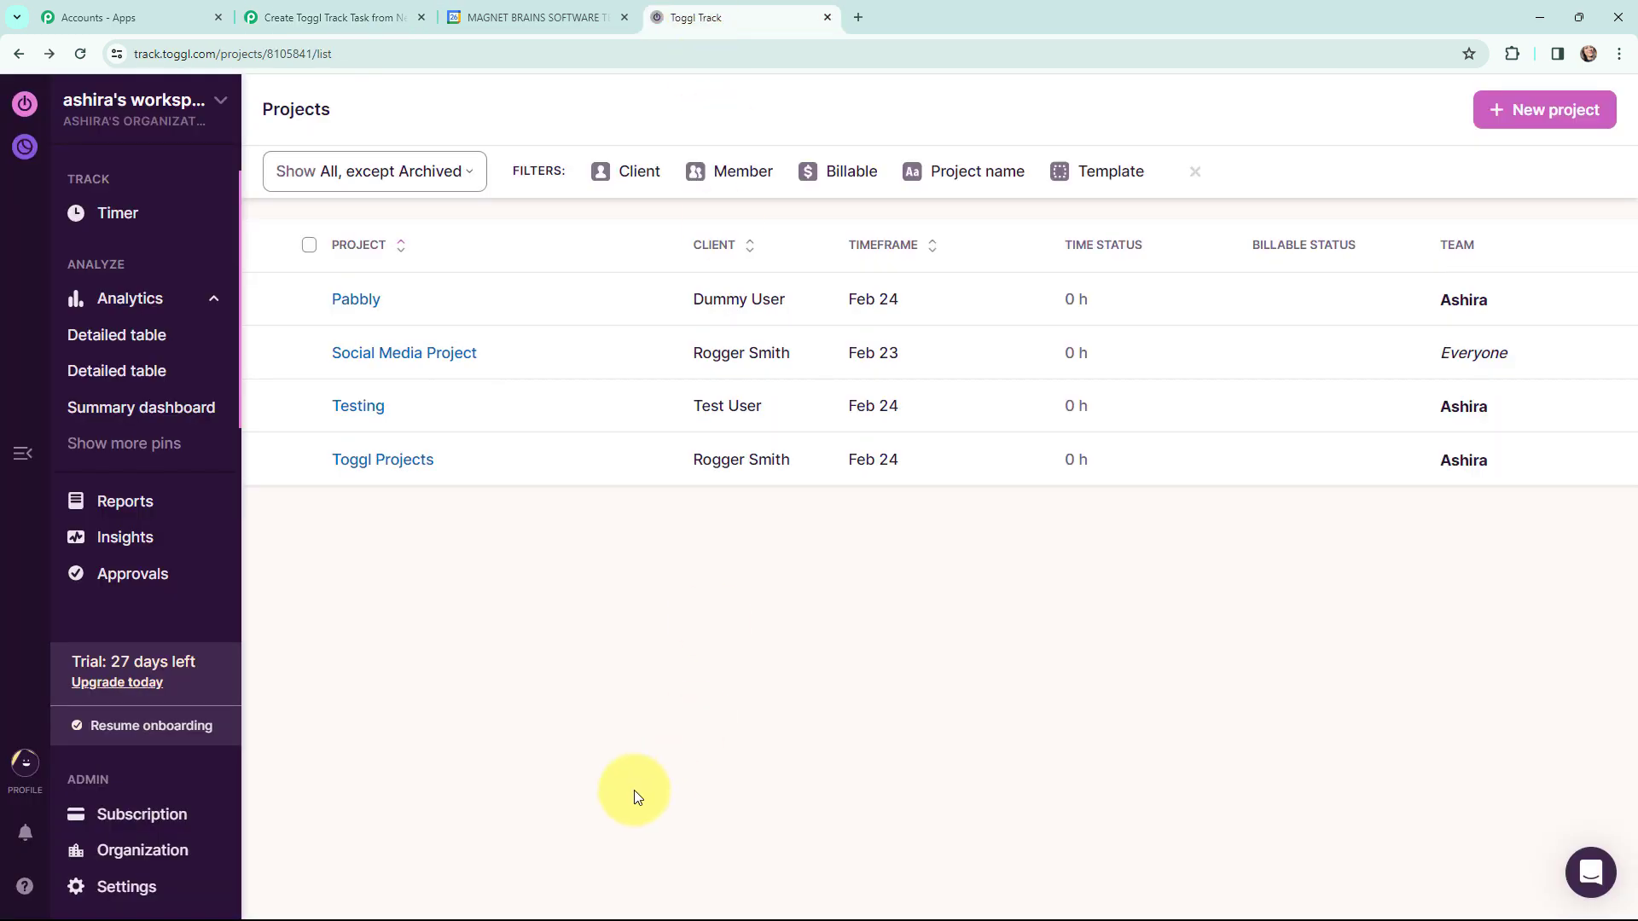
left_click(220, 100)
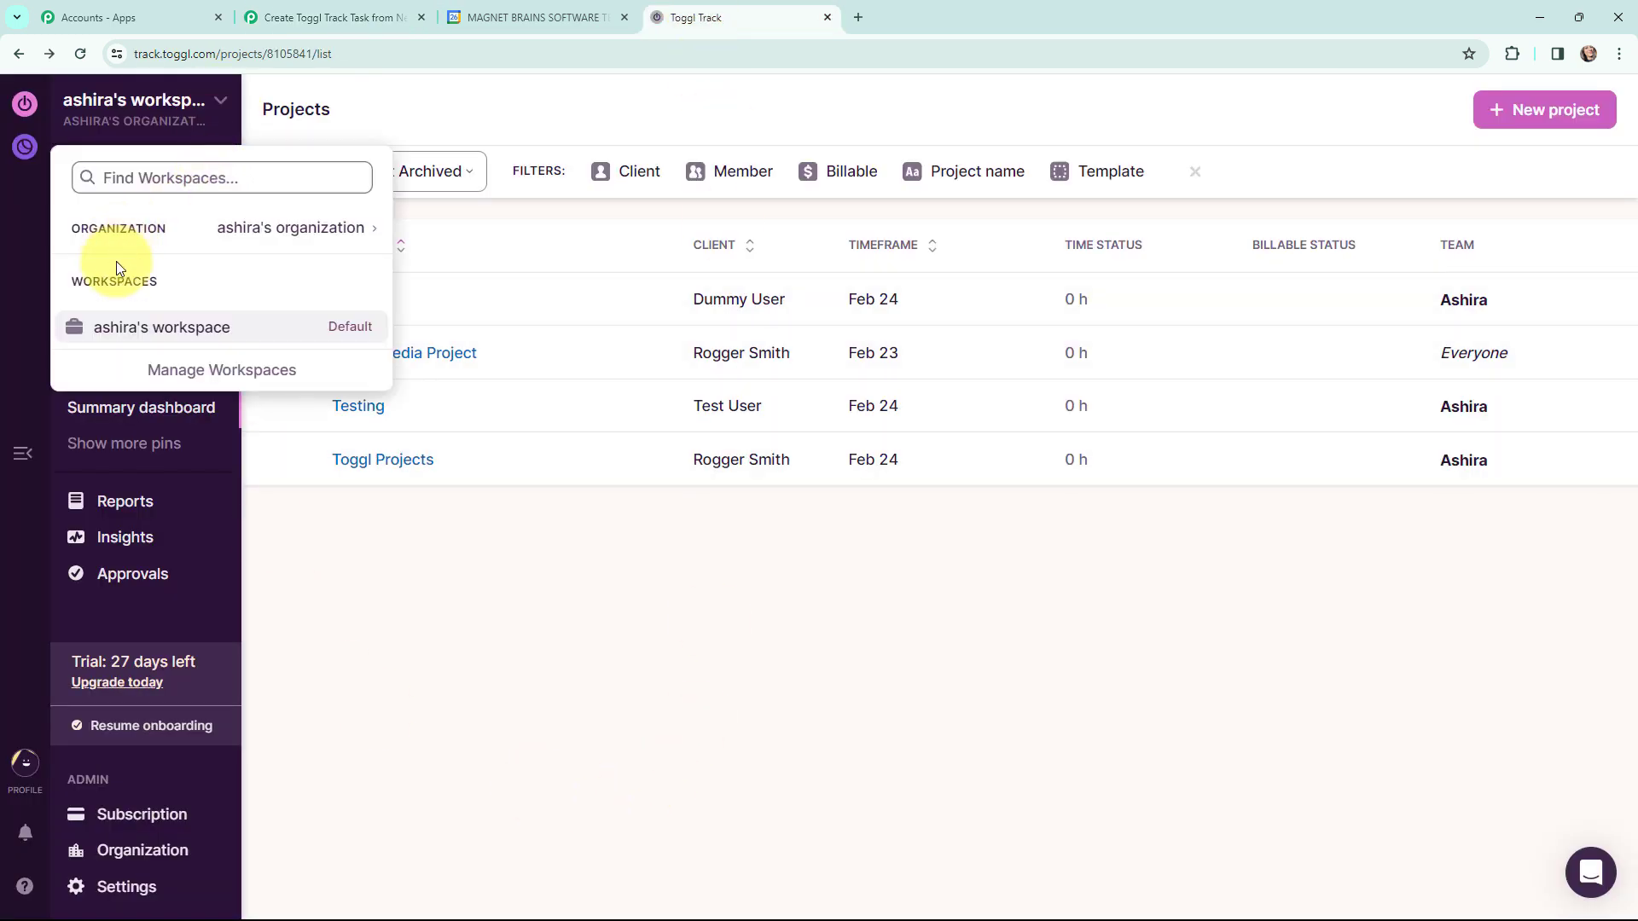
left_click(584, 699)
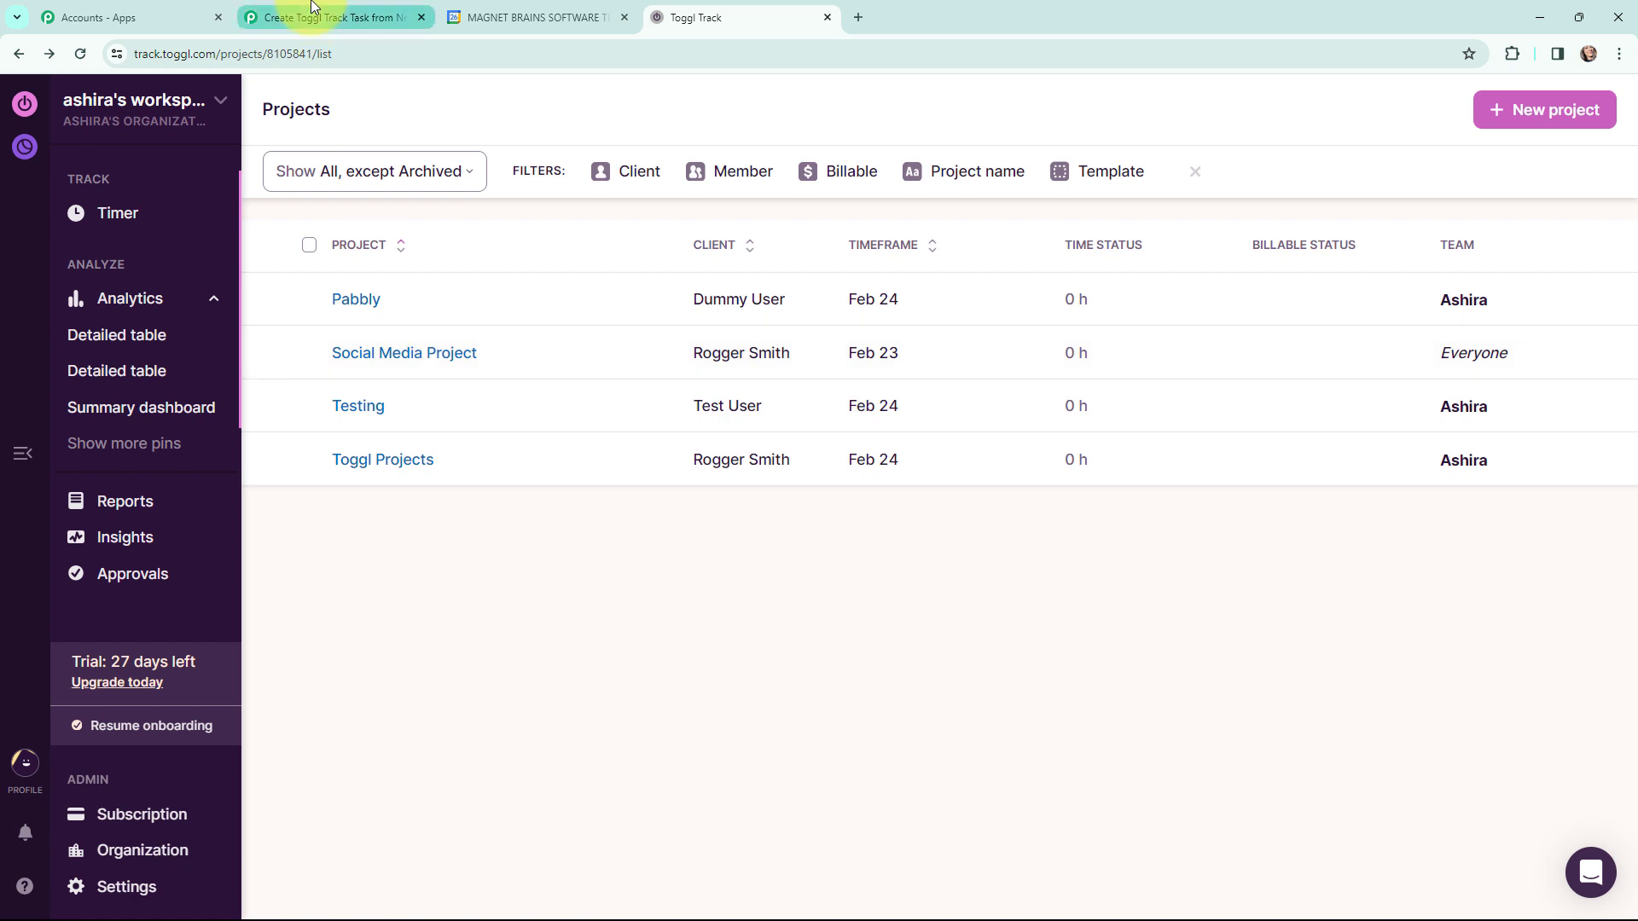
Step: Switch back to Pabbly Connect and set the Create a Task action's workspace to the available one and its project to Social Media Project
left_click(359, 17)
left_click(482, 279)
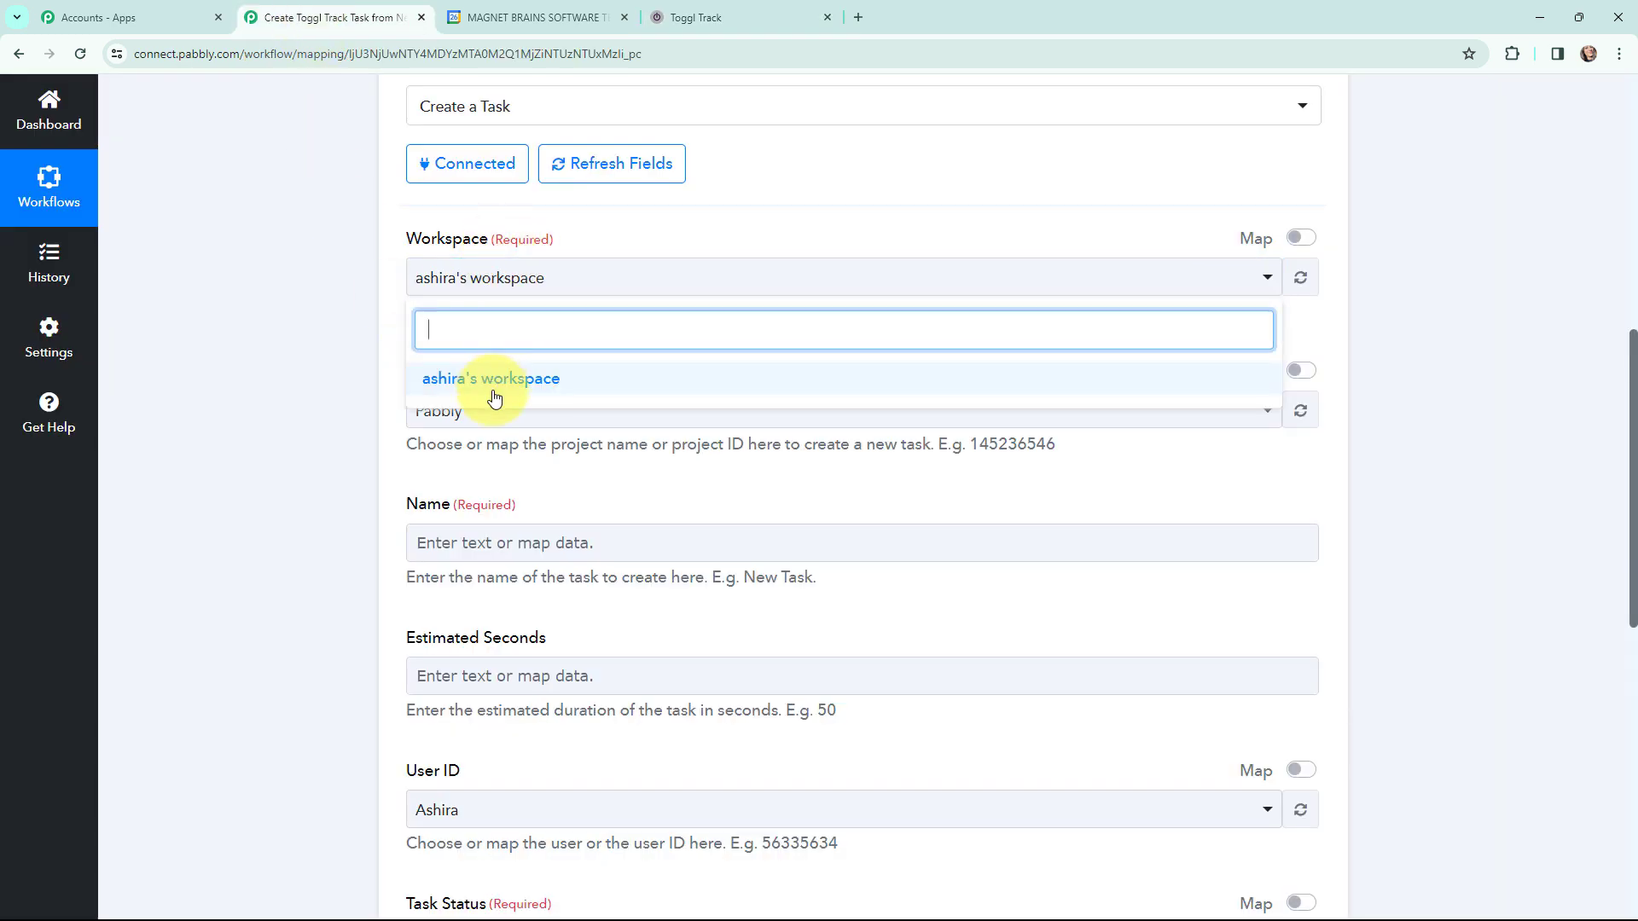
left_click(493, 377)
left_click(500, 420)
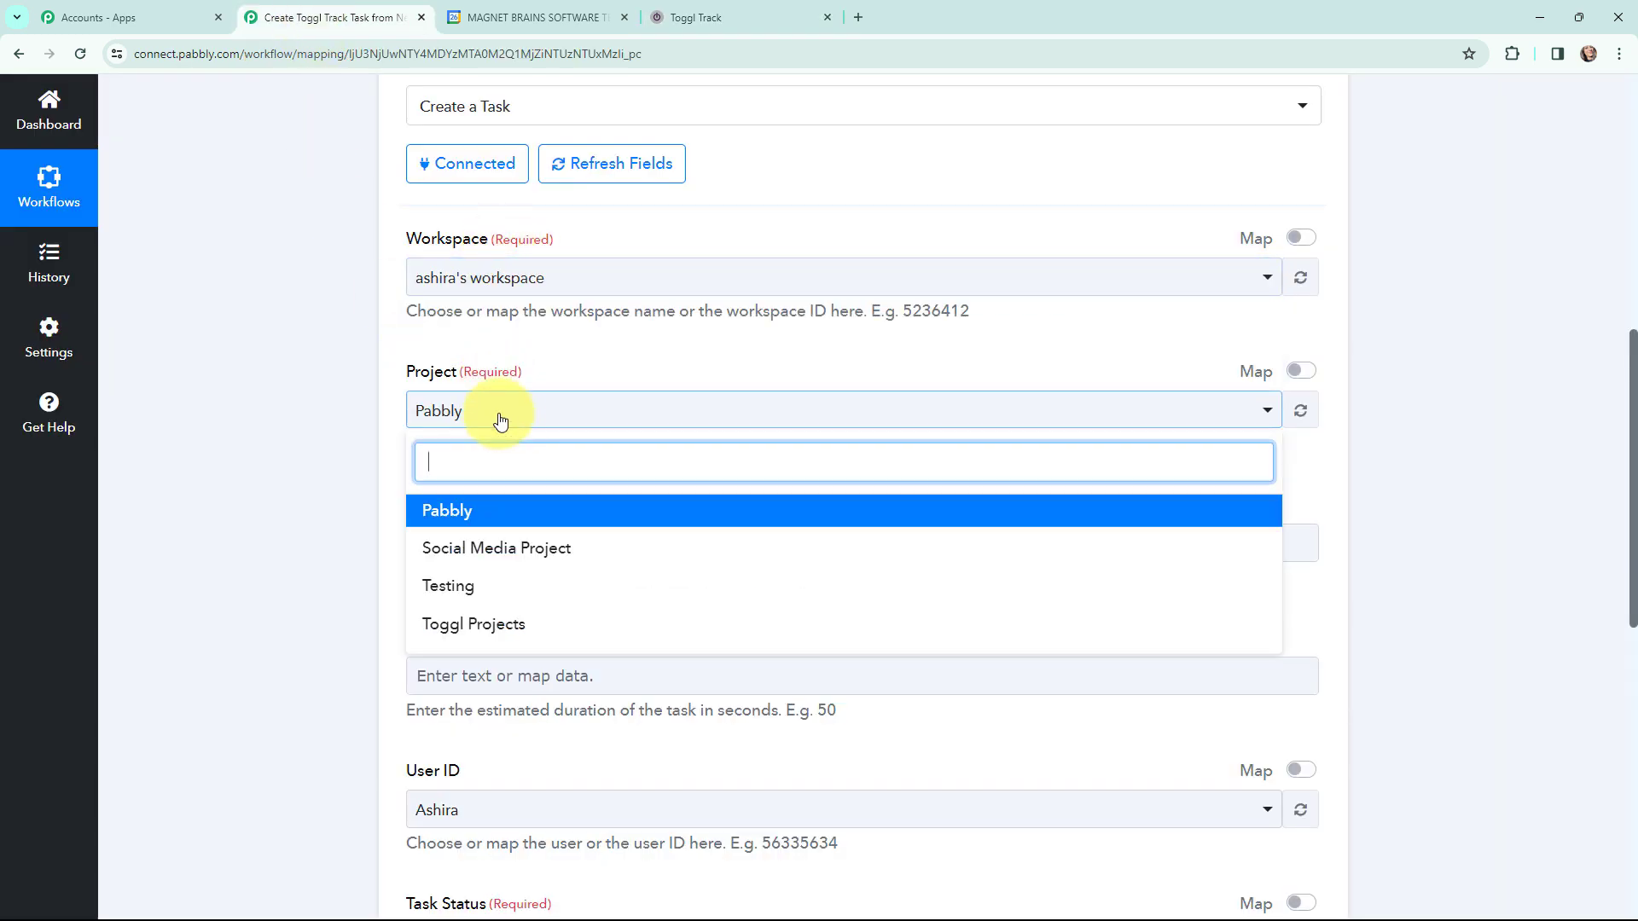
left_click(534, 549)
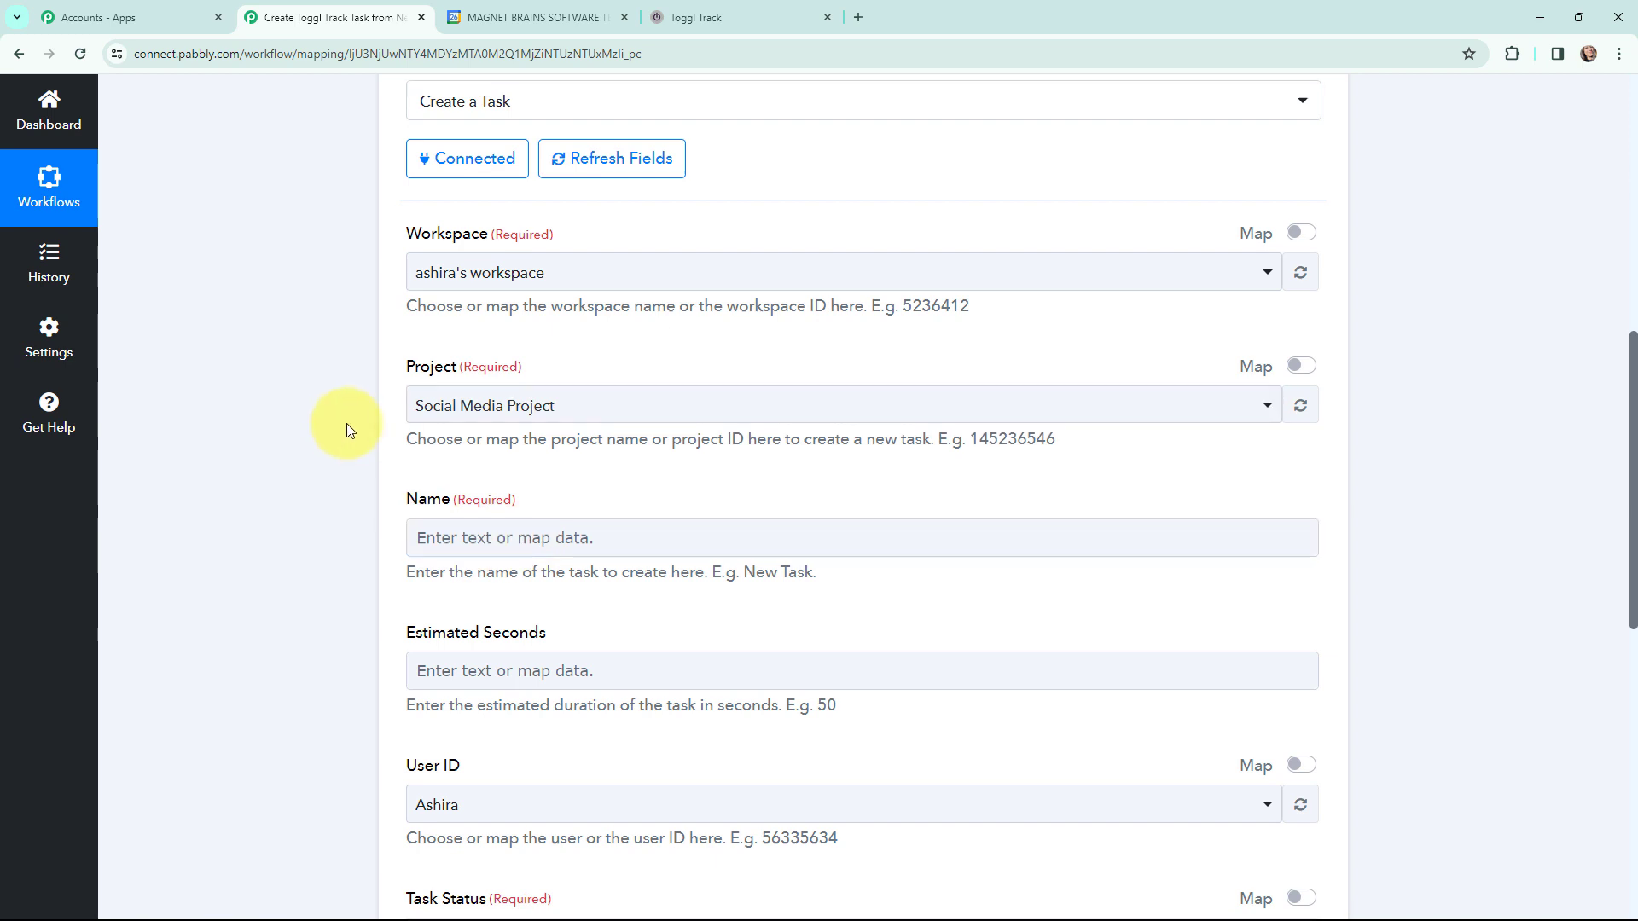
Step: Map the task Name to the Google Calendar event's Summary and Description, separated by a hyphen
scroll(346, 423, "down", 2)
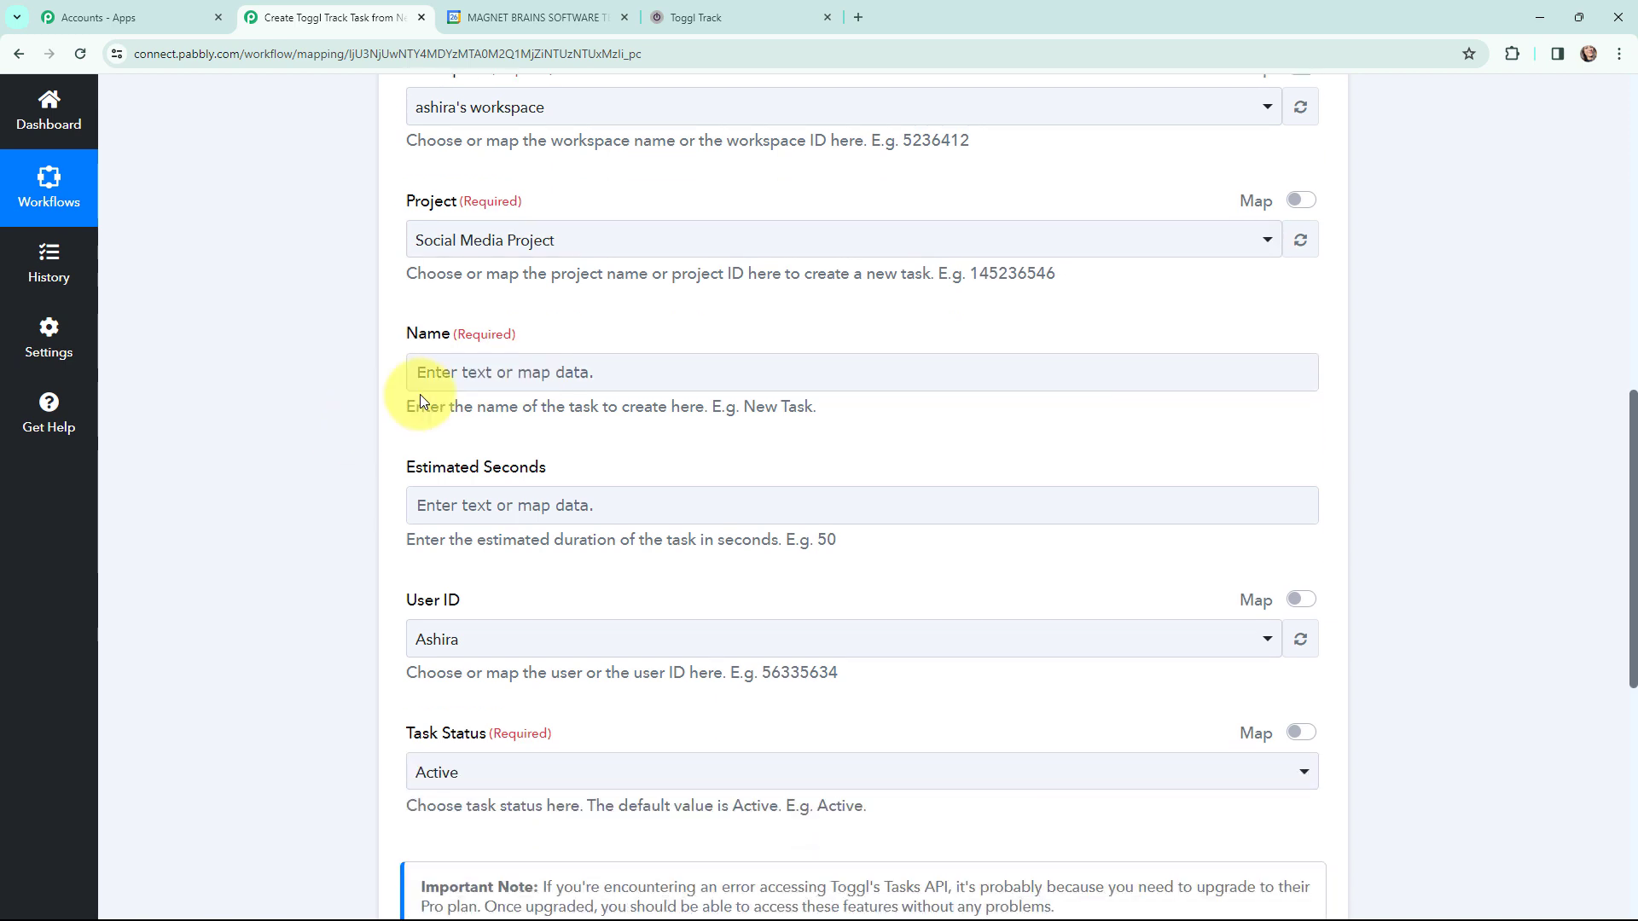
left_click(517, 372)
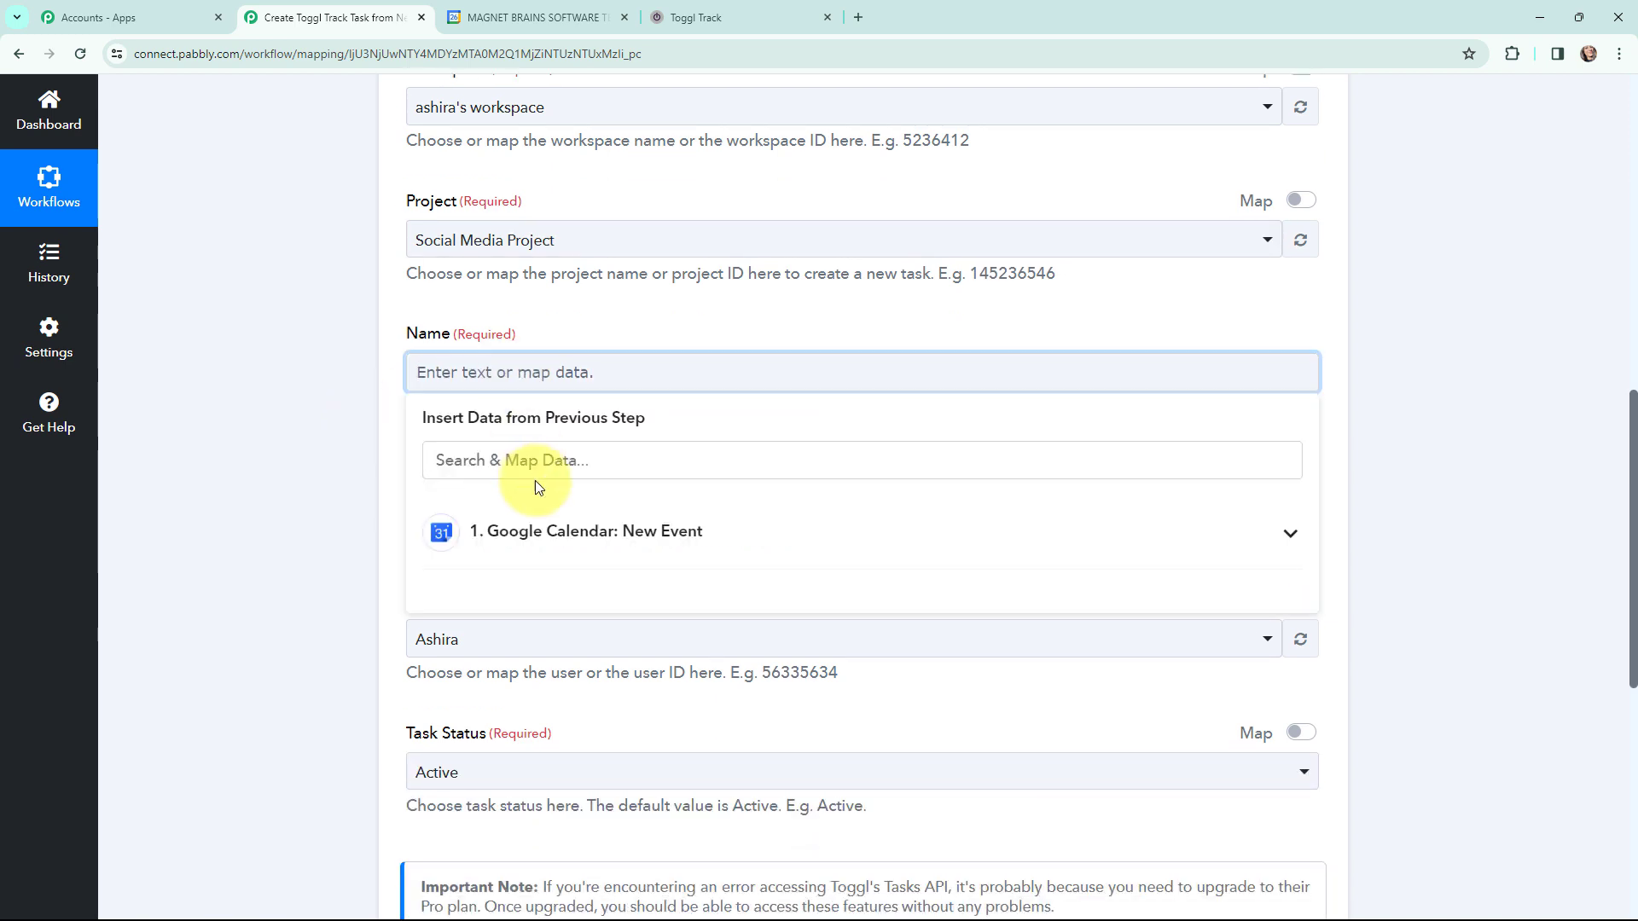
left_click(581, 543)
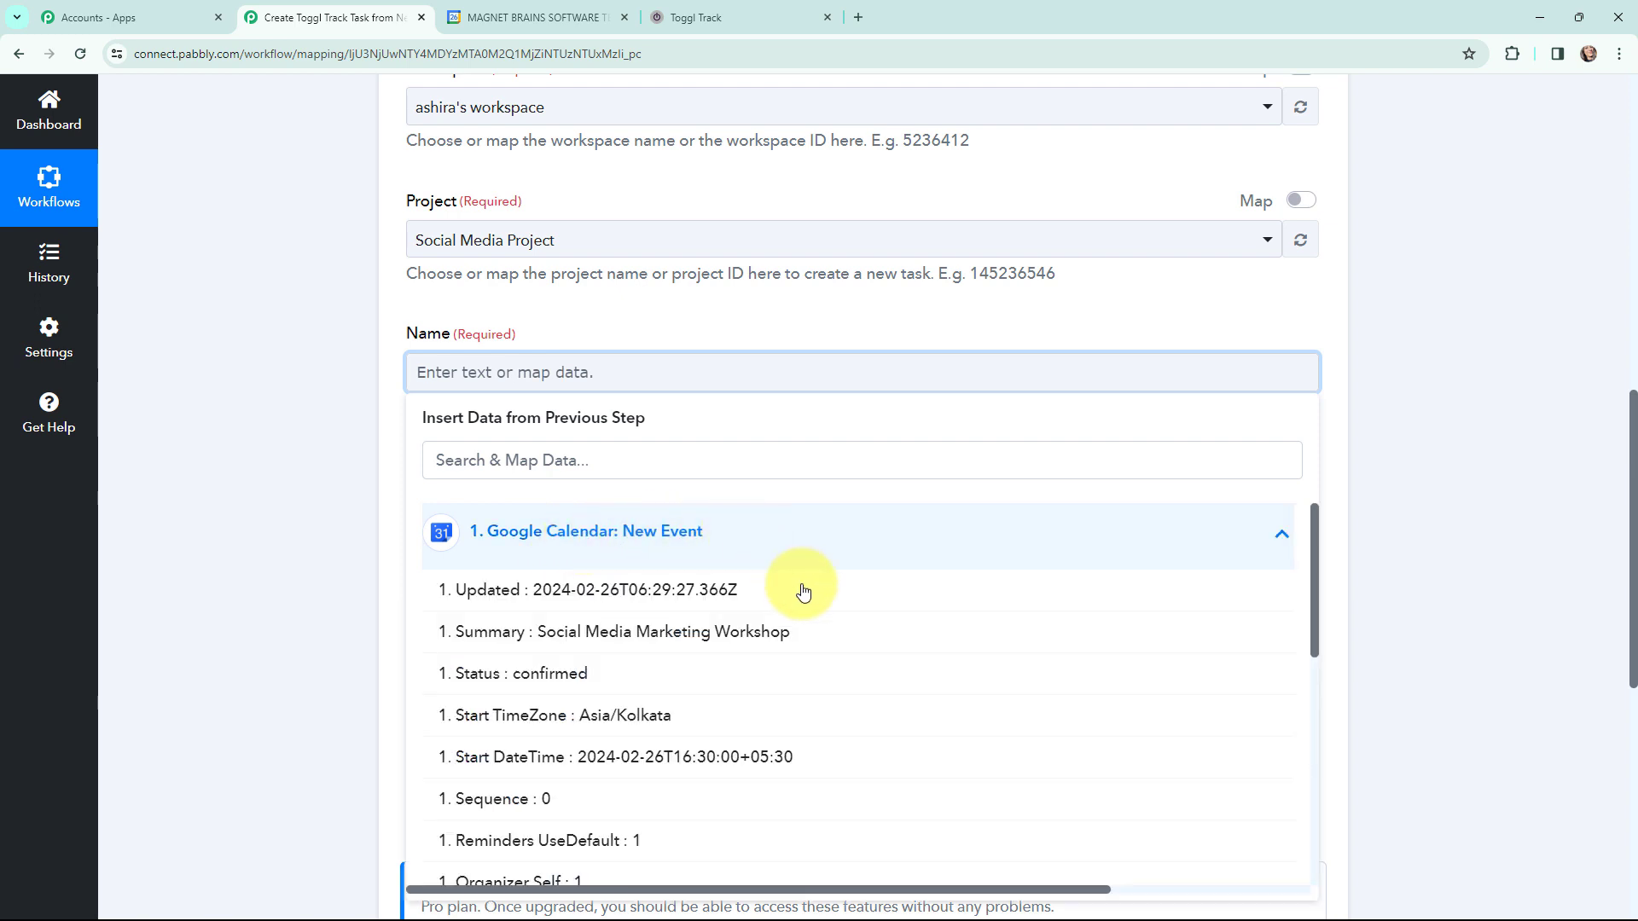
left_click(821, 631)
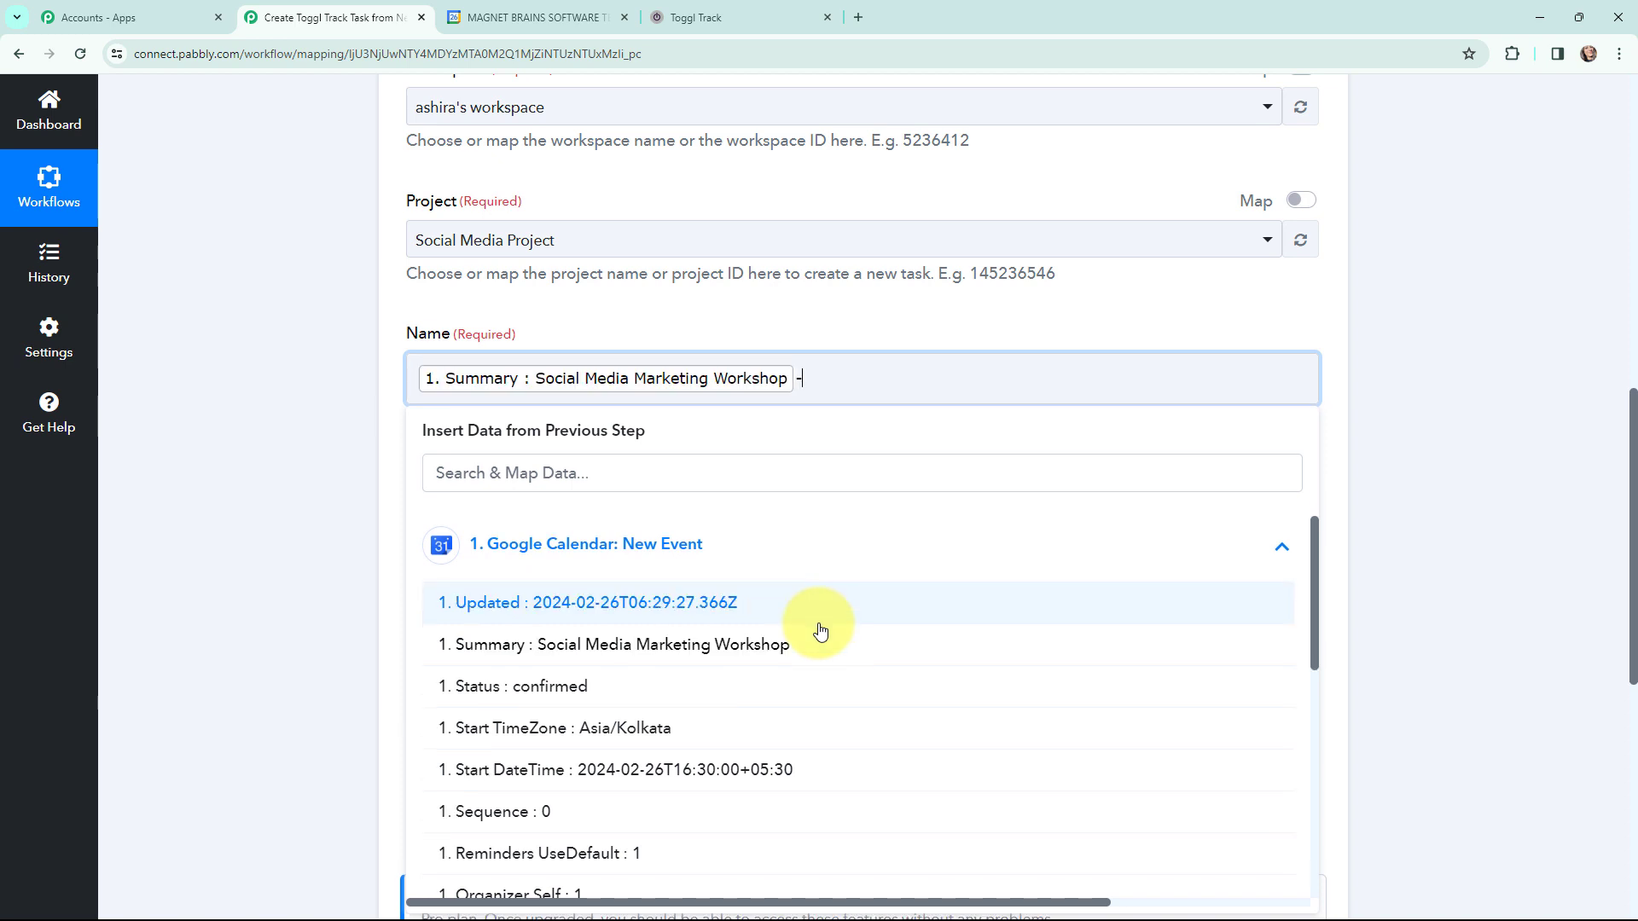
scroll(768, 648, "down", 3)
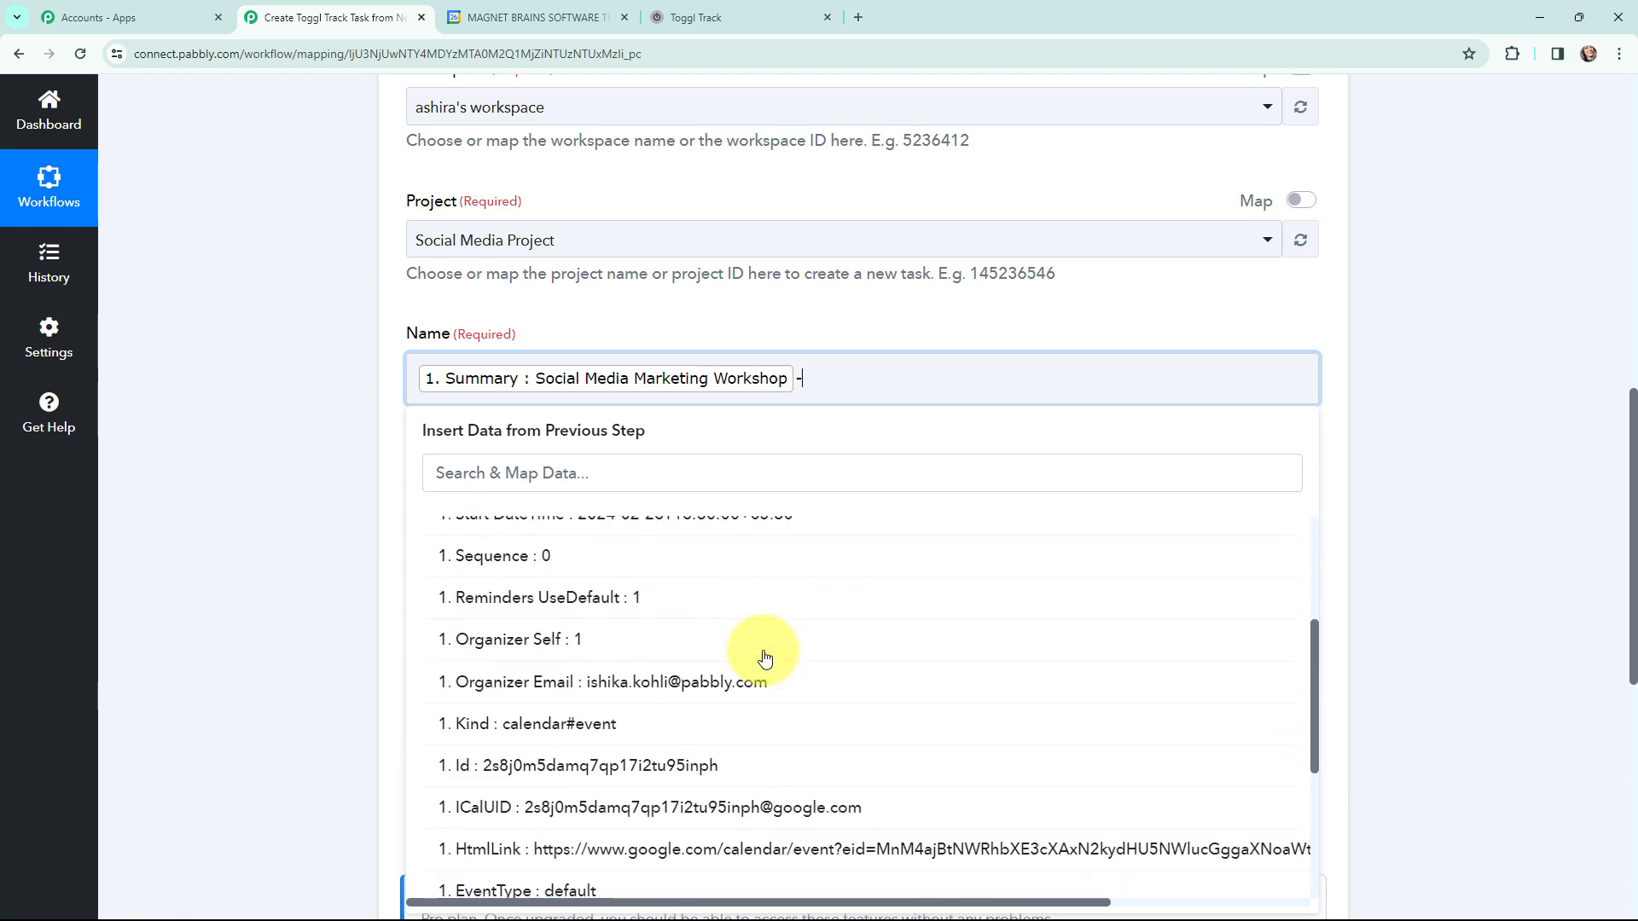
scroll(801, 677, "down", 1)
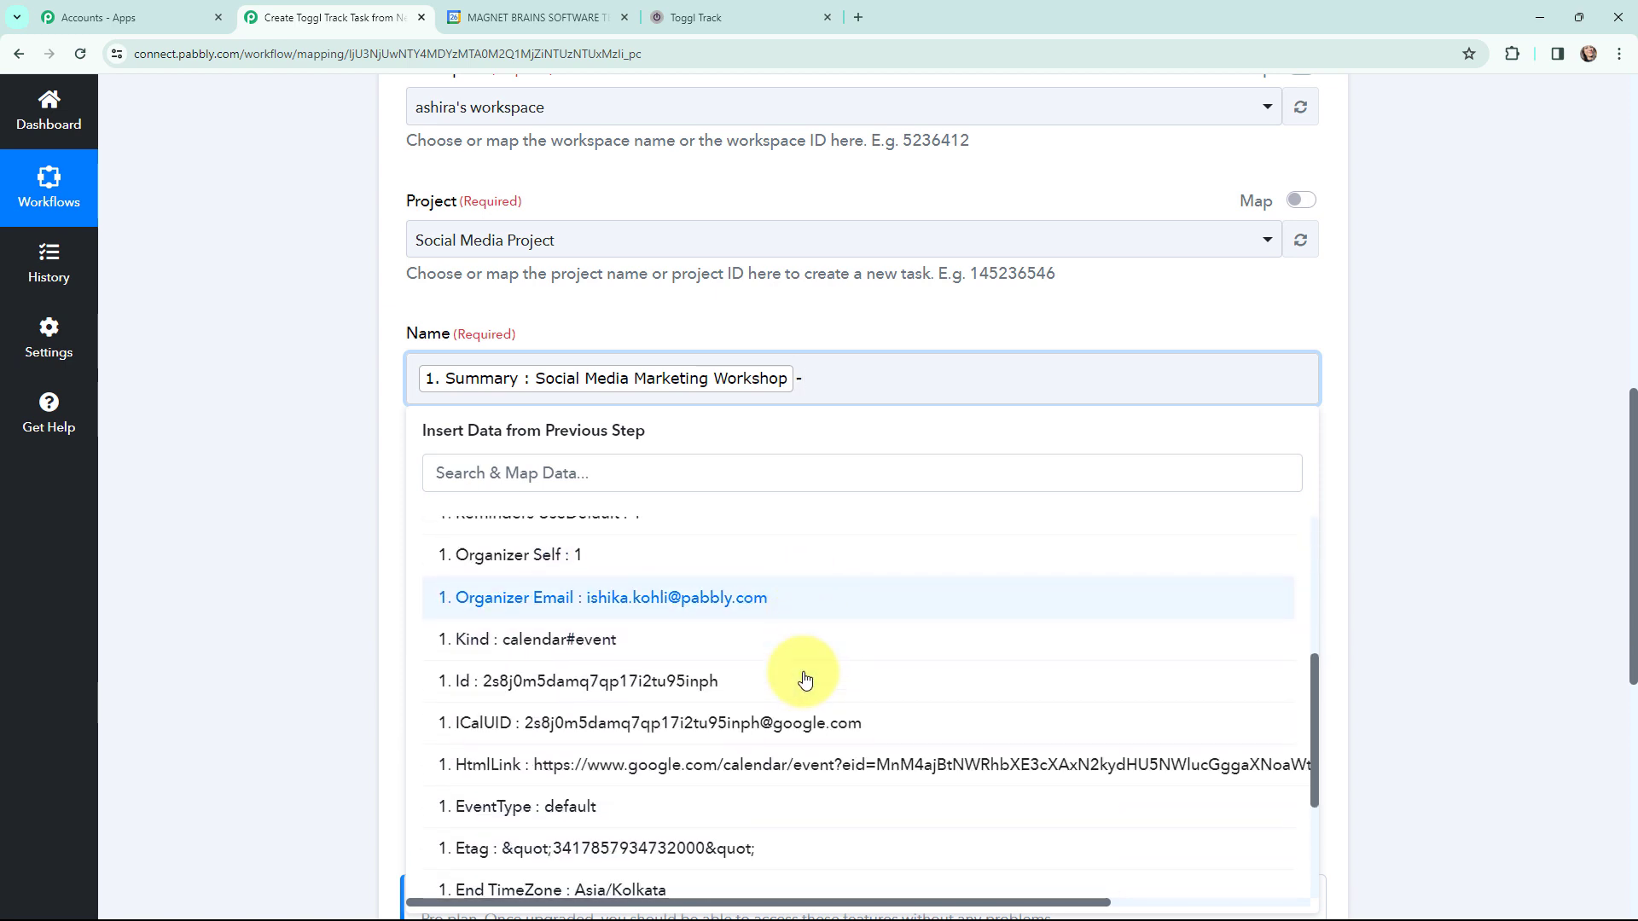
scroll(896, 665, "down", 3)
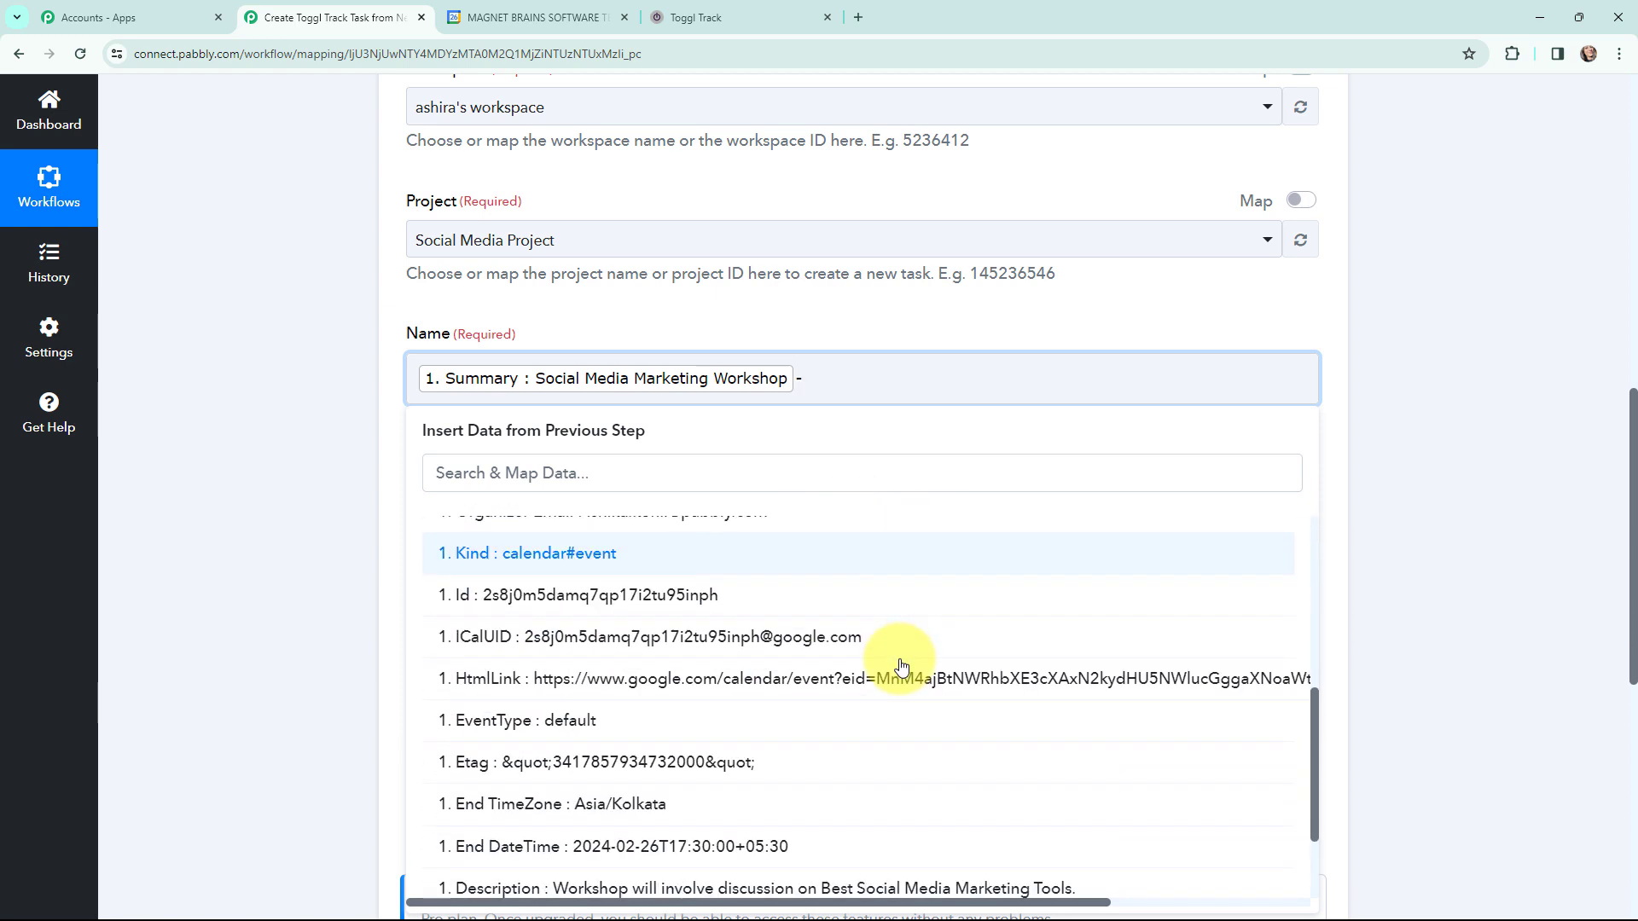
left_click(793, 751)
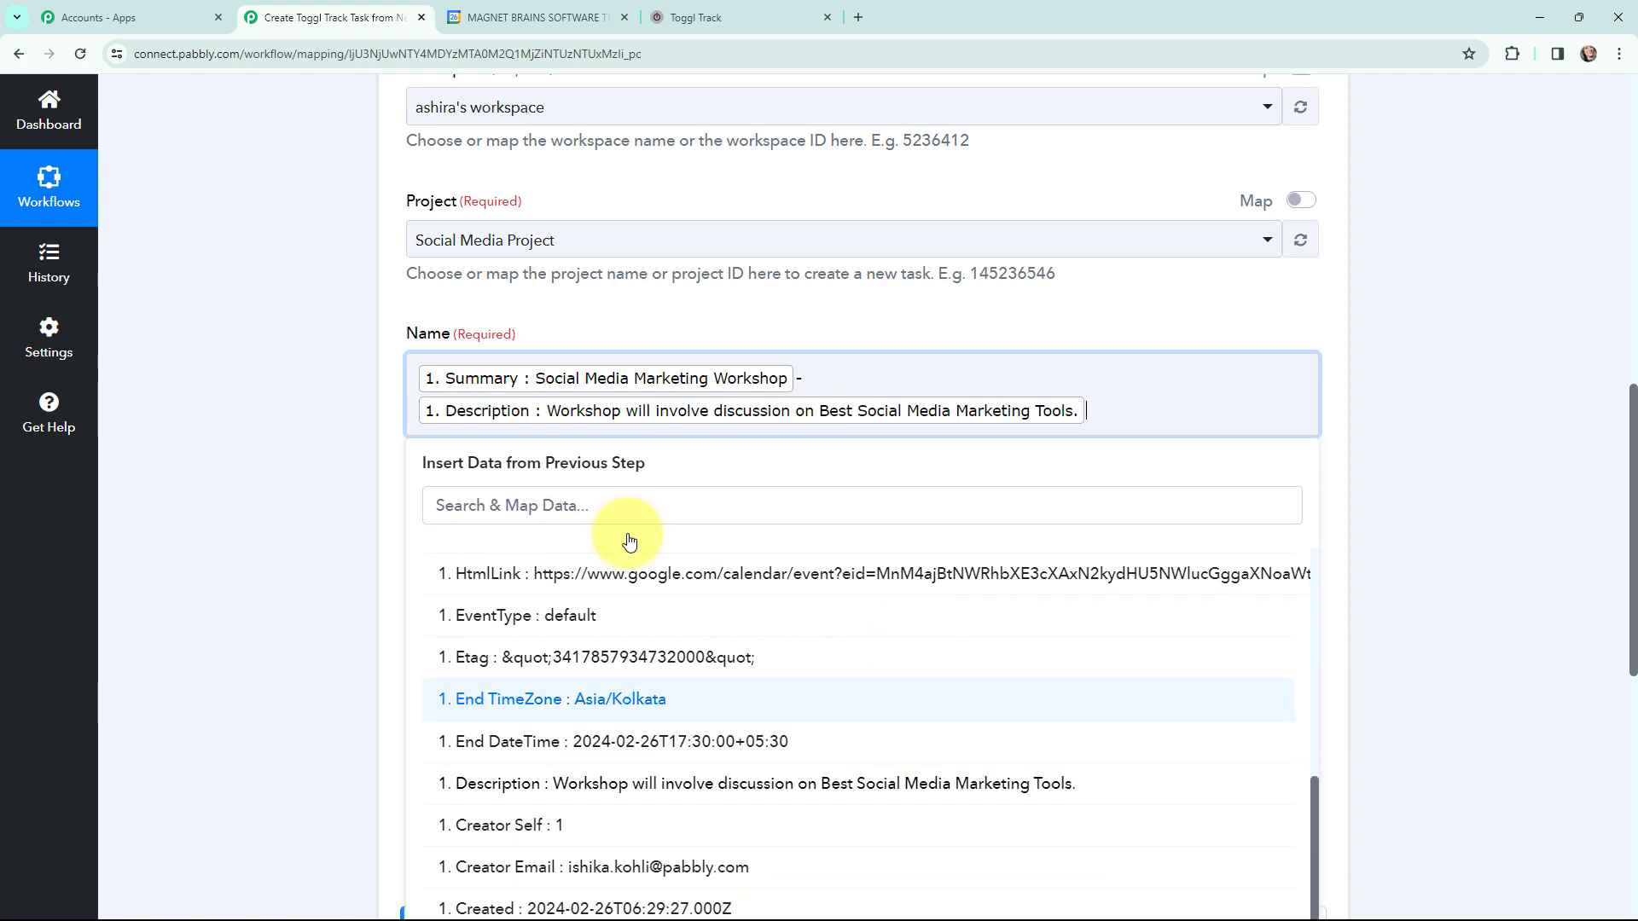
left_click(321, 349)
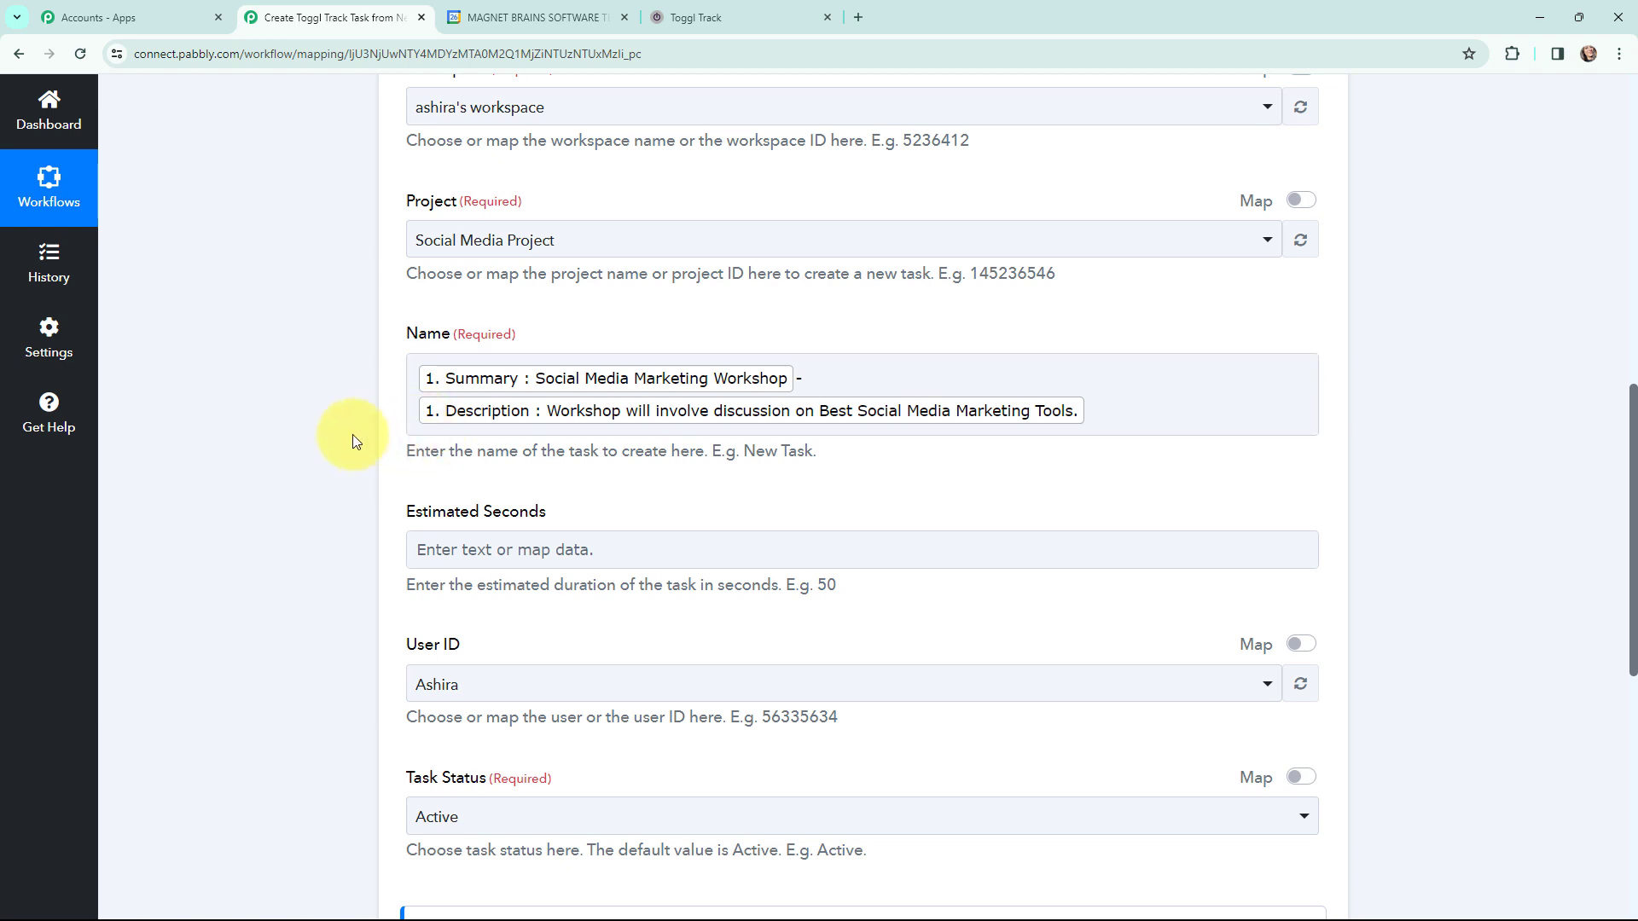
Step: Review the Estimated Seconds and User ID fields and check the Task Status options, keeping Active
scroll(315, 392, "down", 2)
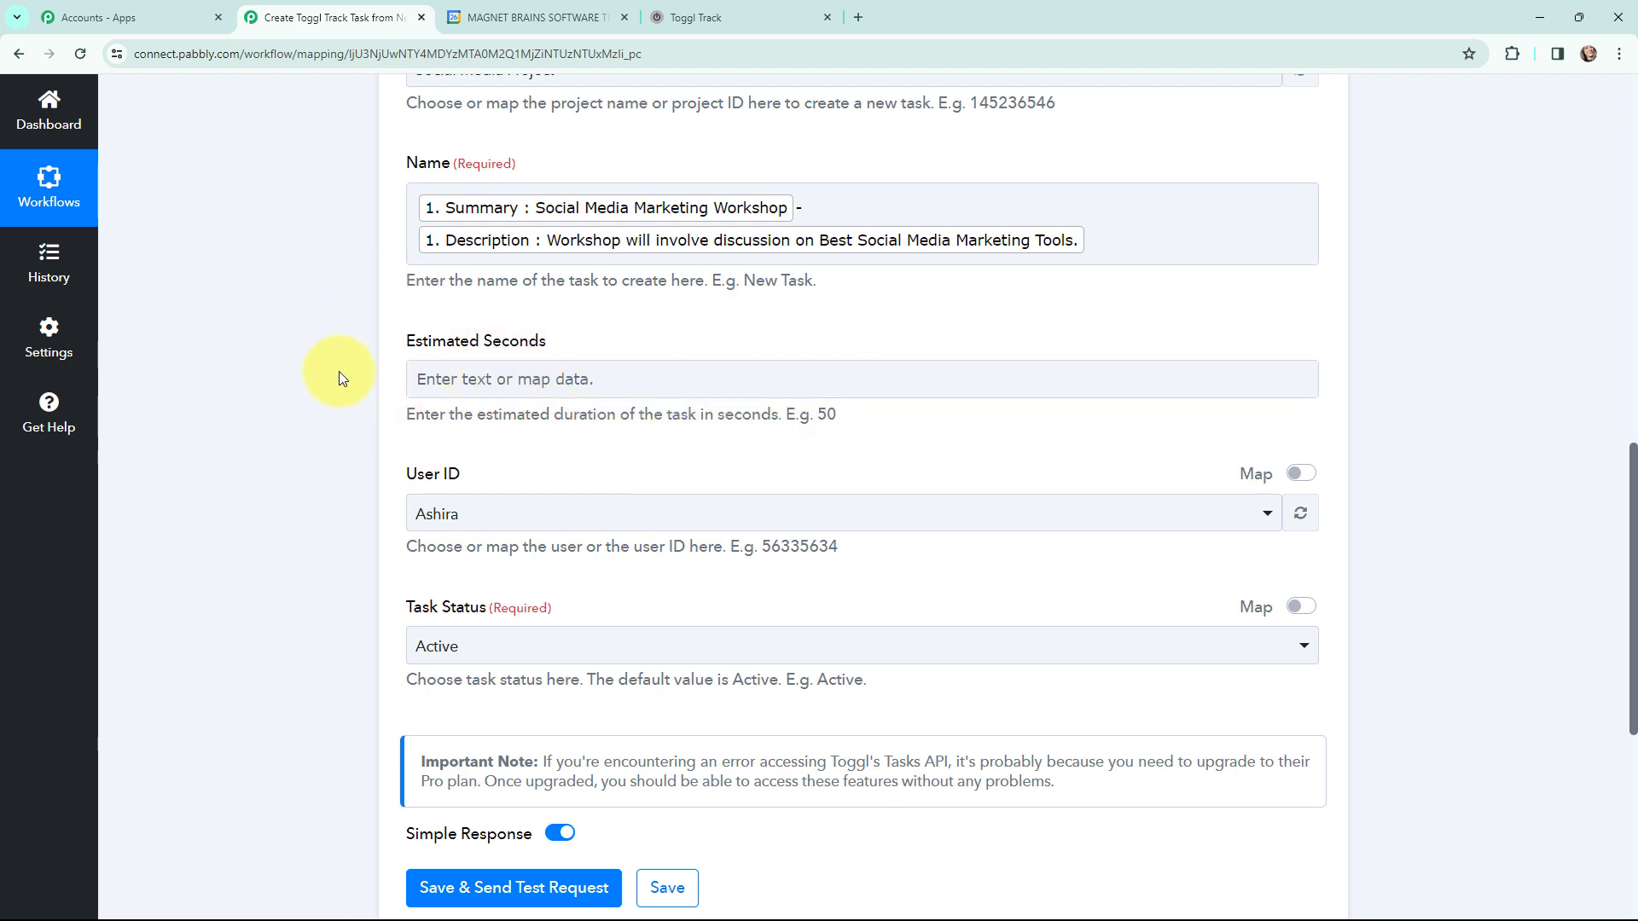
scroll(386, 439, "down", 1)
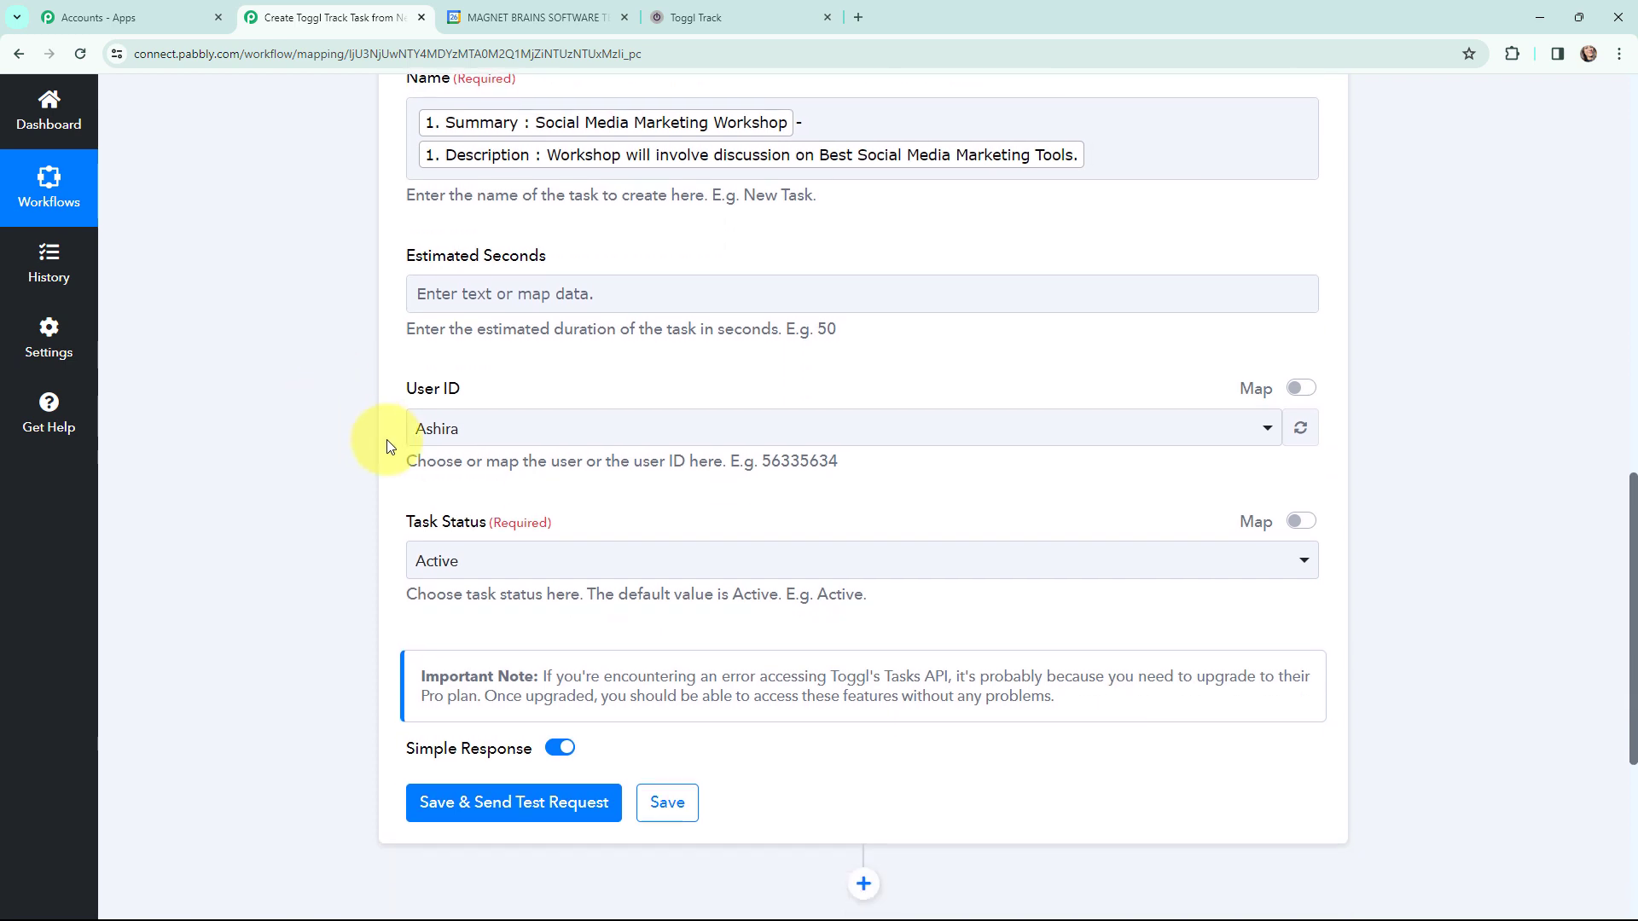
left_click(465, 562)
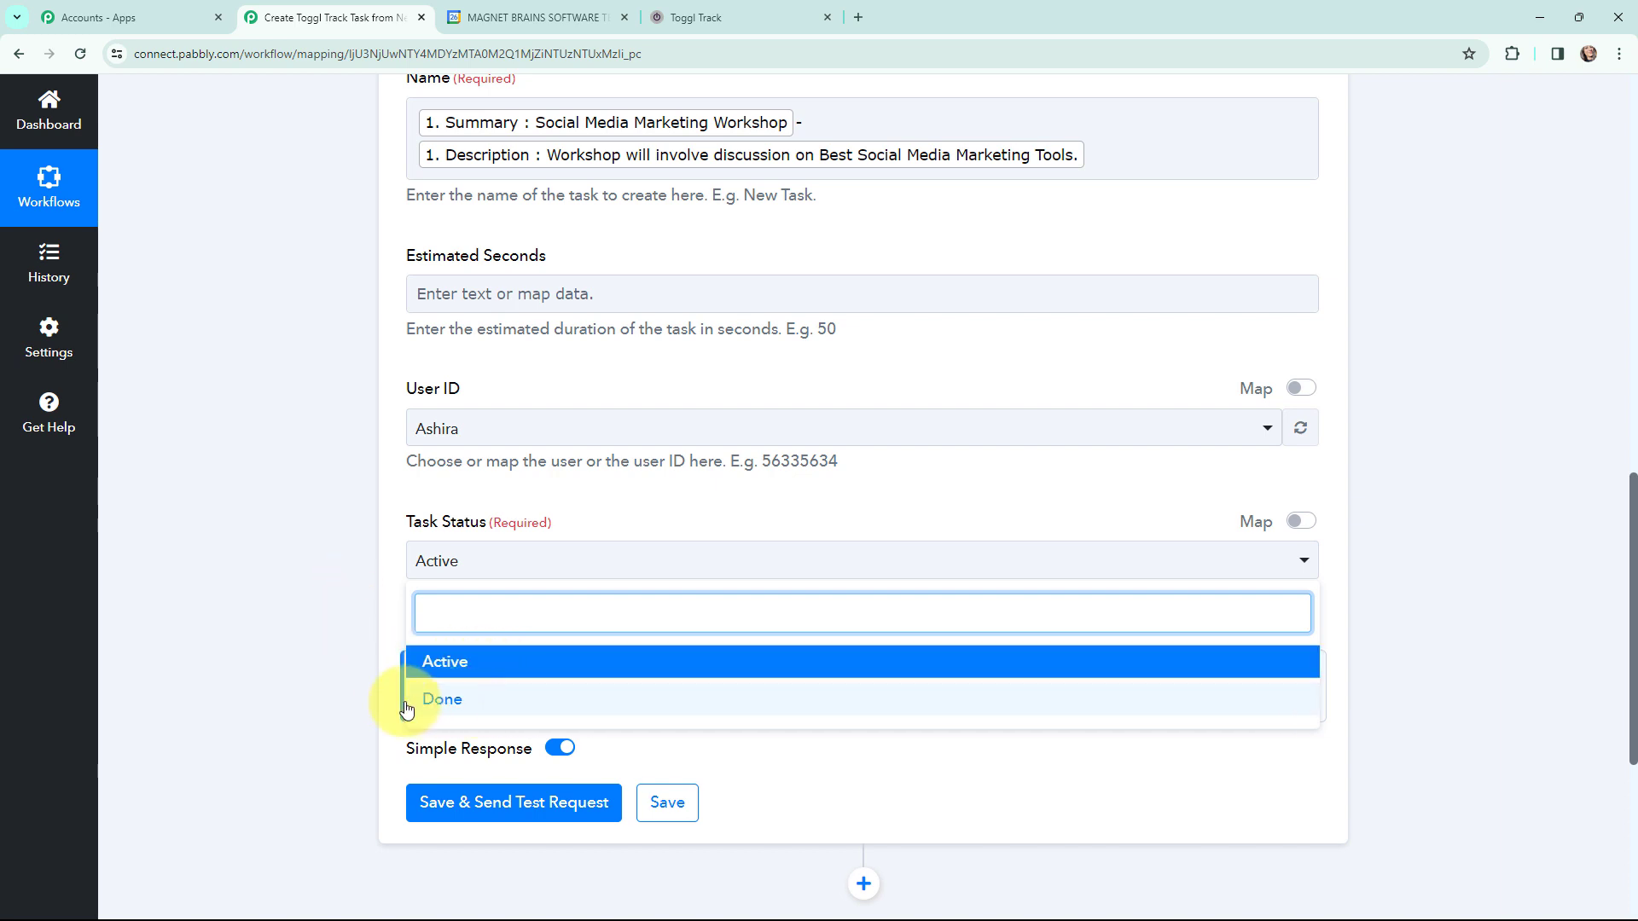
left_click(298, 500)
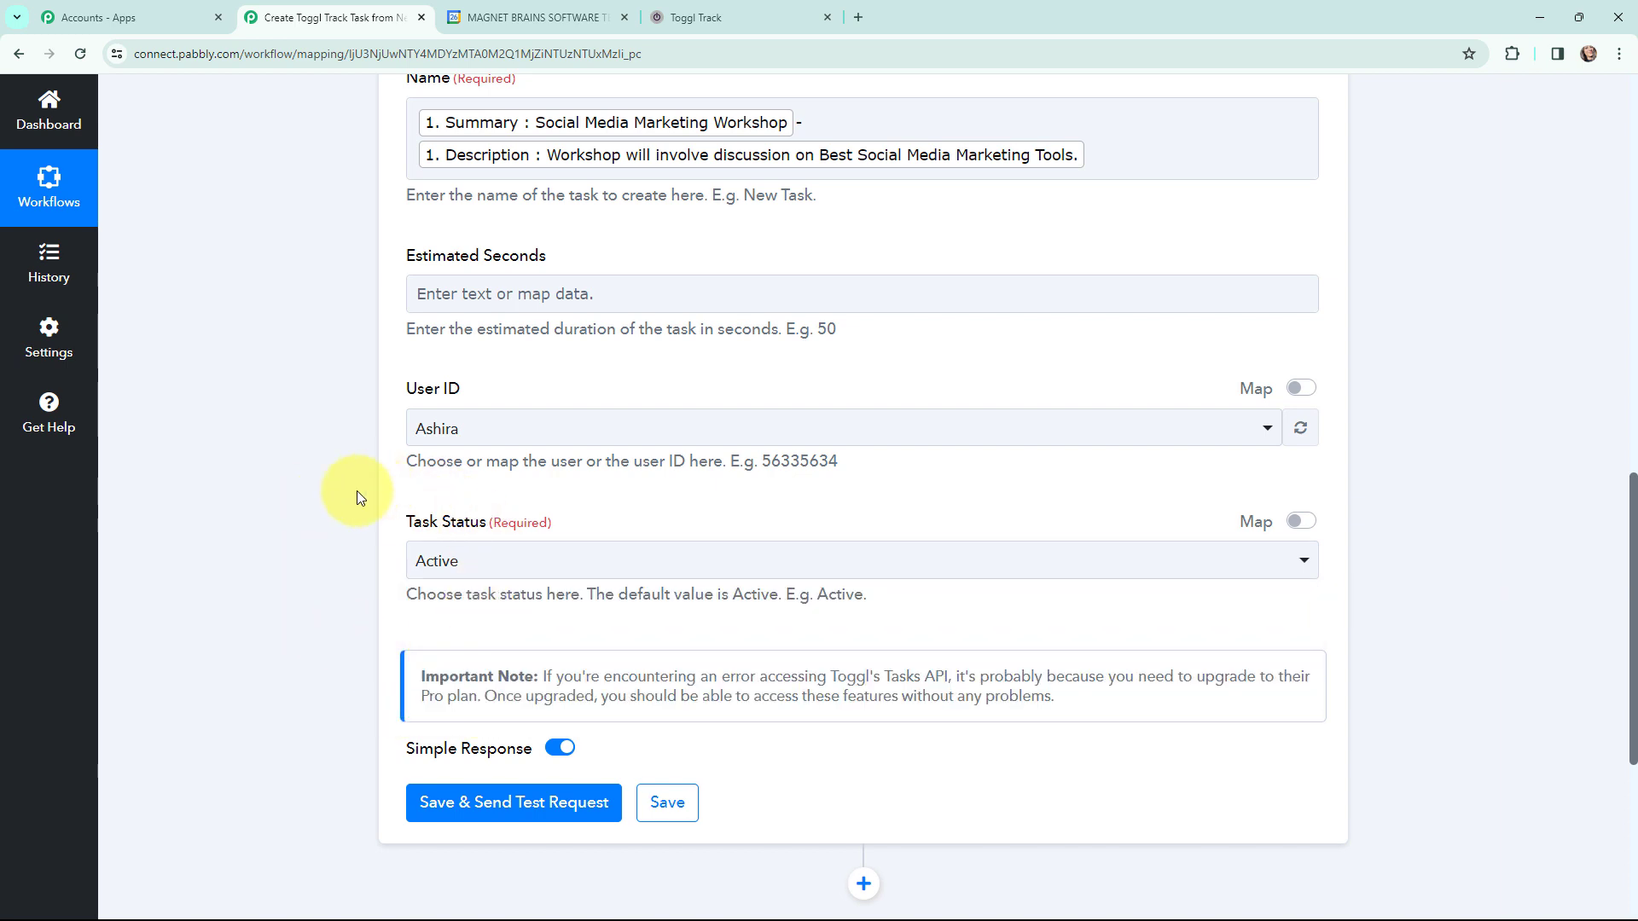
Step: Save the Create a Task action and send a test request to Toggl Track
scroll(330, 505, "up", 3)
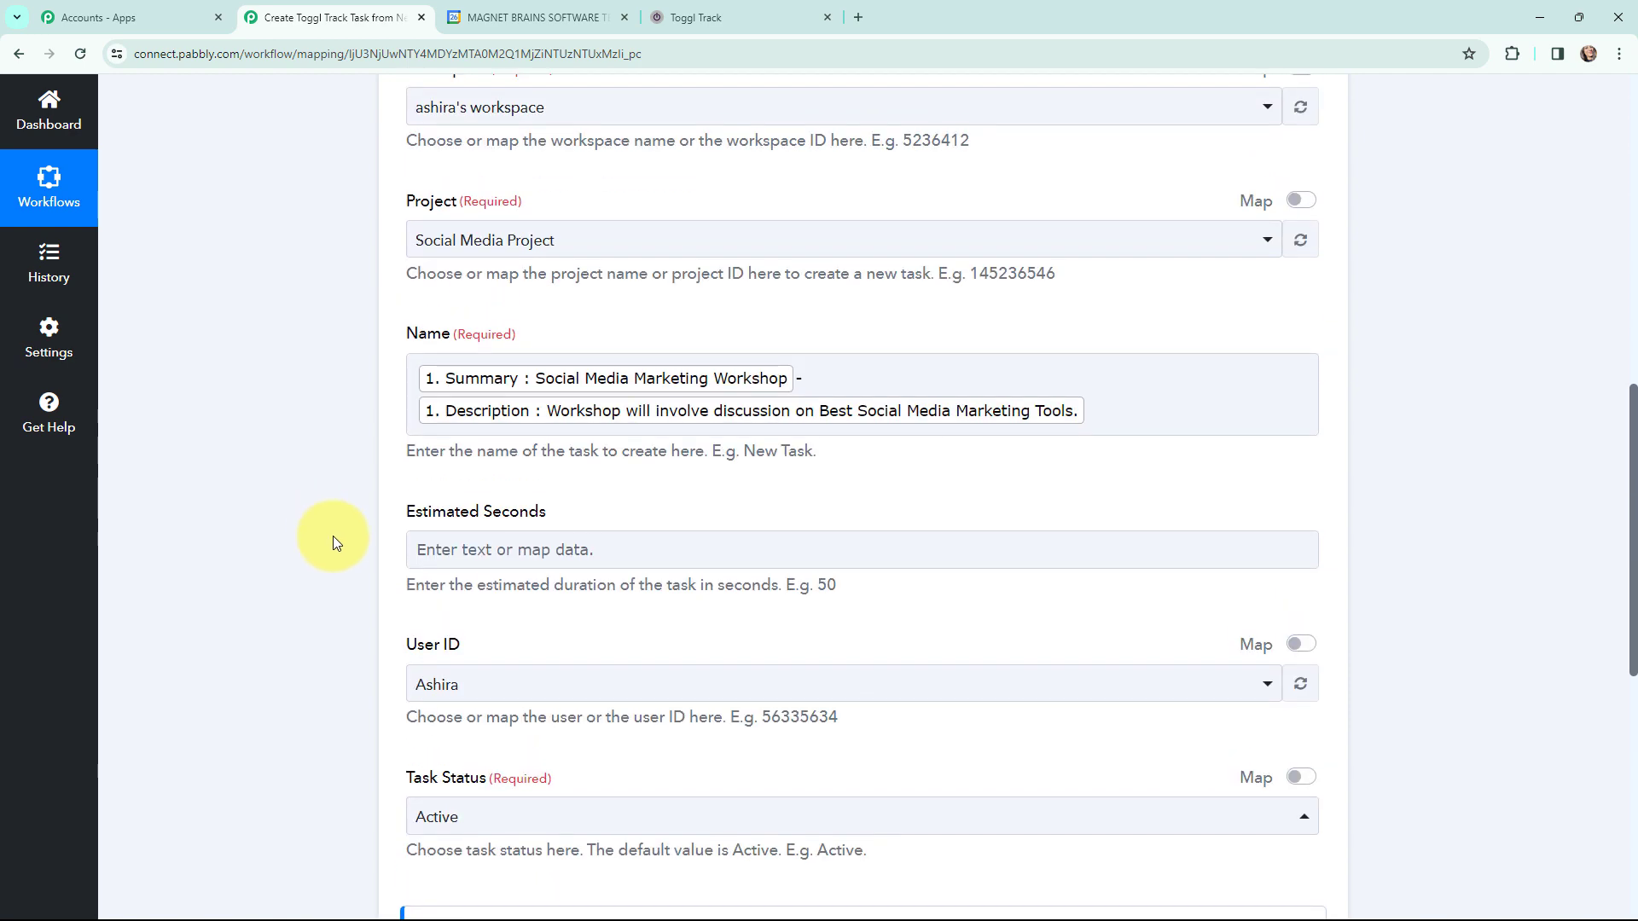
scroll(331, 530, "up", 2)
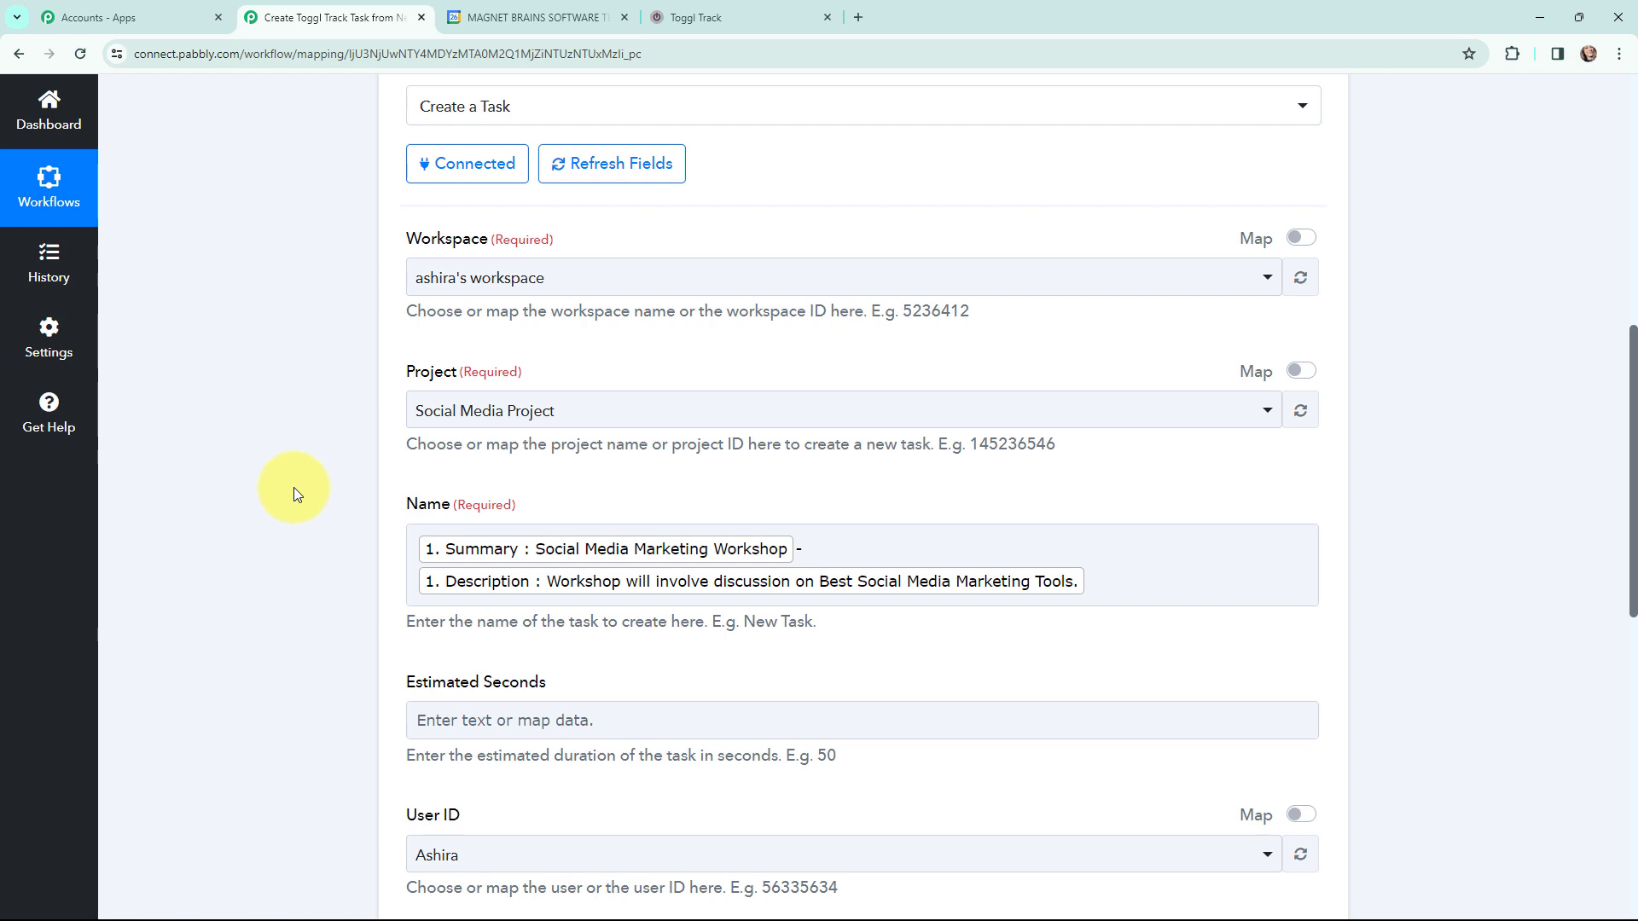
left_click(333, 550)
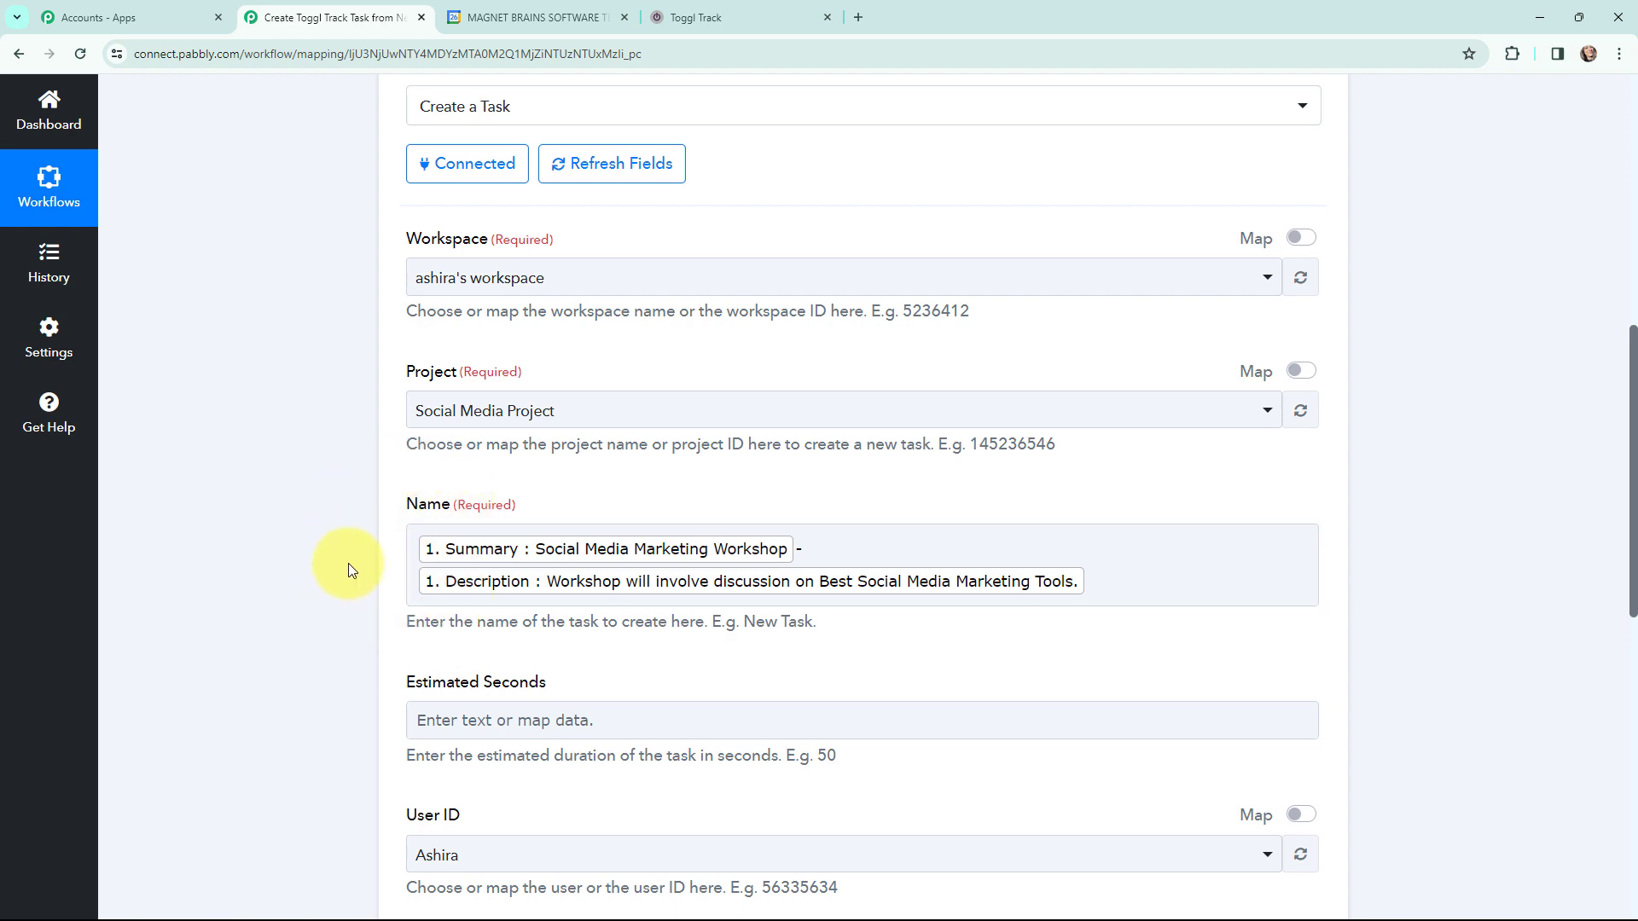
scroll(341, 529, "down", 5)
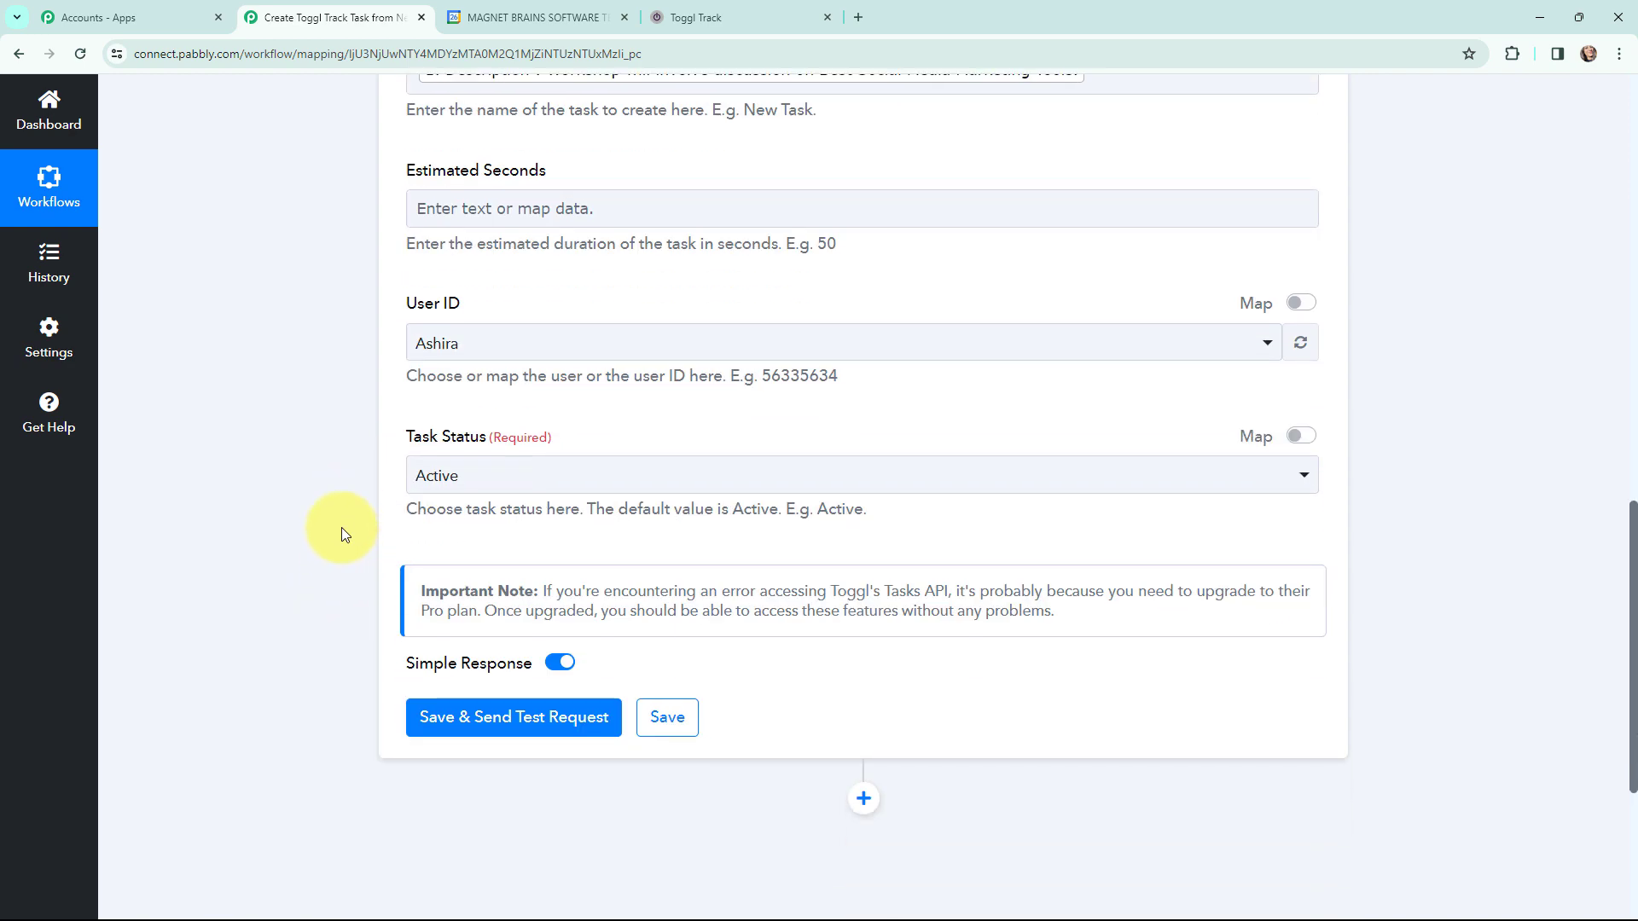
left_click(527, 716)
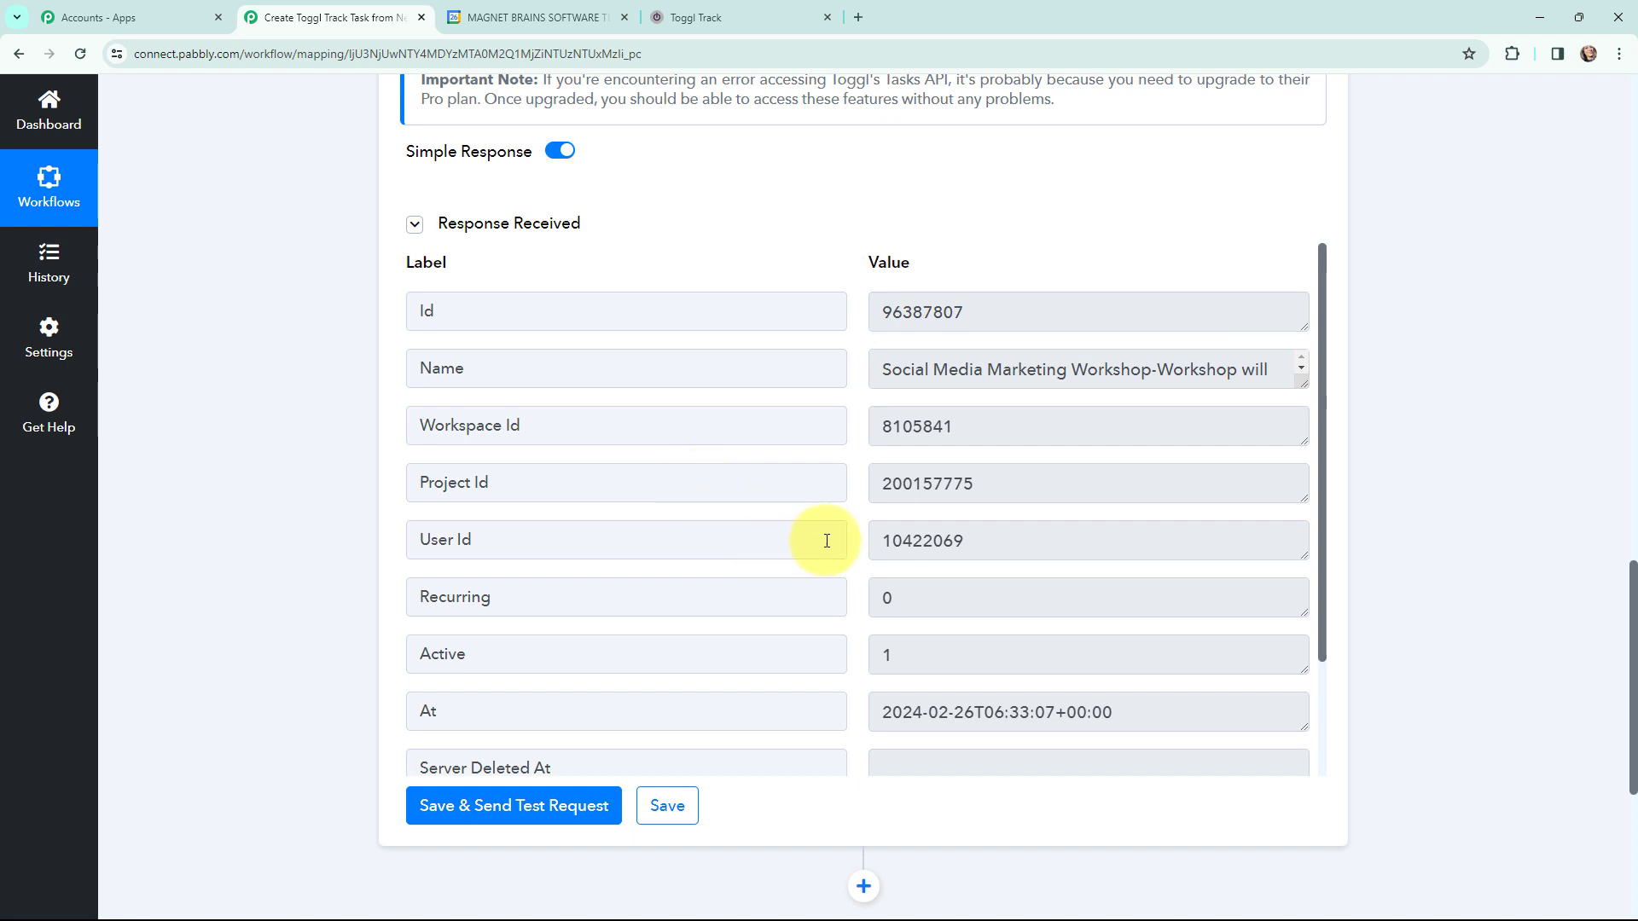
Step: Check the Social Media Project's task list in Toggl Track for the test task, and return to the Pabbly Connect workflow
left_click(727, 11)
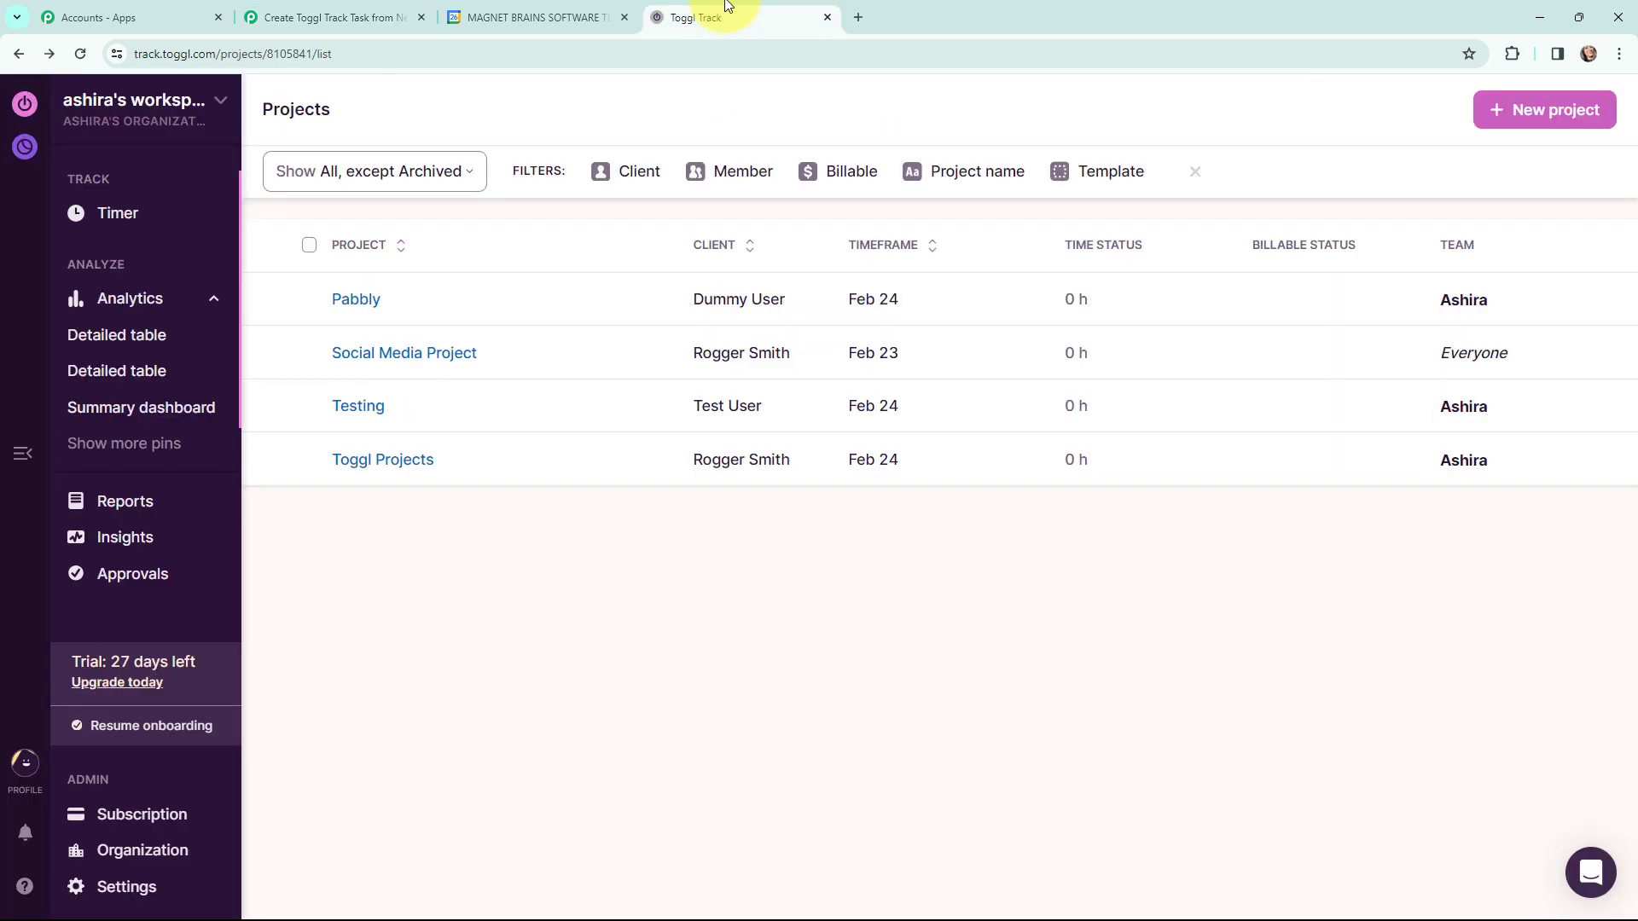
left_click(432, 356)
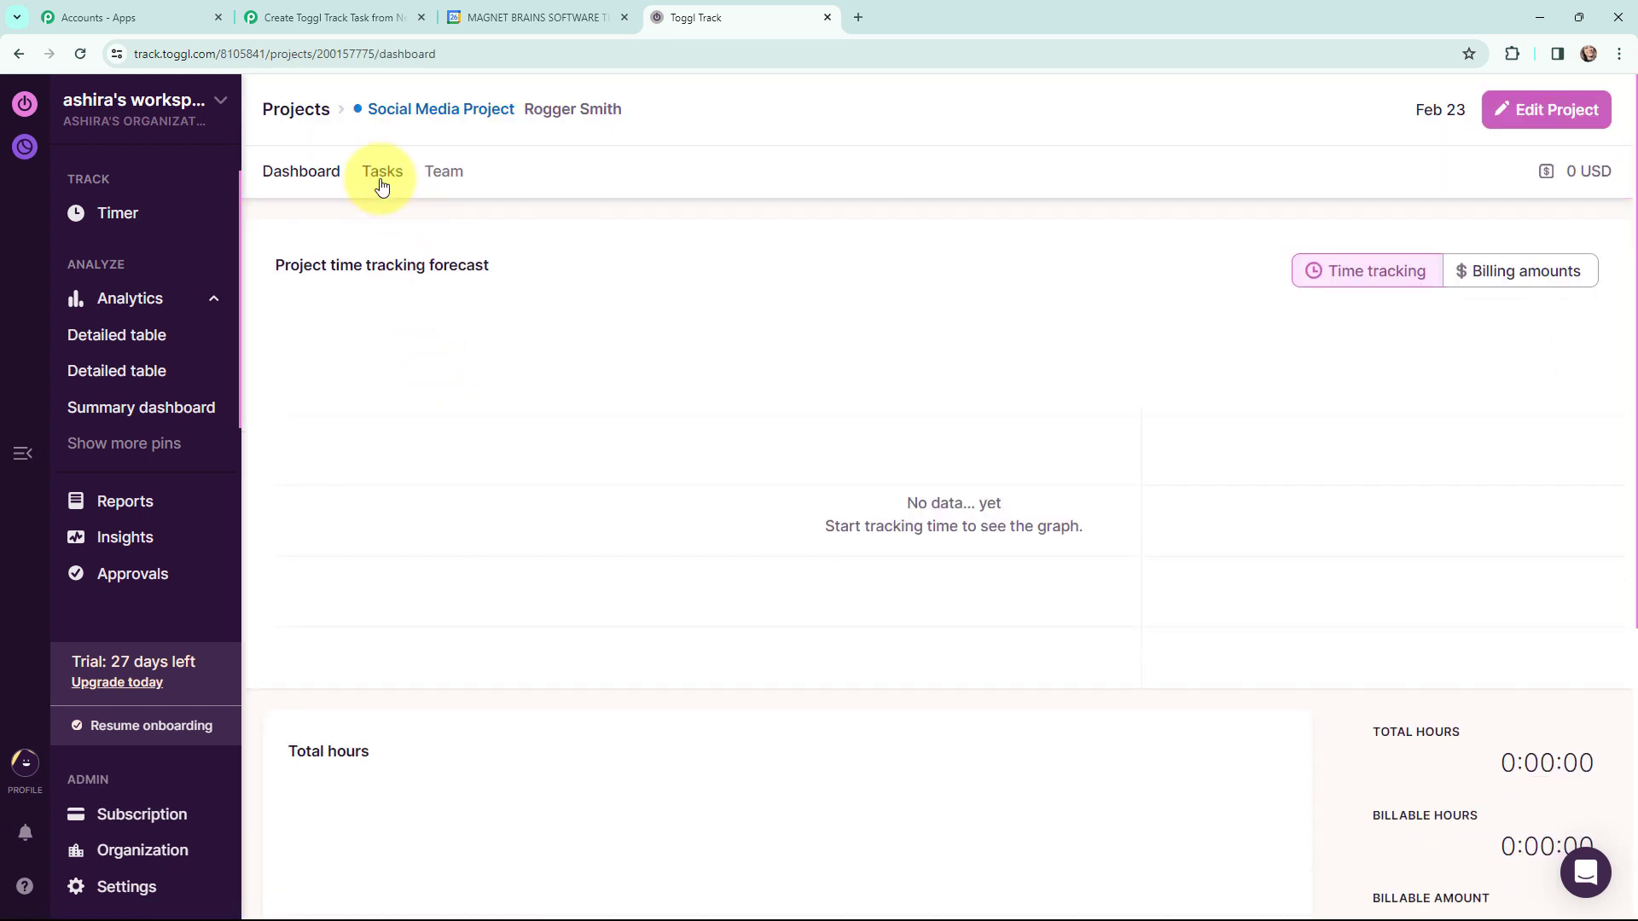
left_click(382, 178)
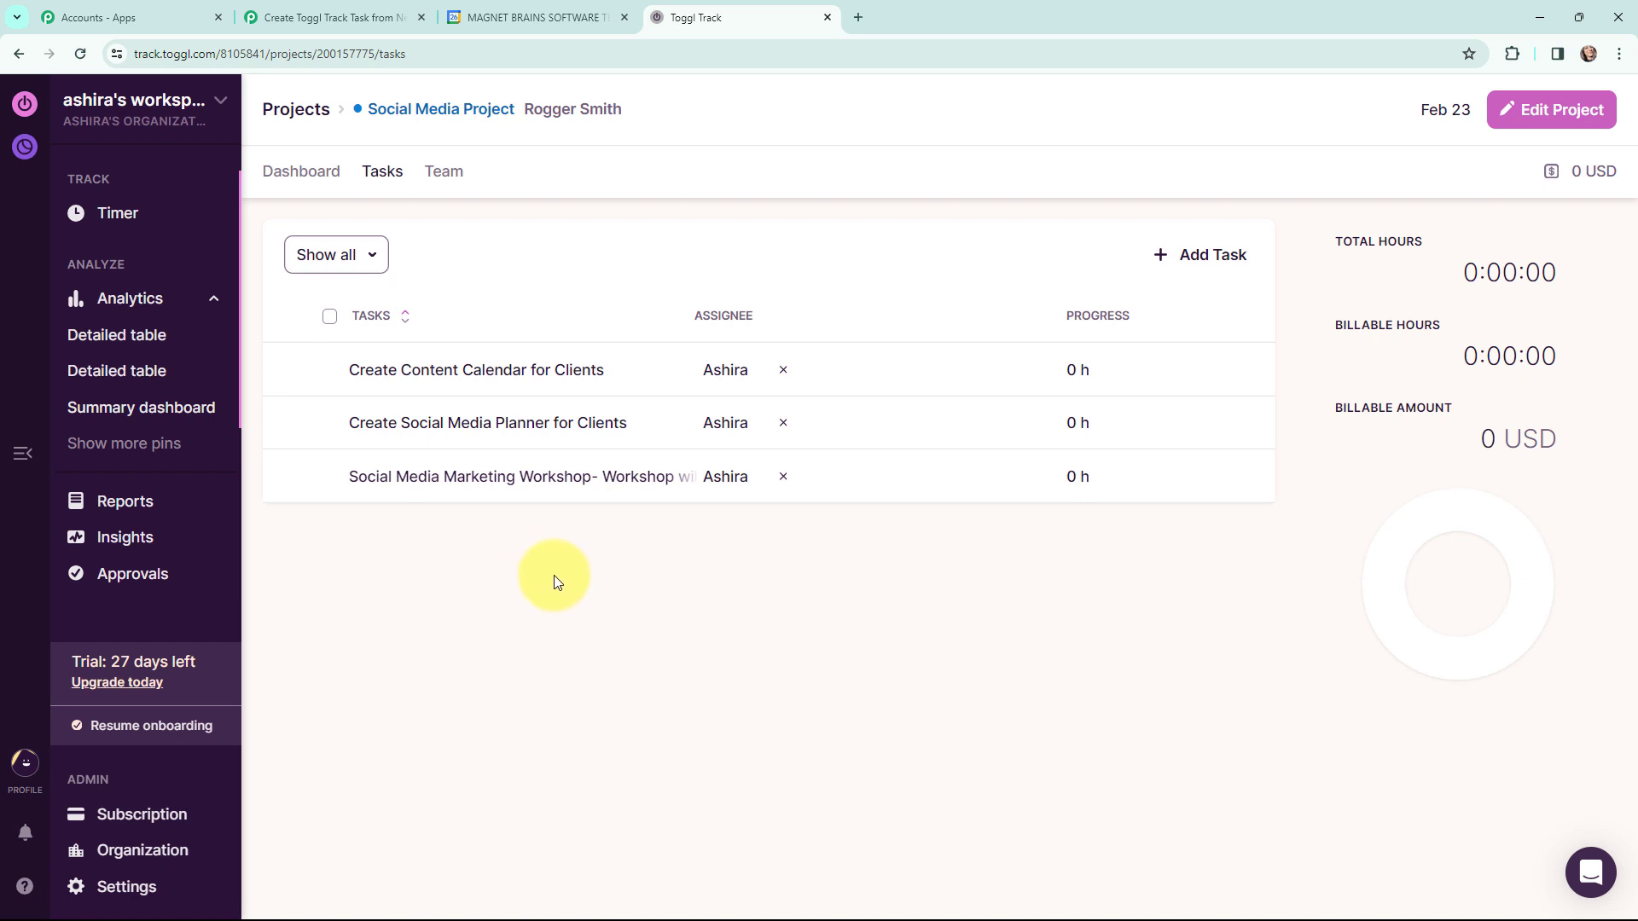
key("ctrl+2")
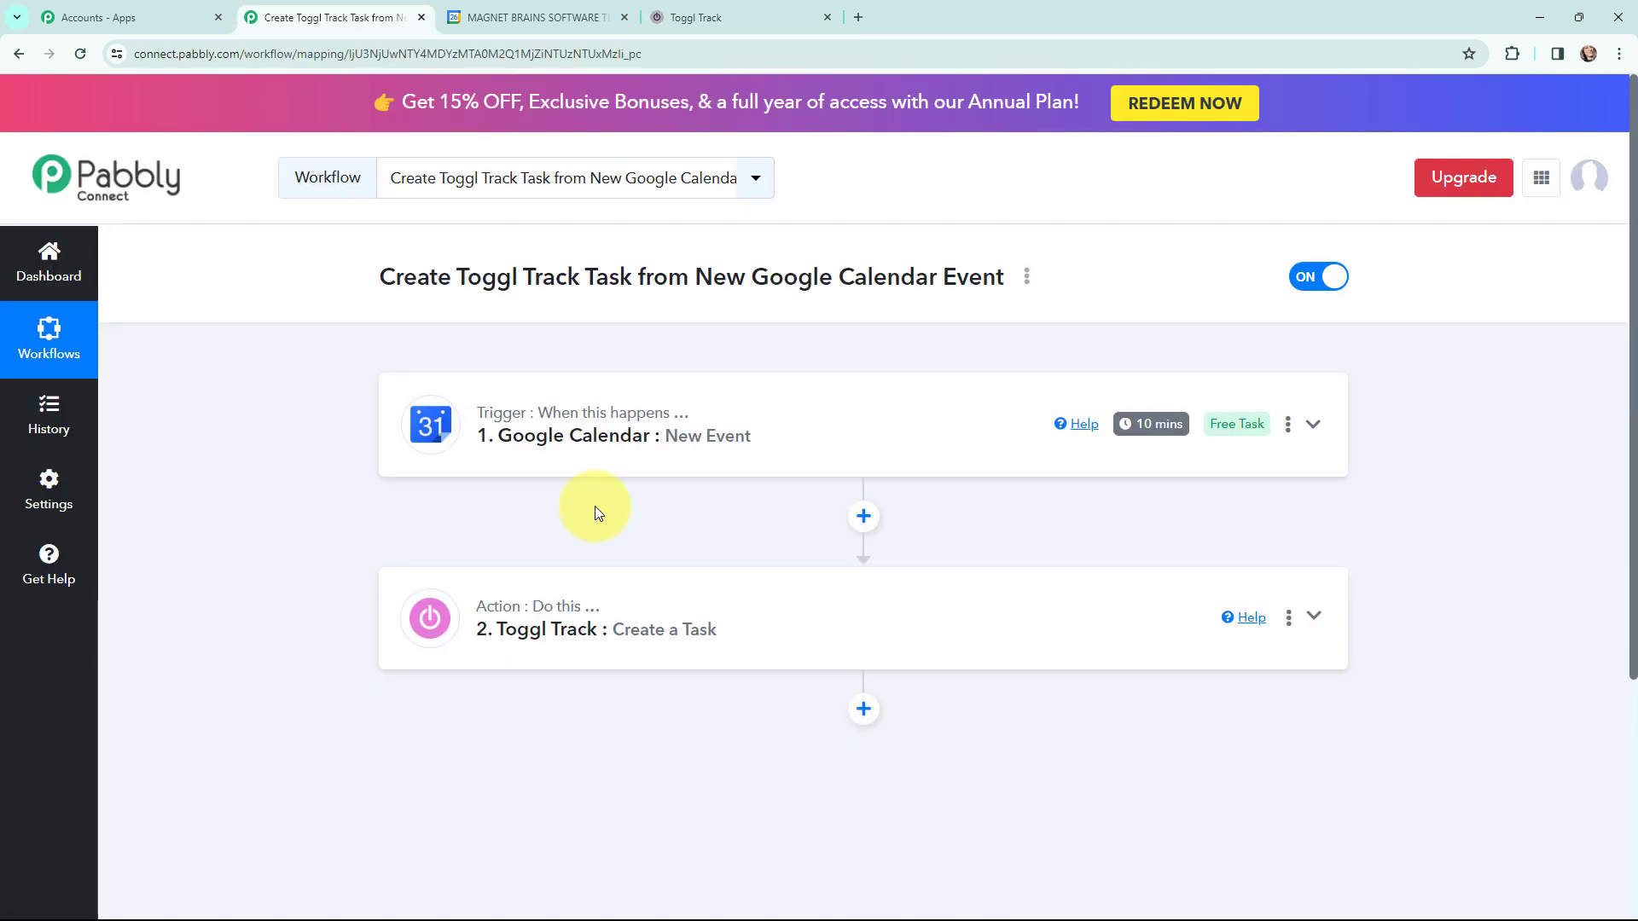